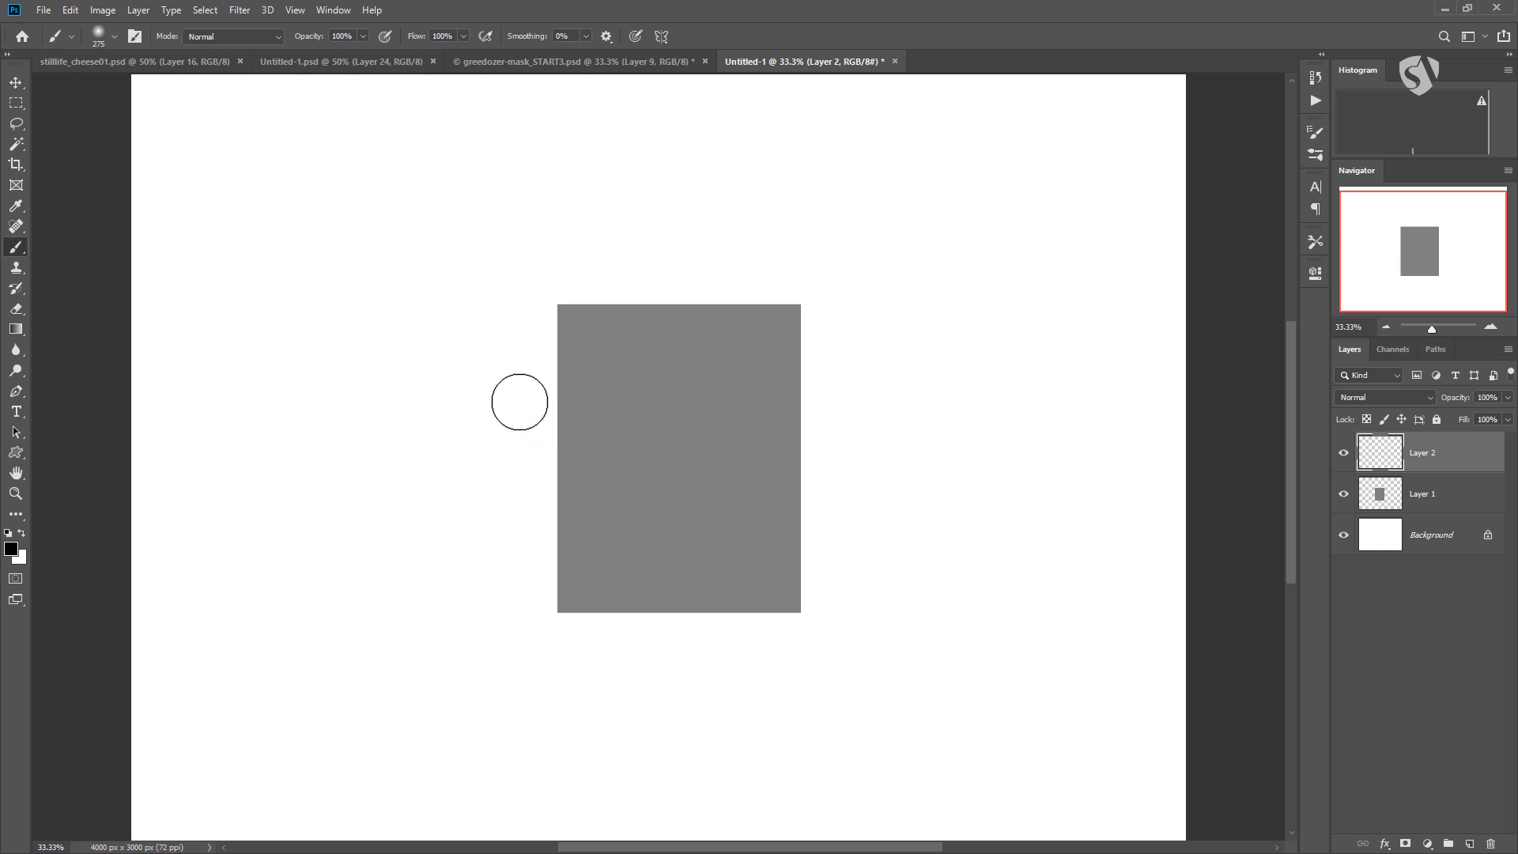
{"action": "left_click_drag", "start_coordinate": [488, 403], "coordinate": [626, 375]}
{"action": "key", "text": "ctrl"}
{"action": "key", "text": "ctrl+z"}
Paint a black stroke across the gray rectangle's upper-left edge with a hard round brush of 100% hardness and 114 px size.
{"action": "right_click", "coordinate": [563, 351]}
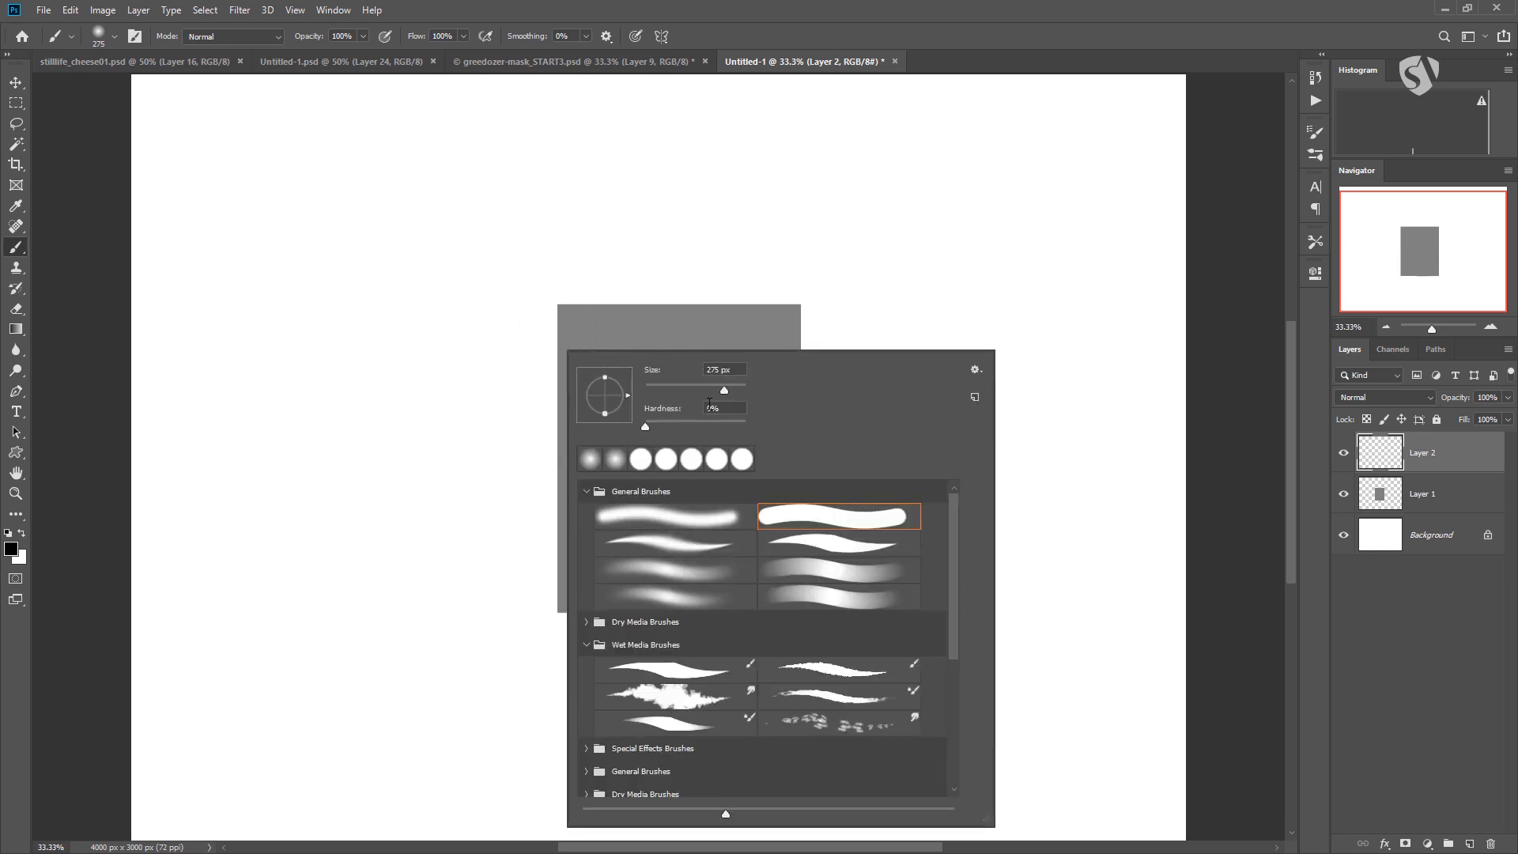
{"action": "left_click_drag", "start_coordinate": [716, 424], "coordinate": [747, 425]}
{"action": "left_click_drag", "start_coordinate": [507, 348], "coordinate": [607, 346]}
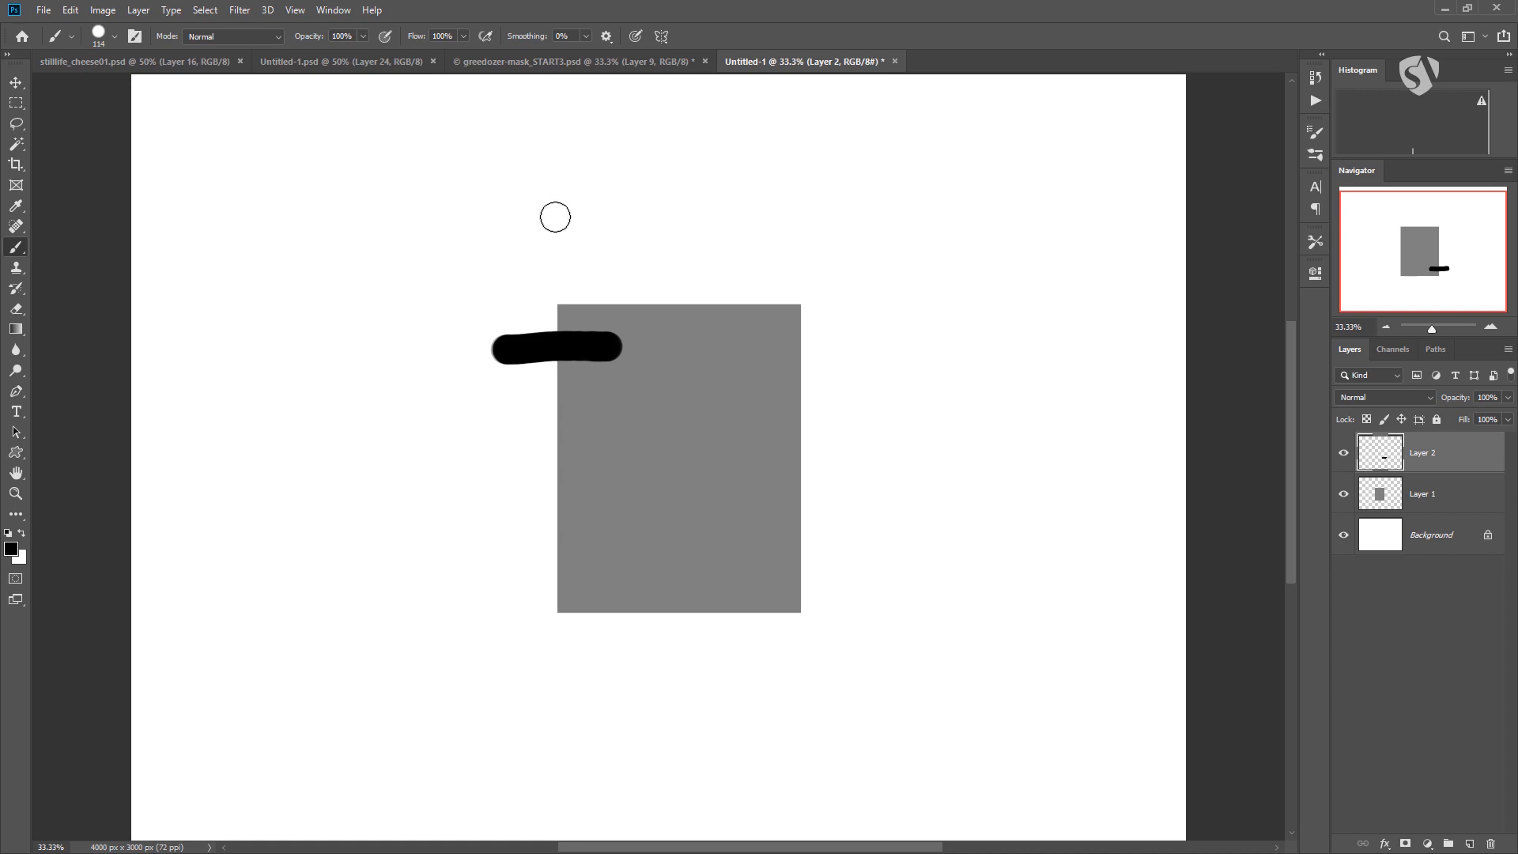
Paint a second stroke below the black one at 50% brush opacity, and raise the brush opacity to 51%.
{"action": "left_click", "coordinate": [363, 36]}
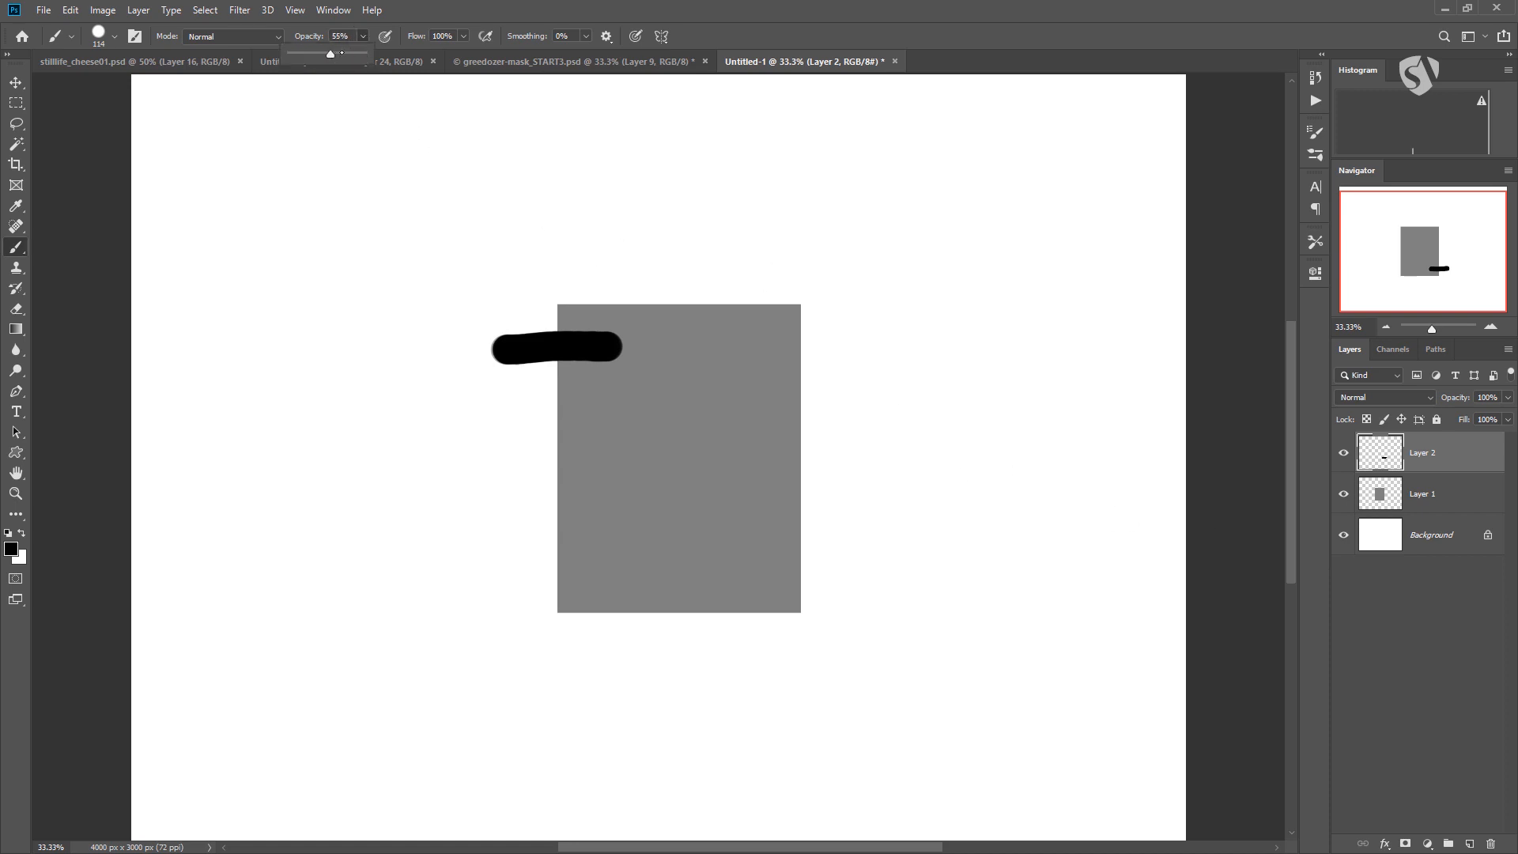
{"action": "left_click", "coordinate": [341, 53]}
{"action": "left_click", "coordinate": [346, 36]}
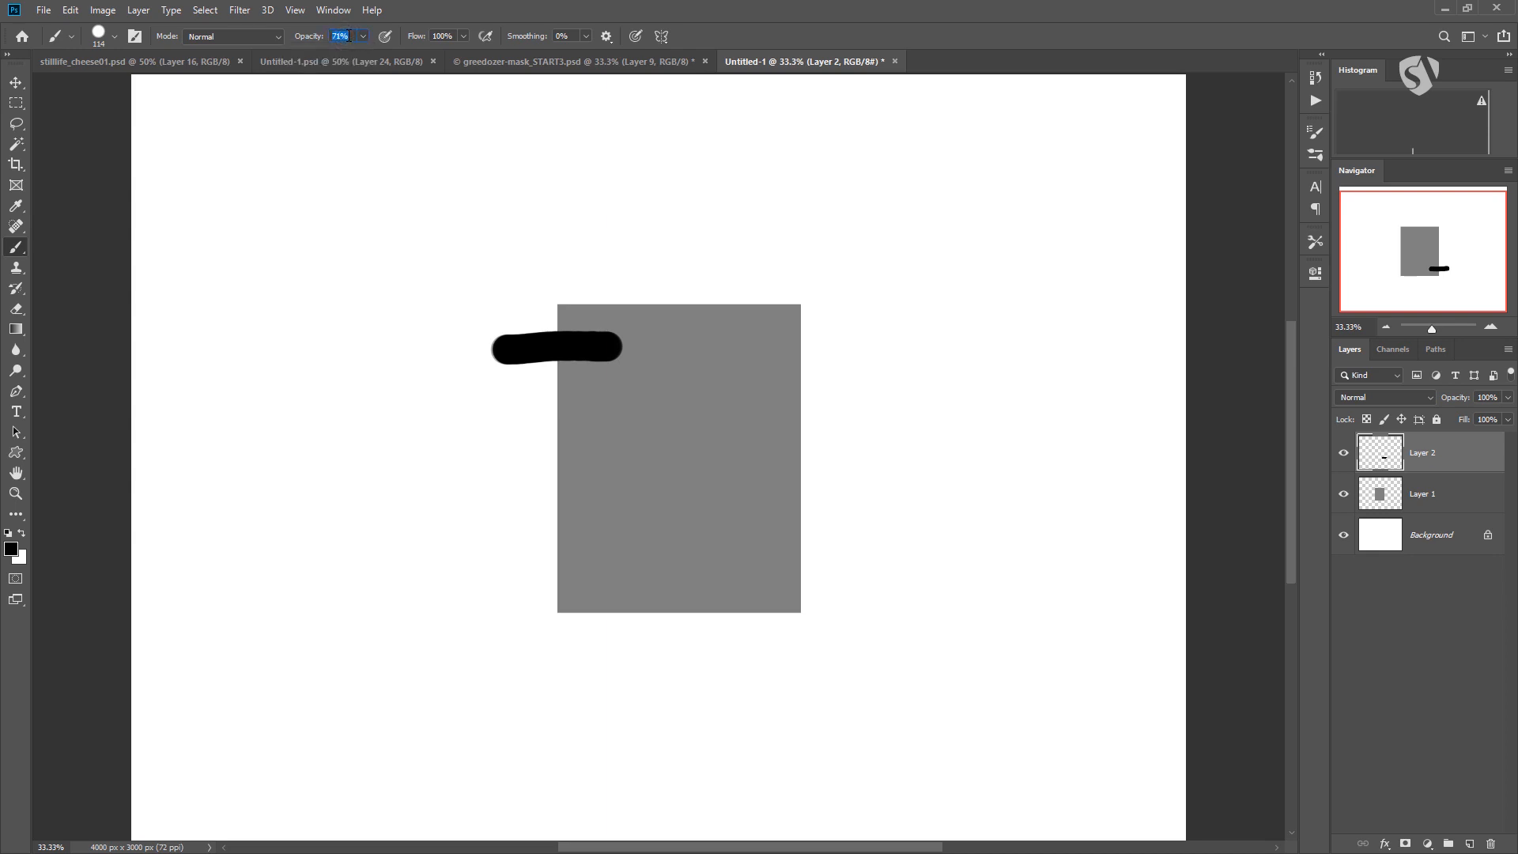
{"action": "type", "text": "50"}
{"action": "left_click_drag", "start_coordinate": [502, 398], "coordinate": [637, 395]}
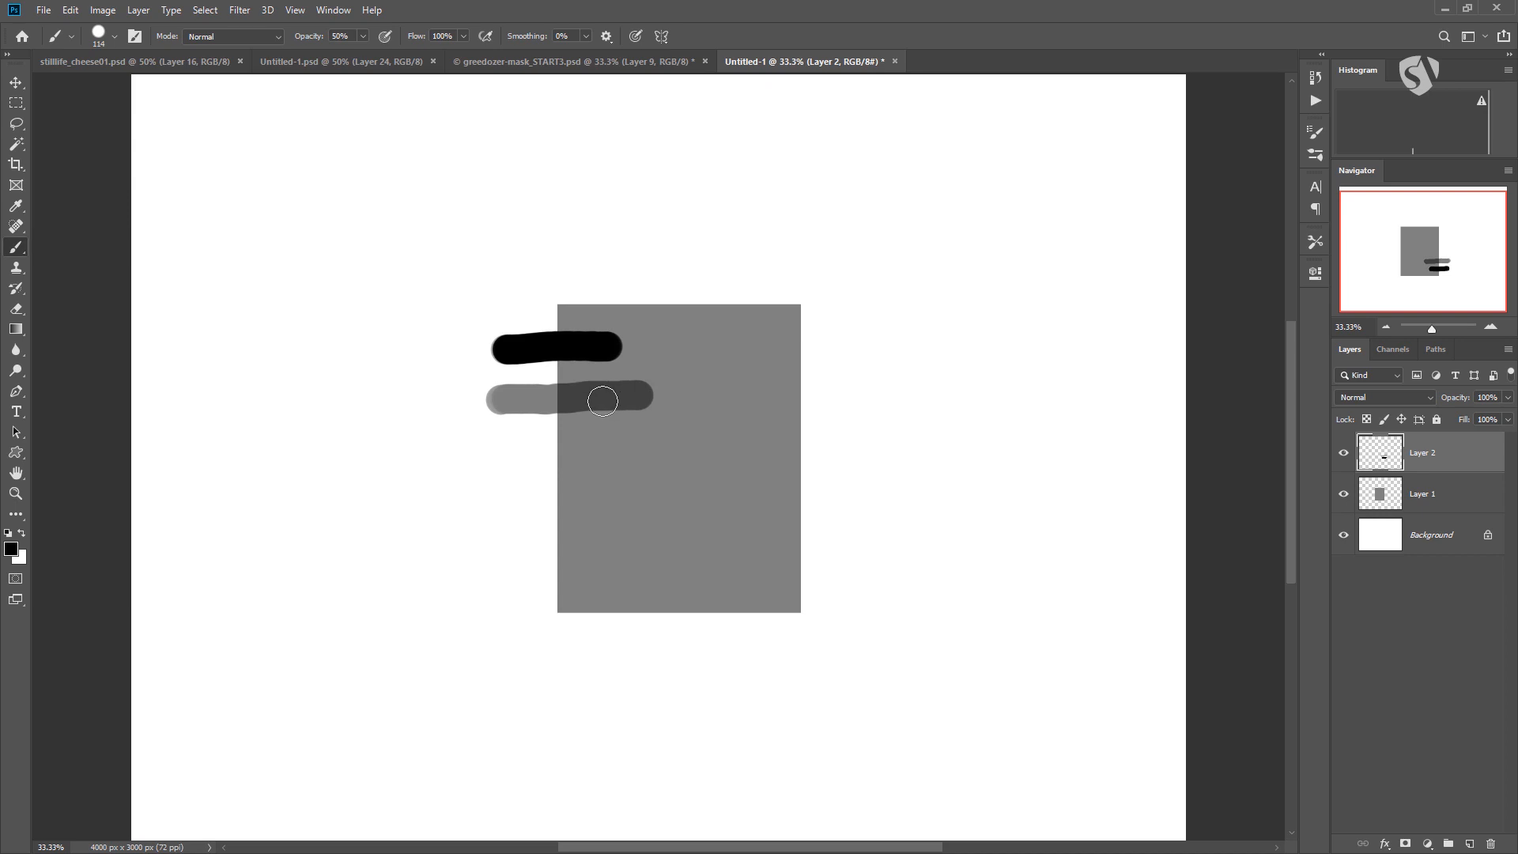
{"action": "left_click", "coordinate": [362, 37]}
{"action": "left_click_drag", "start_coordinate": [363, 56], "coordinate": [364, 56]}
{"action": "left_click_drag", "start_coordinate": [264, 269], "coordinate": [354, 261]}
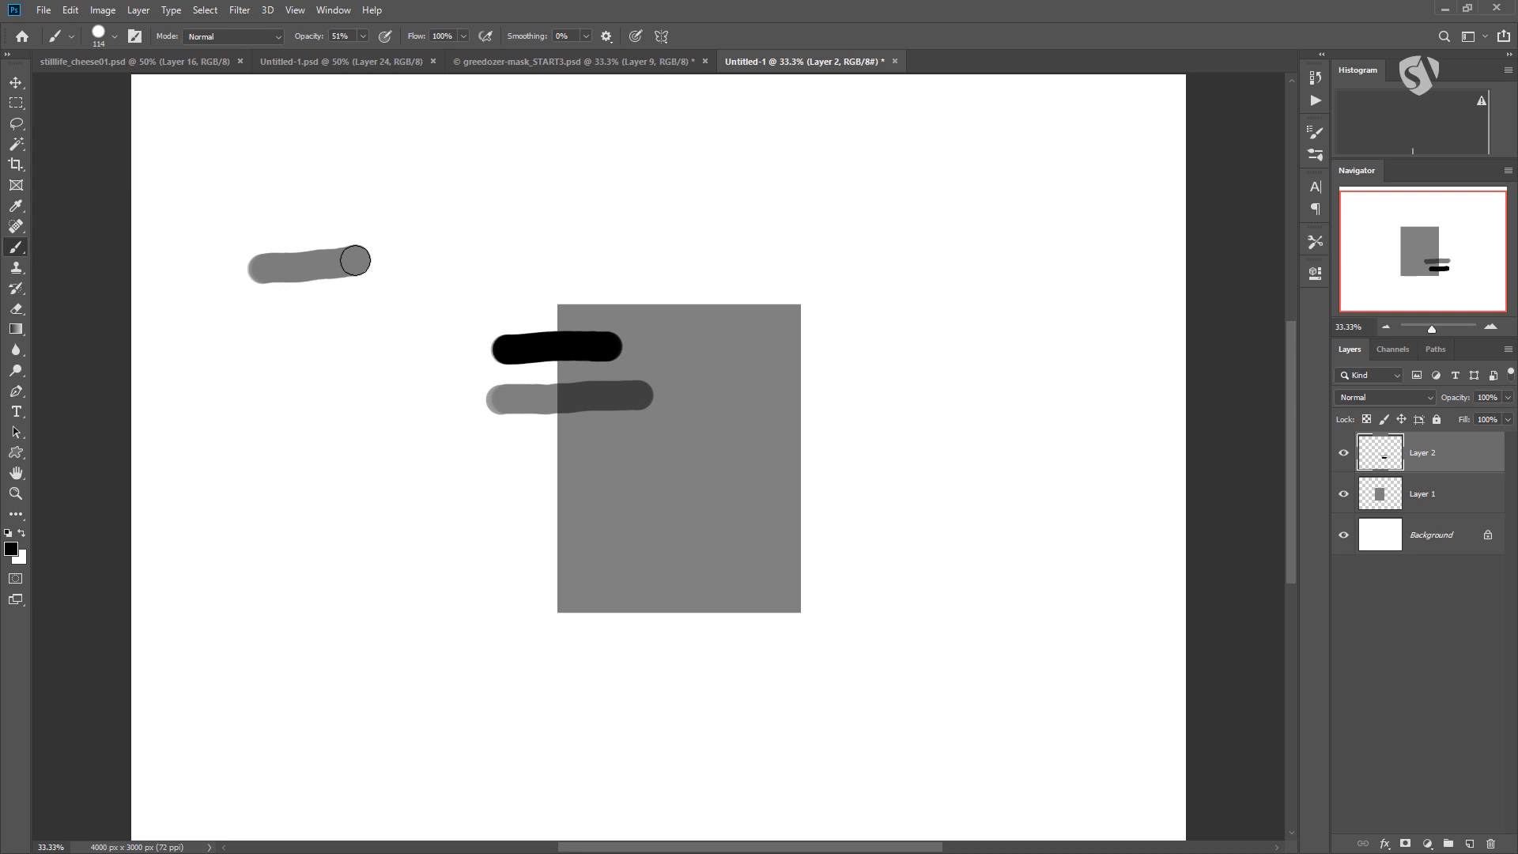
{"action": "mouse_move", "coordinate": [355, 261]}
{"action": "left_mouse_down"}
{"action": "mouse_move", "coordinate": [317, 318]}
{"action": "mouse_move", "coordinate": [303, 184]}
{"action": "left_mouse_up"}
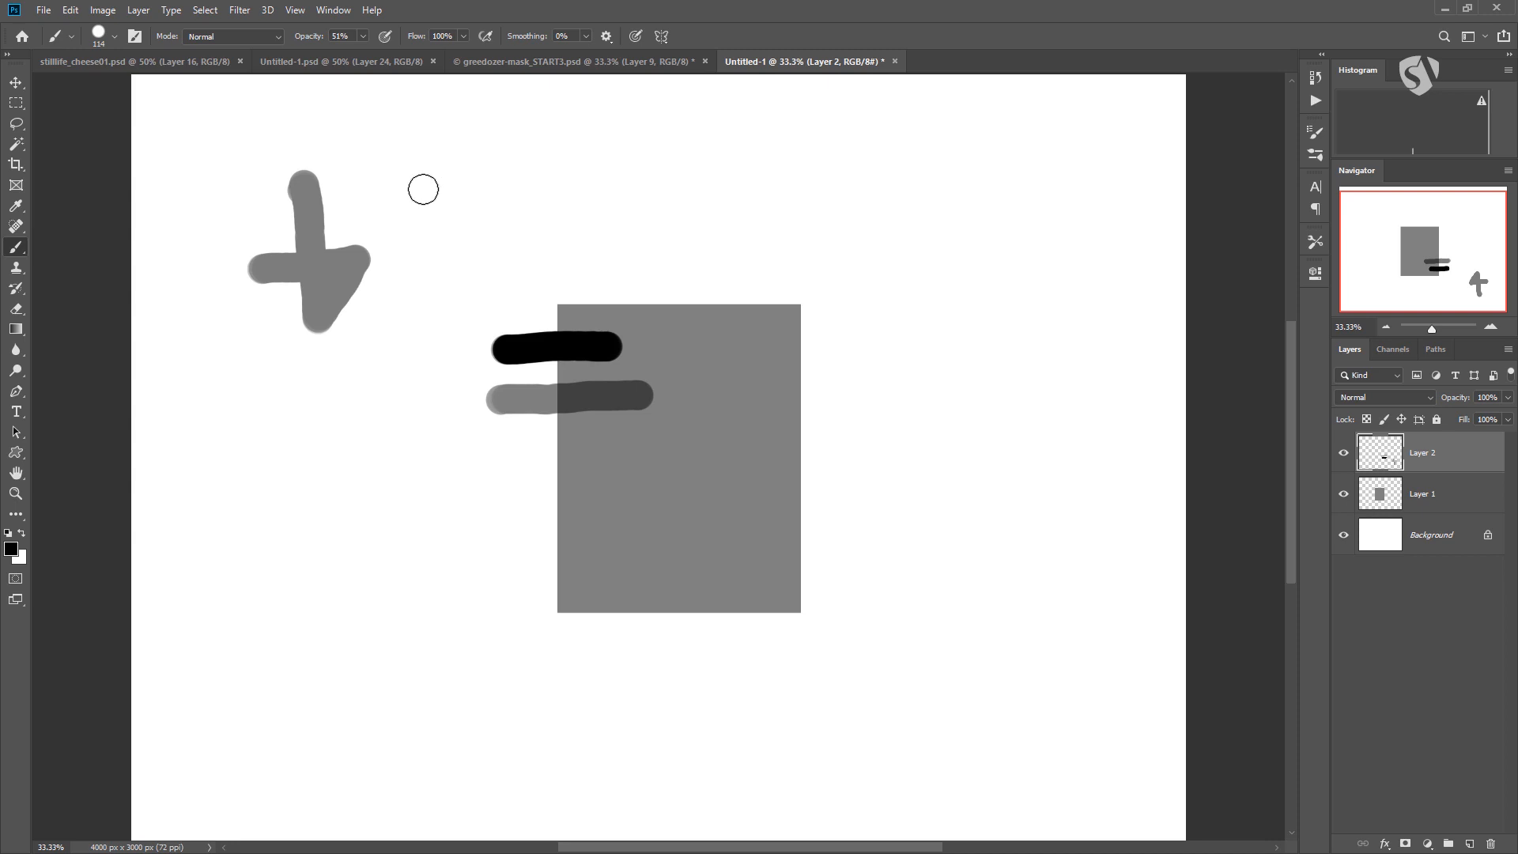
{"action": "mouse_move", "coordinate": [419, 203]}
{"action": "left_mouse_down"}
{"action": "mouse_move", "coordinate": [518, 155]}
{"action": "mouse_move", "coordinate": [440, 212]}
{"action": "mouse_move", "coordinate": [541, 159]}
{"action": "mouse_move", "coordinate": [475, 206]}
{"action": "mouse_move", "coordinate": [535, 215]}
{"action": "mouse_move", "coordinate": [547, 197]}
{"action": "mouse_move", "coordinate": [514, 168]}
{"action": "mouse_move", "coordinate": [480, 171]}
{"action": "mouse_move", "coordinate": [514, 164]}
{"action": "mouse_move", "coordinate": [444, 216]}
{"action": "left_mouse_up"}
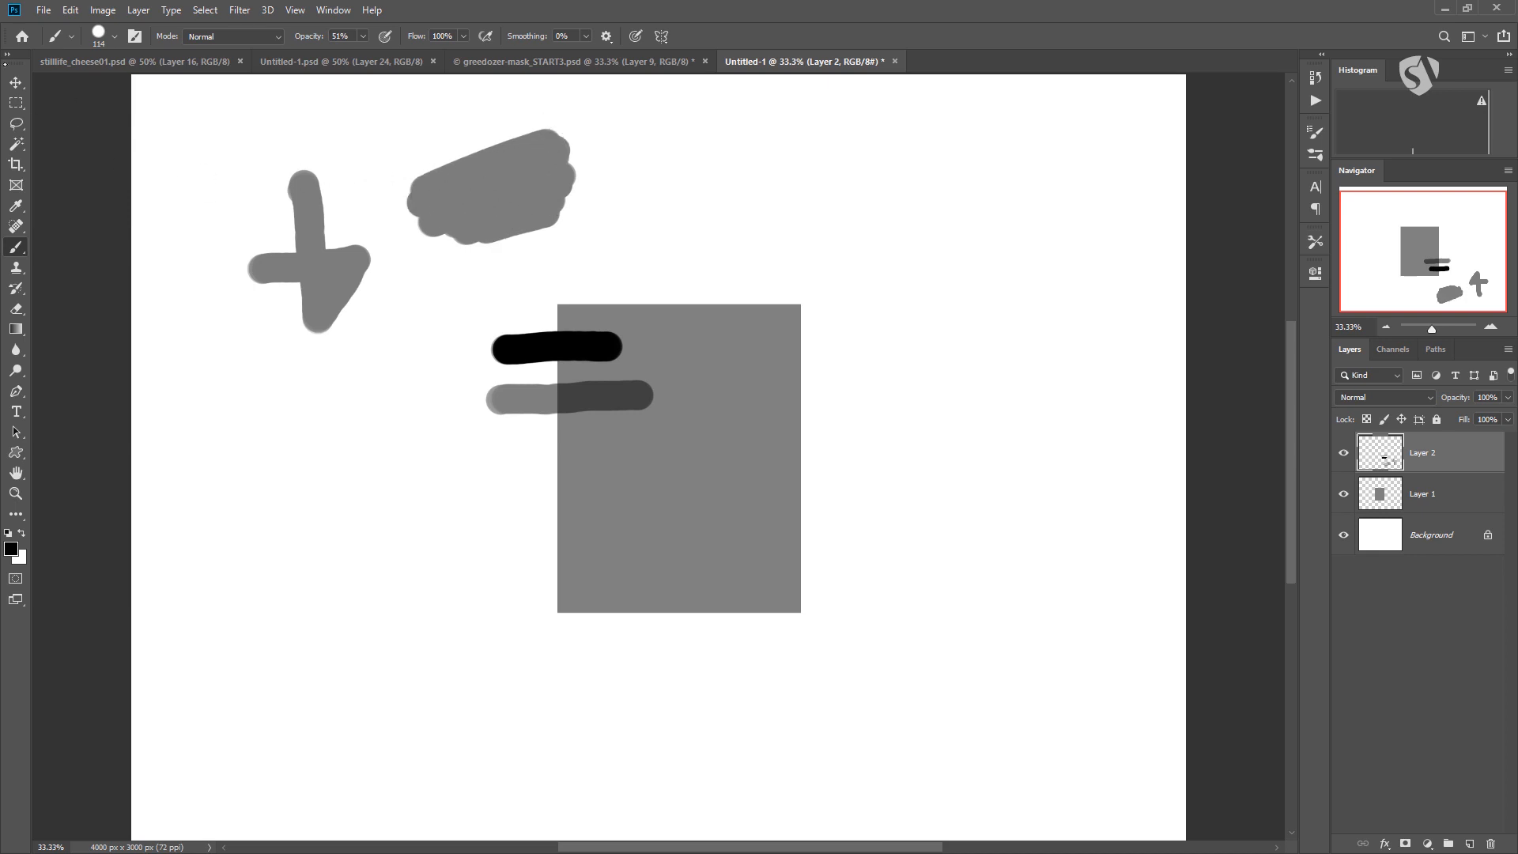
{"action": "key", "text": "ctrl+z"}
{"action": "key", "text": "ctrl+z"}
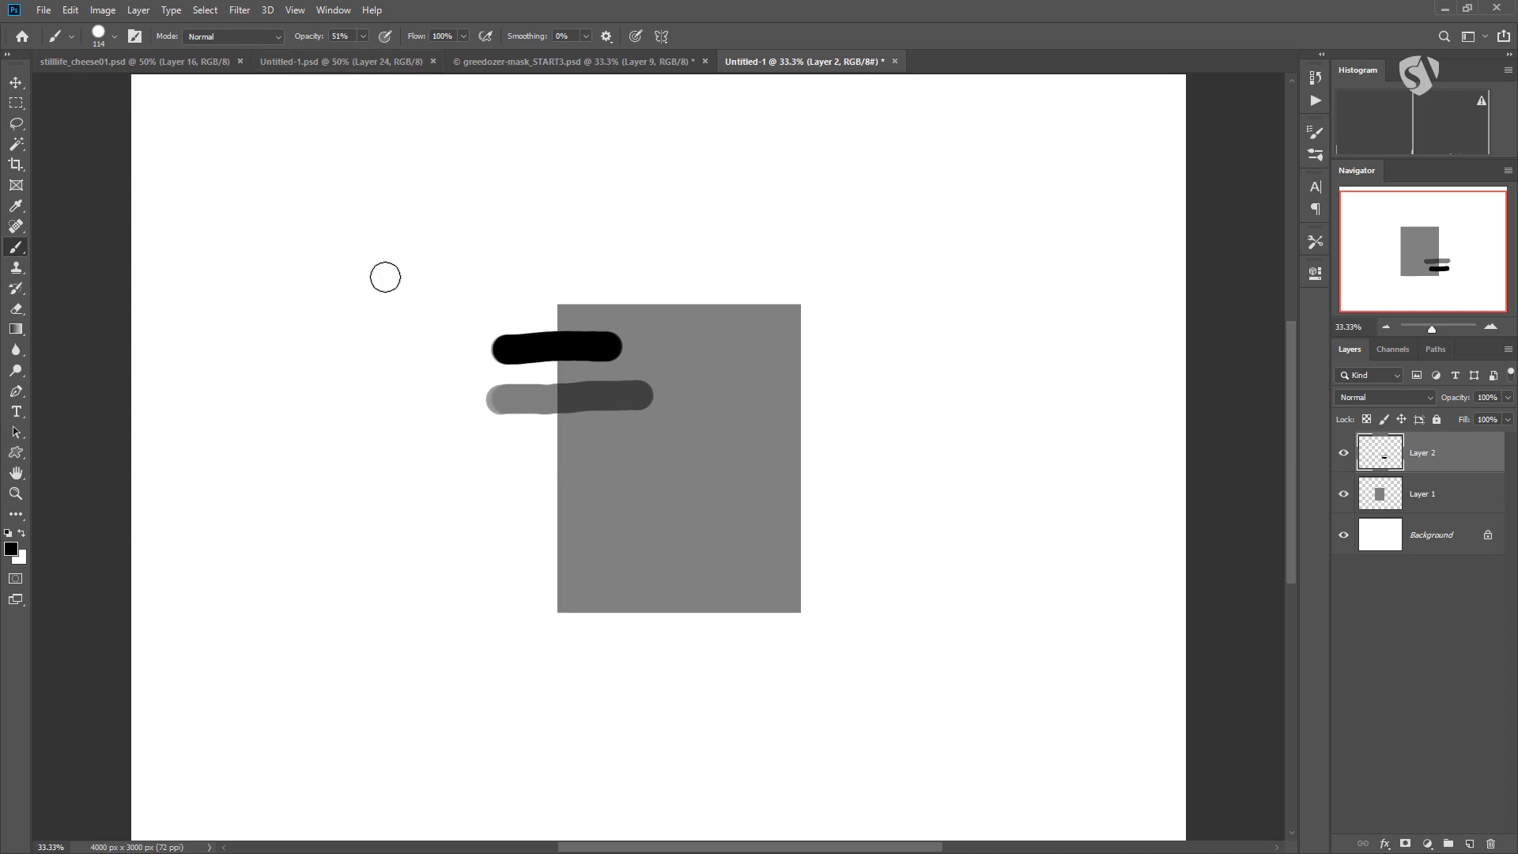
Build up a dark patch above and to the left of the rectangle with three overlapping passes of the 51% opacity brush.
{"action": "mouse_move", "coordinate": [318, 246]}
{"action": "left_mouse_down"}
{"action": "mouse_move", "coordinate": [407, 201]}
{"action": "mouse_move", "coordinate": [336, 251]}
{"action": "mouse_move", "coordinate": [439, 223]}
{"action": "mouse_move", "coordinate": [459, 236]}
{"action": "left_mouse_up"}
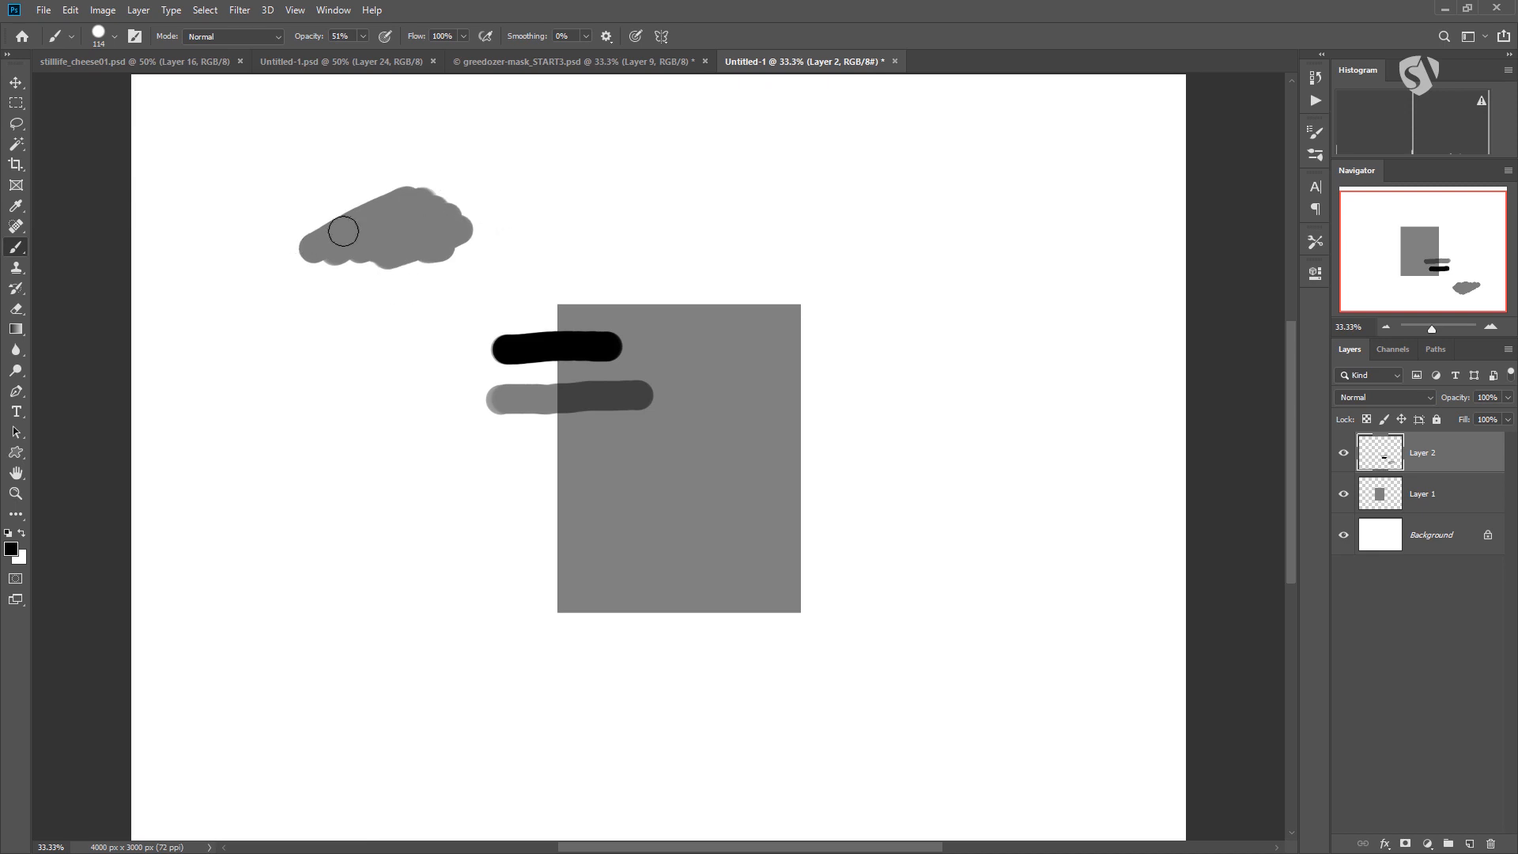
{"action": "mouse_move", "coordinate": [320, 245]}
{"action": "left_mouse_down"}
{"action": "mouse_move", "coordinate": [419, 220]}
{"action": "mouse_move", "coordinate": [459, 237]}
{"action": "mouse_move", "coordinate": [447, 257]}
{"action": "left_mouse_up"}
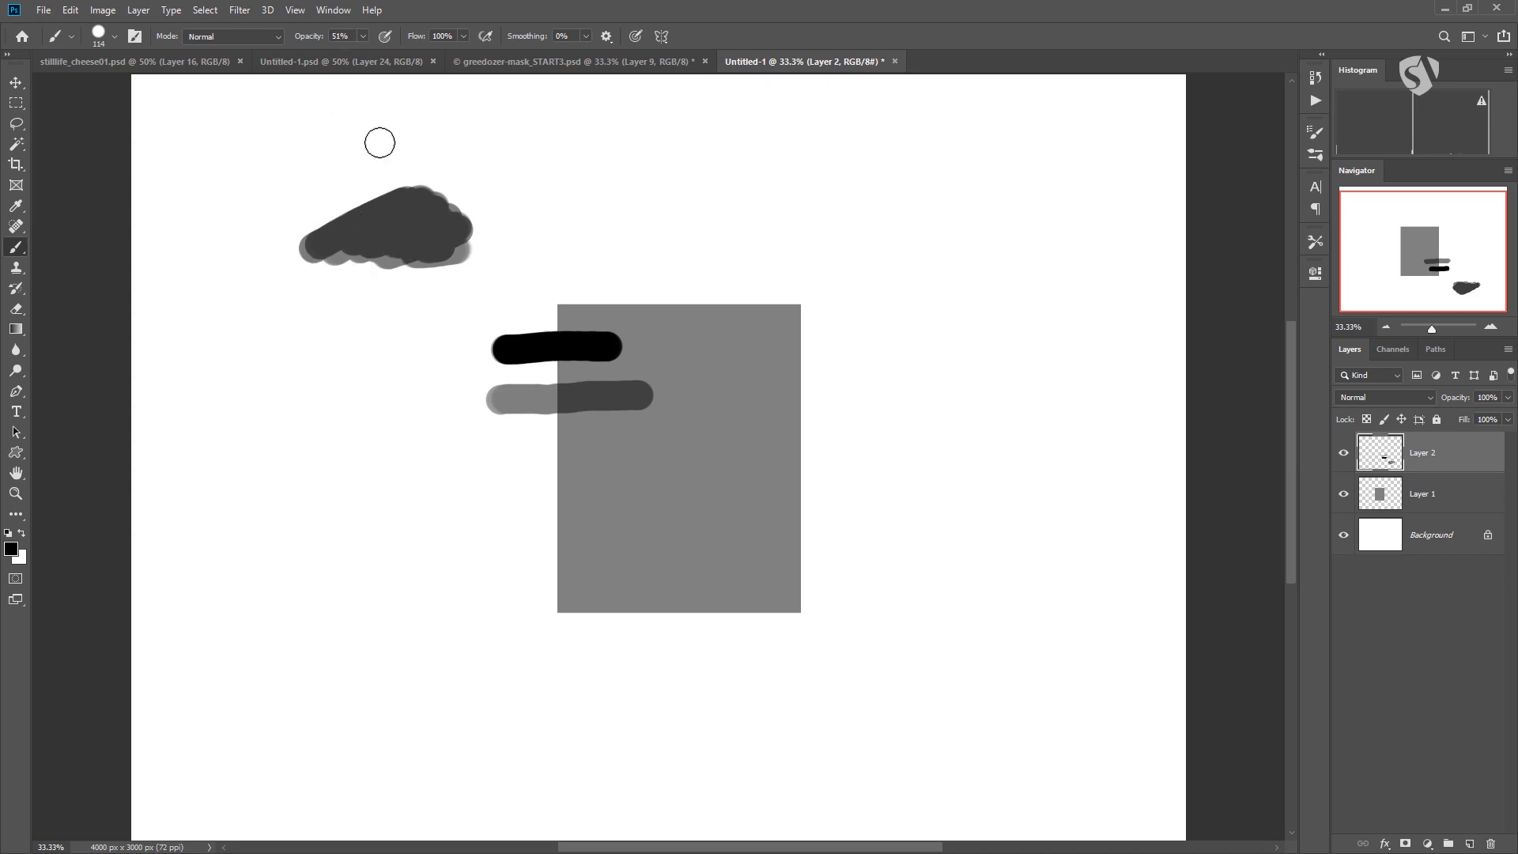
{"action": "mouse_move", "coordinate": [333, 238]}
{"action": "left_mouse_down"}
{"action": "mouse_move", "coordinate": [417, 212]}
{"action": "mouse_move", "coordinate": [409, 238]}
{"action": "mouse_move", "coordinate": [441, 252]}
{"action": "mouse_move", "coordinate": [347, 262]}
{"action": "mouse_move", "coordinate": [373, 224]}
{"action": "left_mouse_up"}
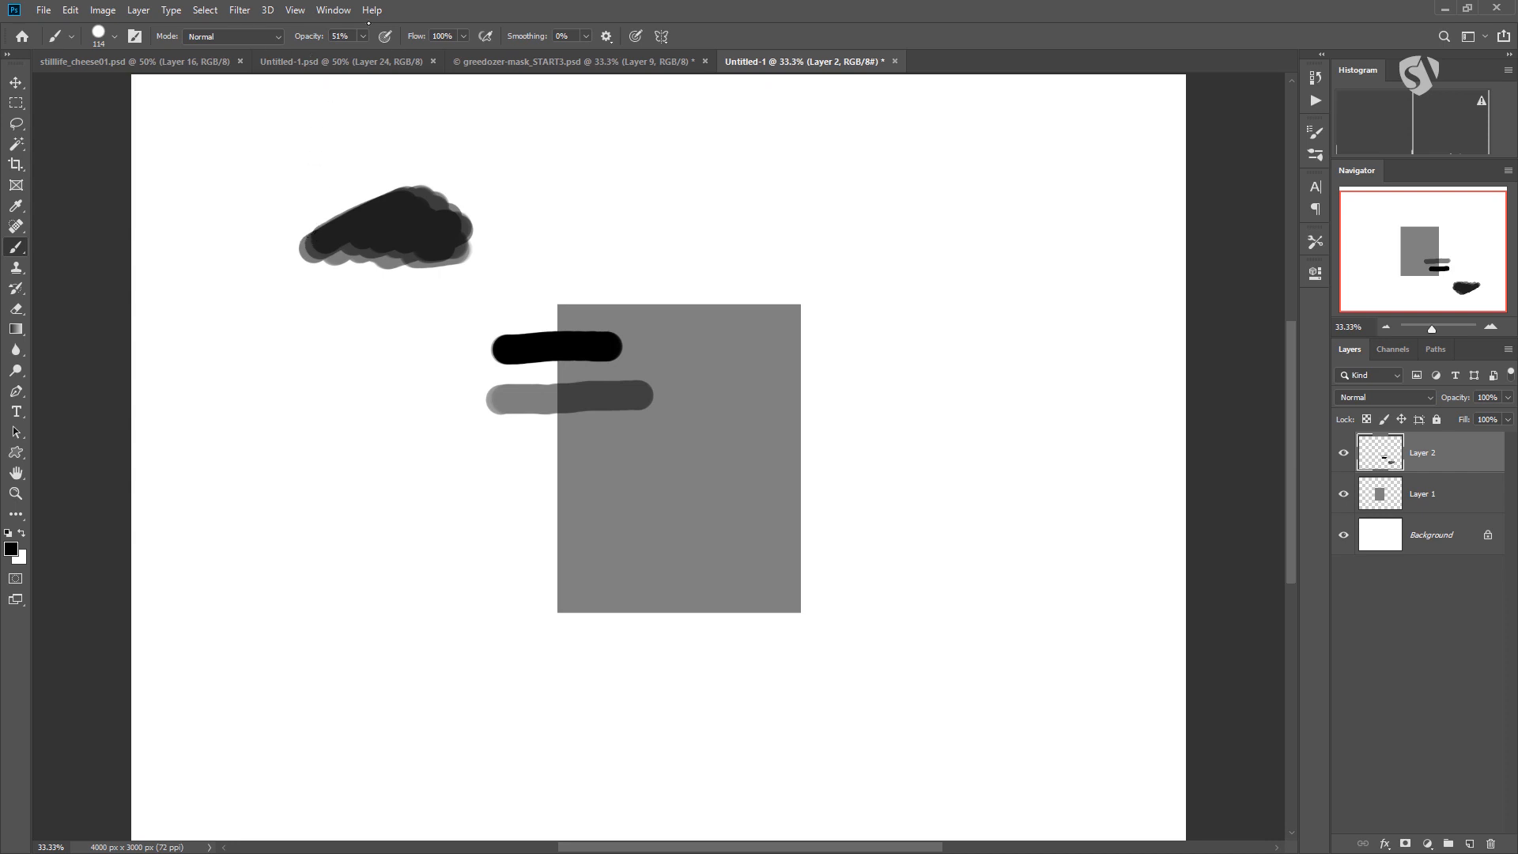
Paint a soft light-to-dark gradation above the rectangle with the brush at 12% opacity, 0% hardness and 354 px size.
{"action": "left_click", "coordinate": [363, 35]}
{"action": "left_click_drag", "start_coordinate": [365, 54], "coordinate": [335, 54]}
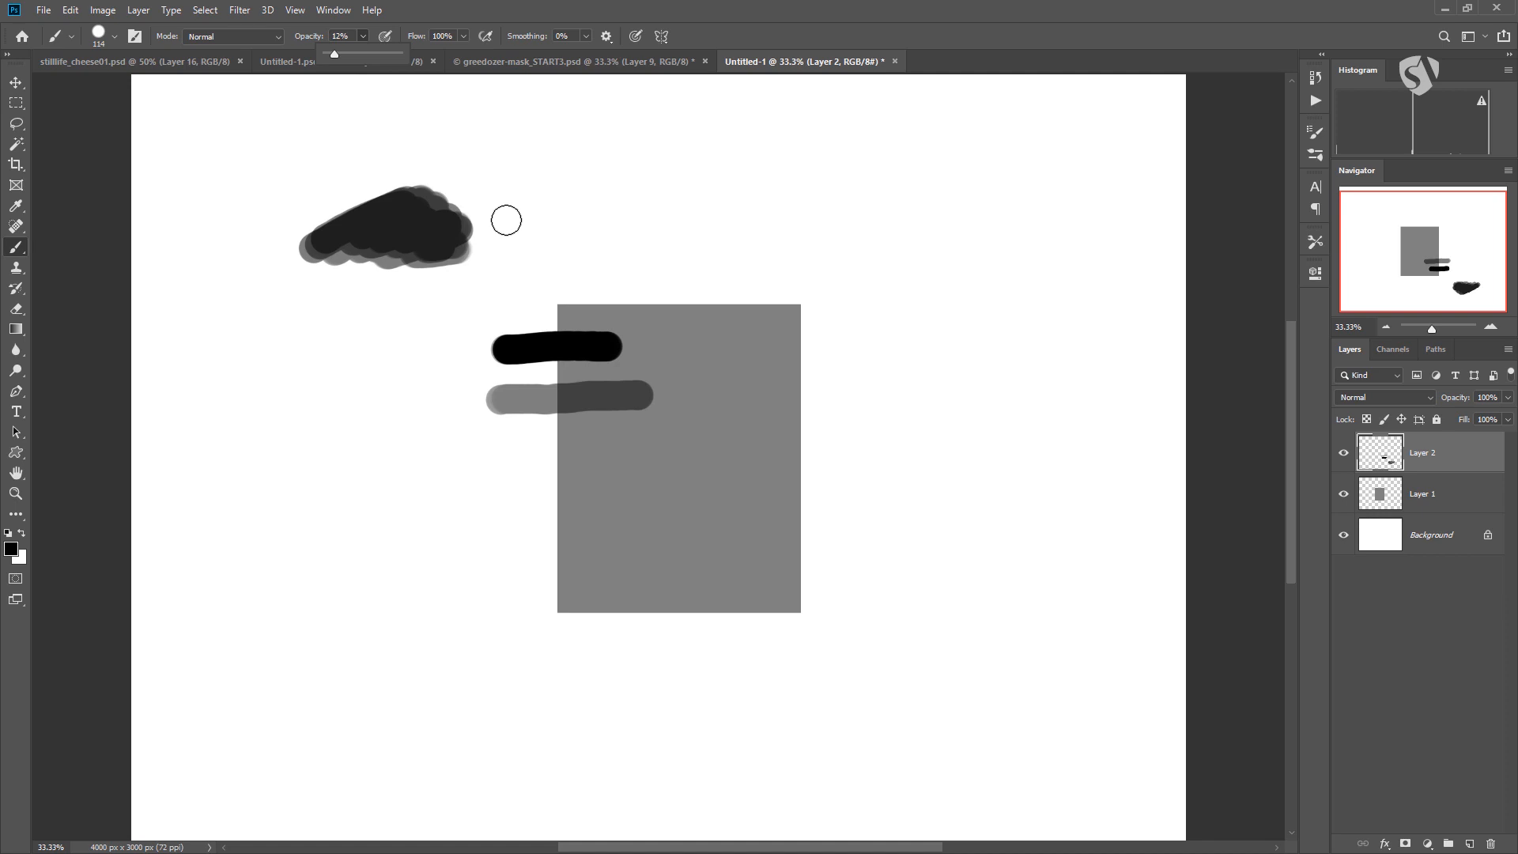
{"action": "right_click", "coordinate": [577, 197]}
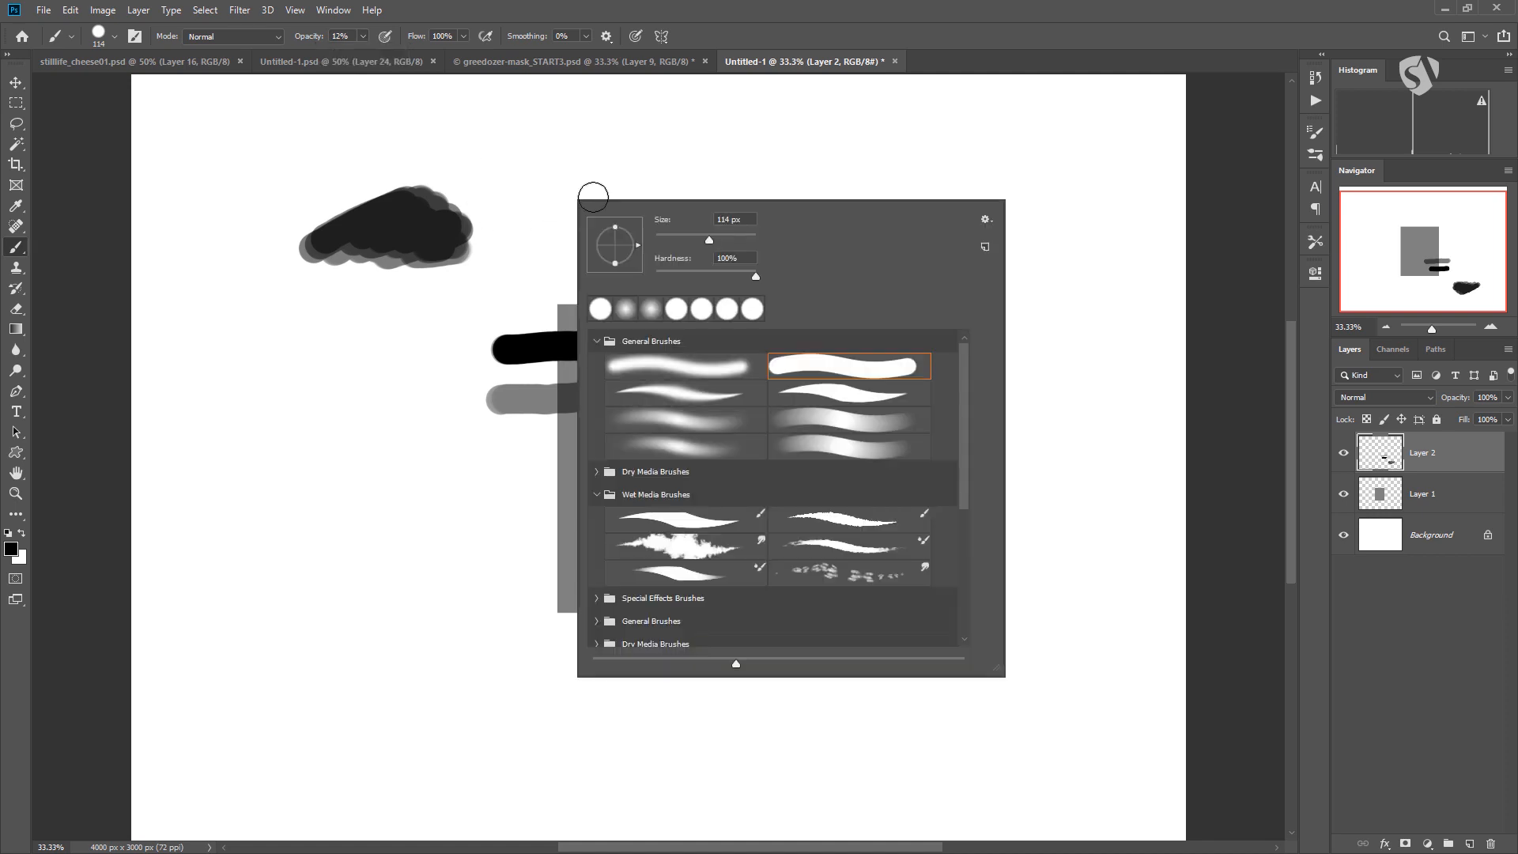
{"action": "left_click", "coordinate": [656, 275]}
{"action": "left_click_drag", "start_coordinate": [733, 239], "coordinate": [739, 239]}
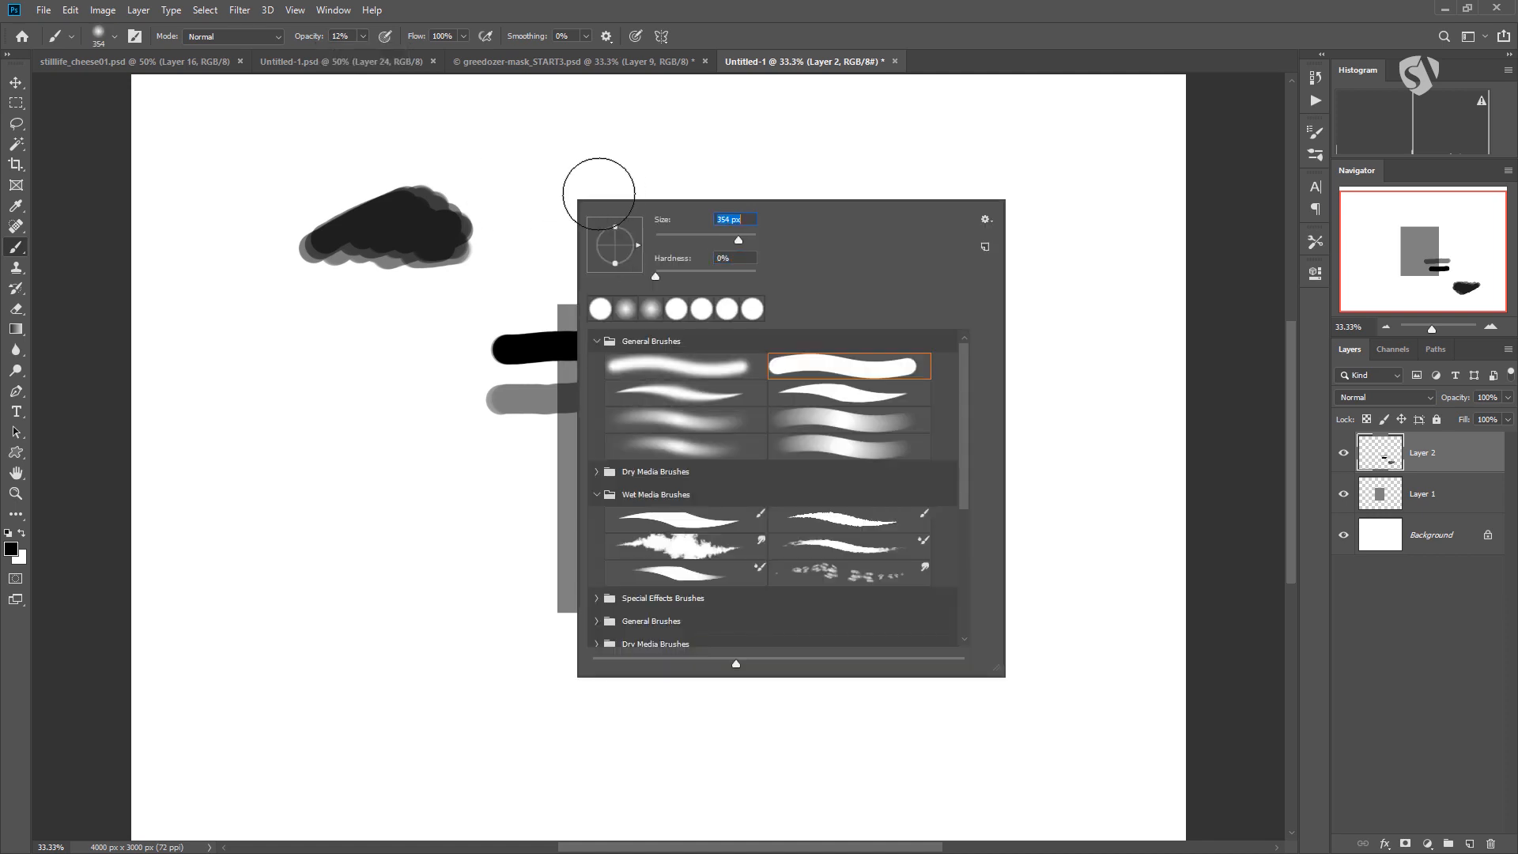
{"action": "key", "text": "Return"}
{"action": "mouse_move", "coordinate": [573, 179]}
{"action": "left_mouse_down"}
{"action": "mouse_move", "coordinate": [607, 205]}
{"action": "mouse_move", "coordinate": [685, 178]}
{"action": "mouse_move", "coordinate": [633, 207]}
{"action": "mouse_move", "coordinate": [720, 174]}
{"action": "mouse_move", "coordinate": [651, 202]}
{"action": "mouse_move", "coordinate": [761, 178]}
{"action": "mouse_move", "coordinate": [697, 205]}
{"action": "mouse_move", "coordinate": [775, 173]}
{"action": "mouse_move", "coordinate": [716, 203]}
{"action": "mouse_move", "coordinate": [753, 192]}
{"action": "mouse_move", "coordinate": [577, 187]}
{"action": "mouse_move", "coordinate": [641, 209]}
{"action": "mouse_move", "coordinate": [560, 213]}
{"action": "left_mouse_up"}
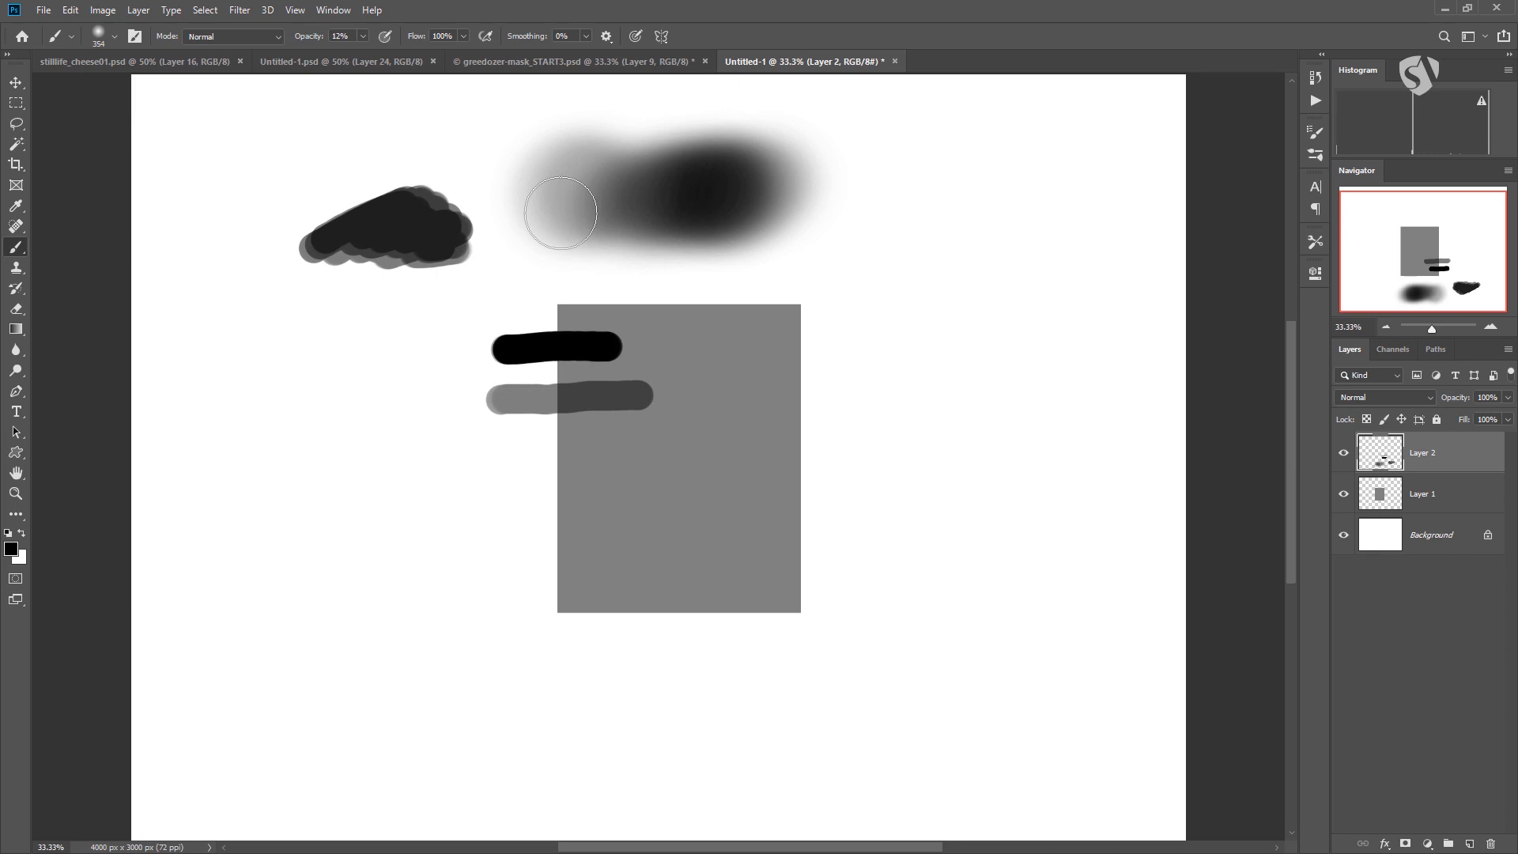
Examine the soft gradation above the rectangle up close.
{"action": "key", "text": "ctrl+plus"}
{"action": "key", "text": "ctrl+plus"}
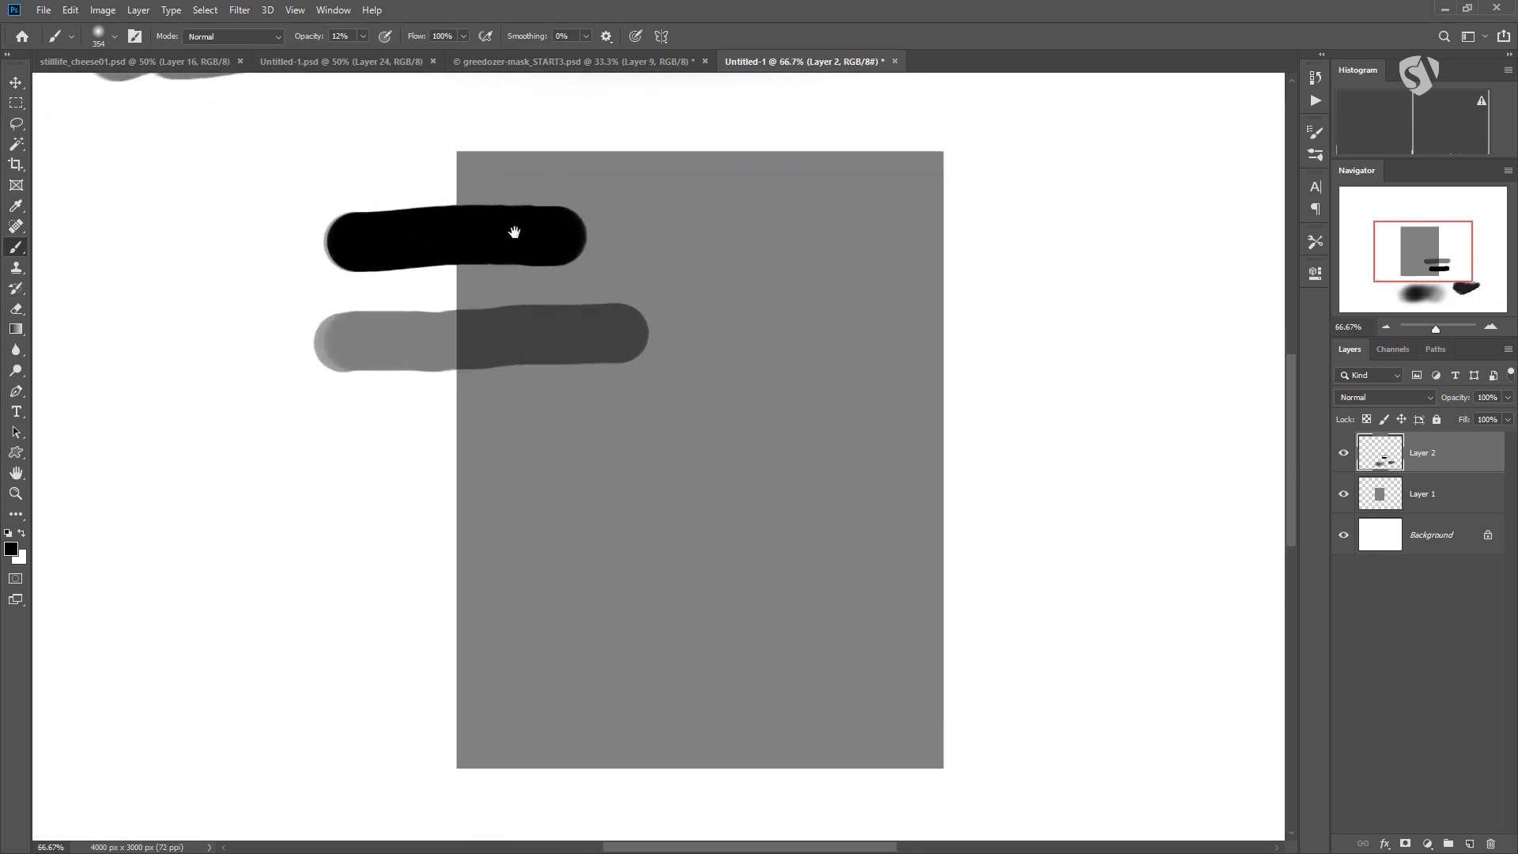
{"action": "left_click_drag", "start_coordinate": [514, 231], "coordinate": [553, 519]}
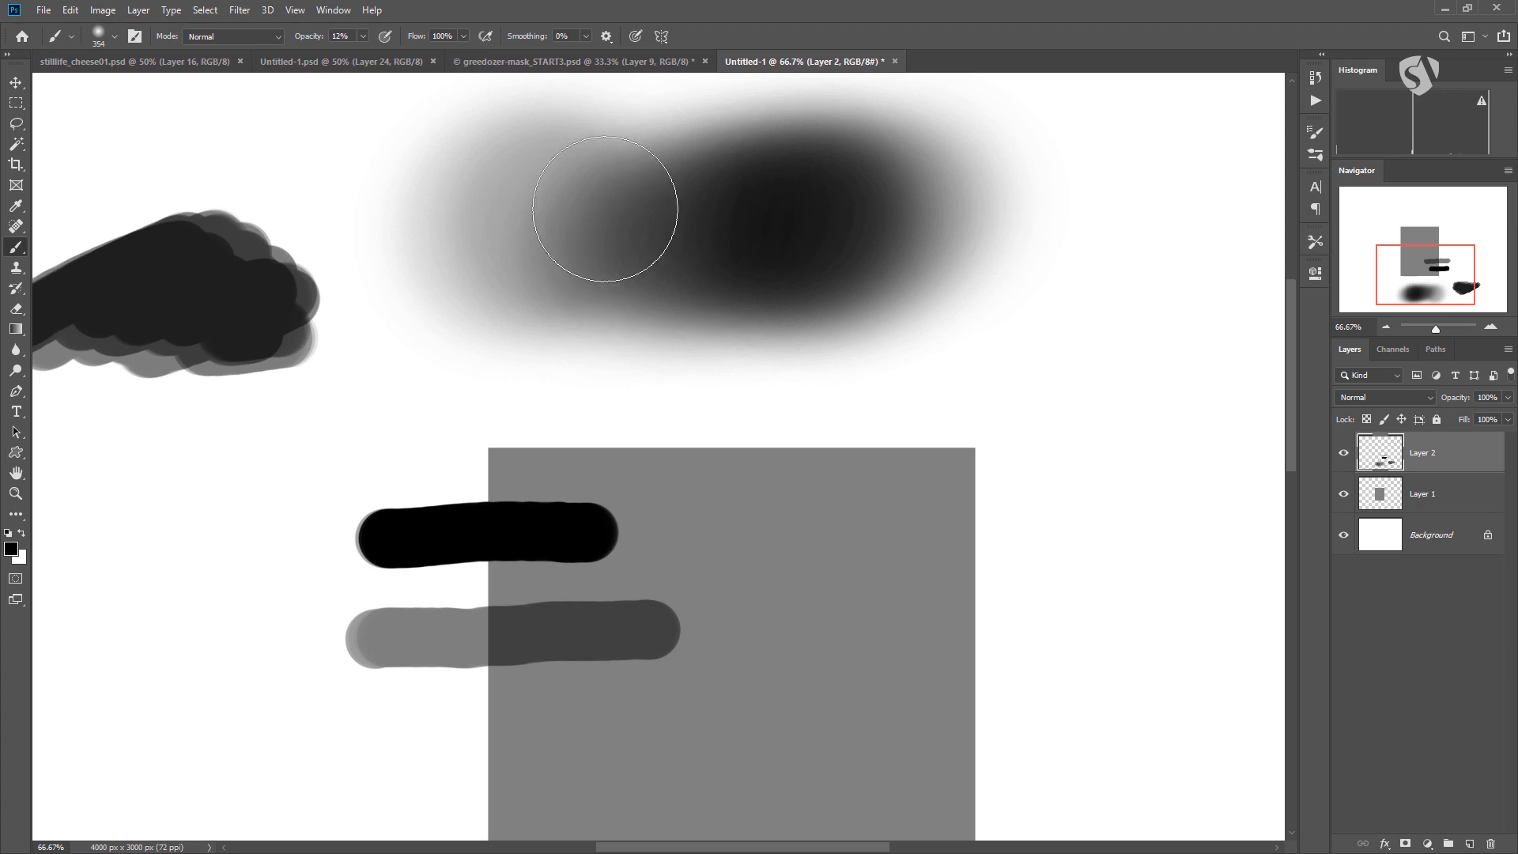
{"action": "key", "text": "ctrl+minus"}
{"action": "key", "text": "ctrl+minus"}
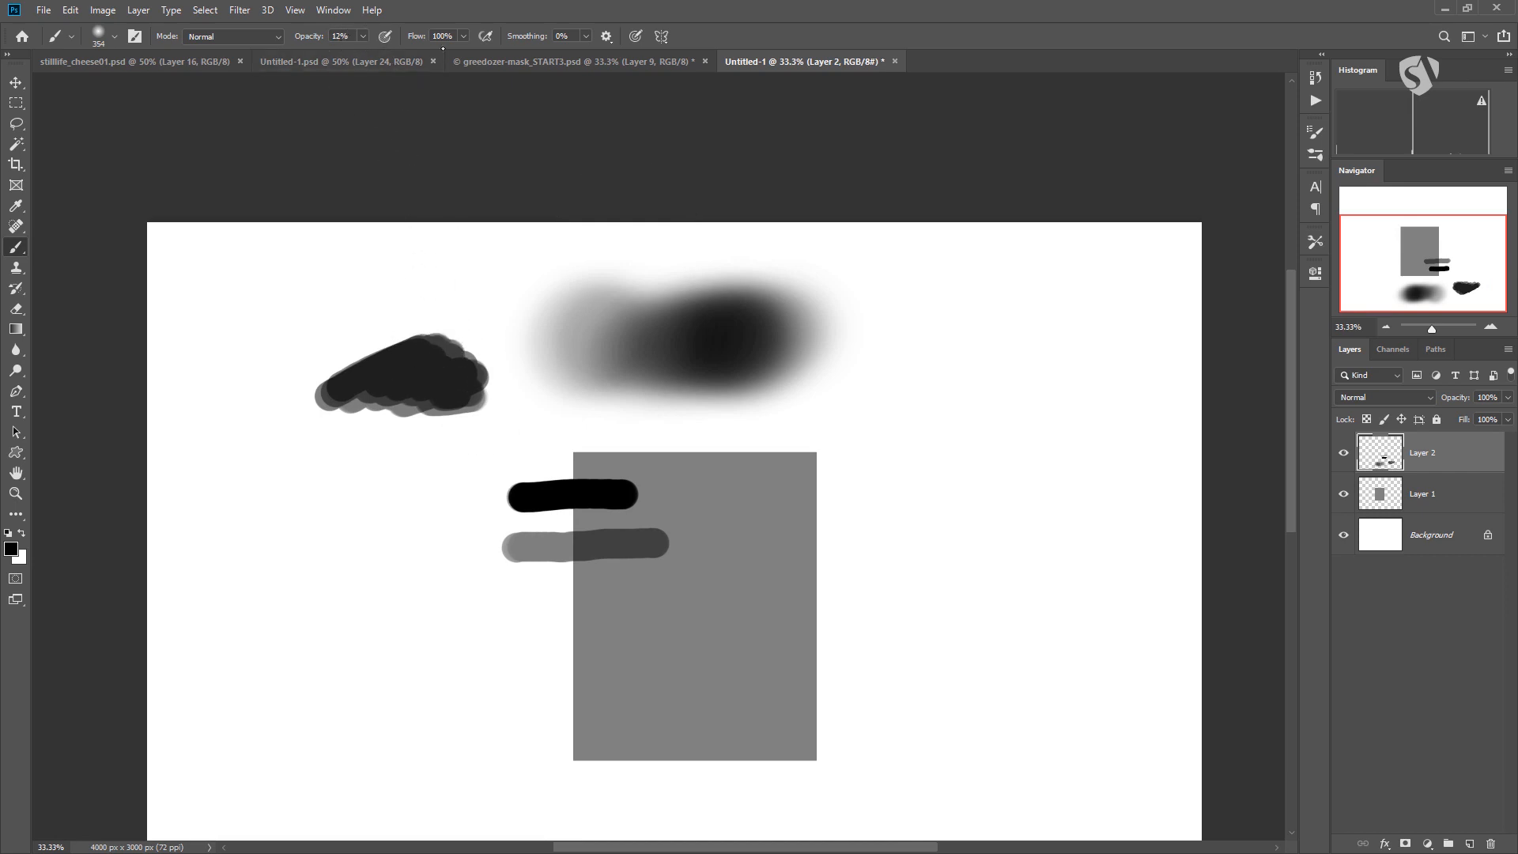
Paint a soft black blob to the left of the rectangle with the brush at 100% opacity and 48% flow.
{"action": "left_click", "coordinate": [363, 36]}
{"action": "left_click_drag", "start_coordinate": [363, 54], "coordinate": [454, 54]}
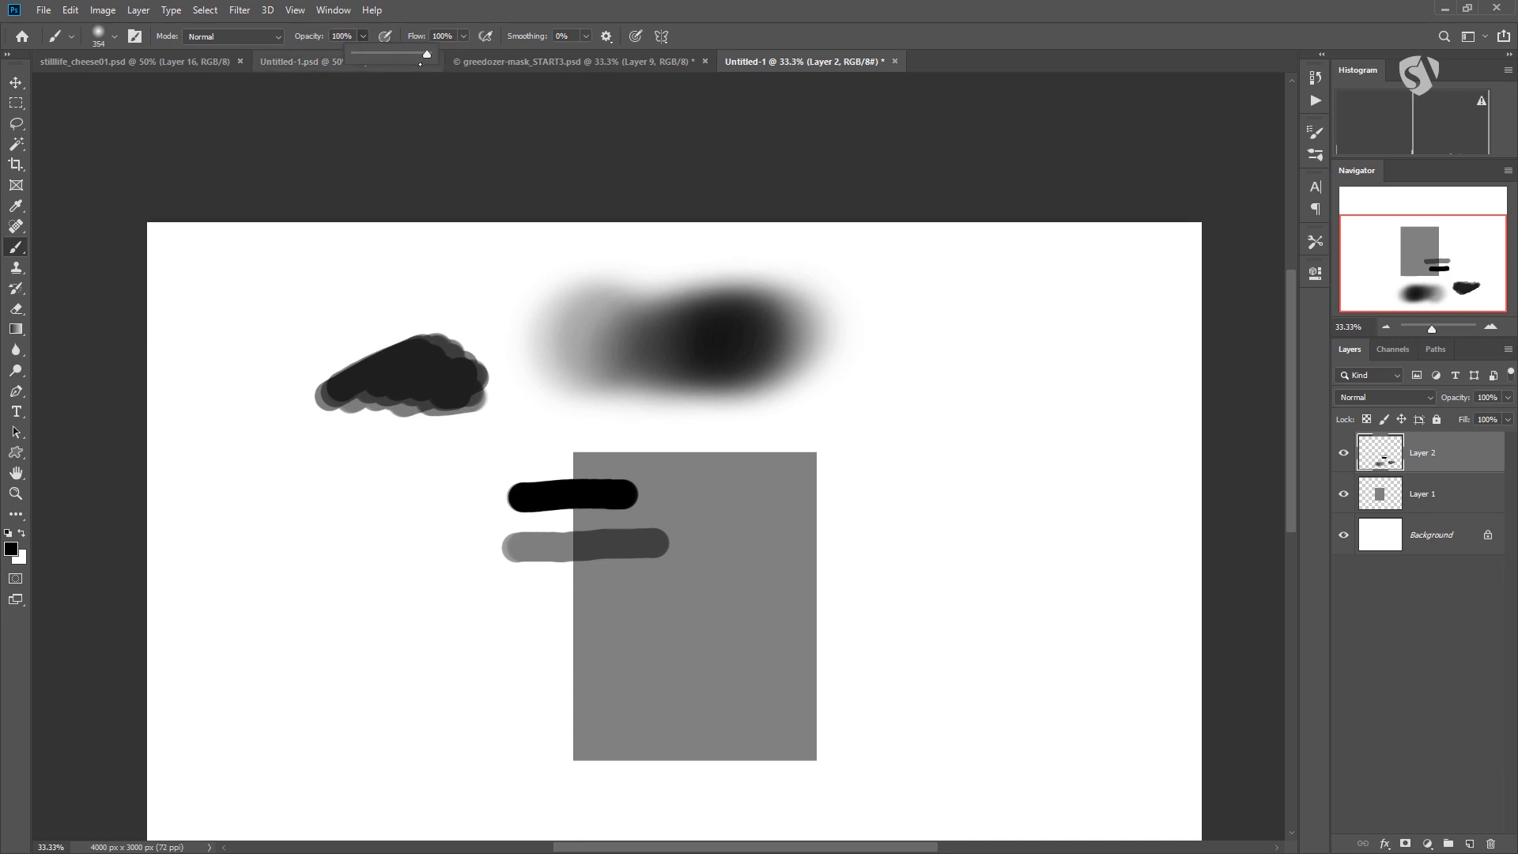
{"action": "left_click_drag", "start_coordinate": [285, 498], "coordinate": [312, 502]}
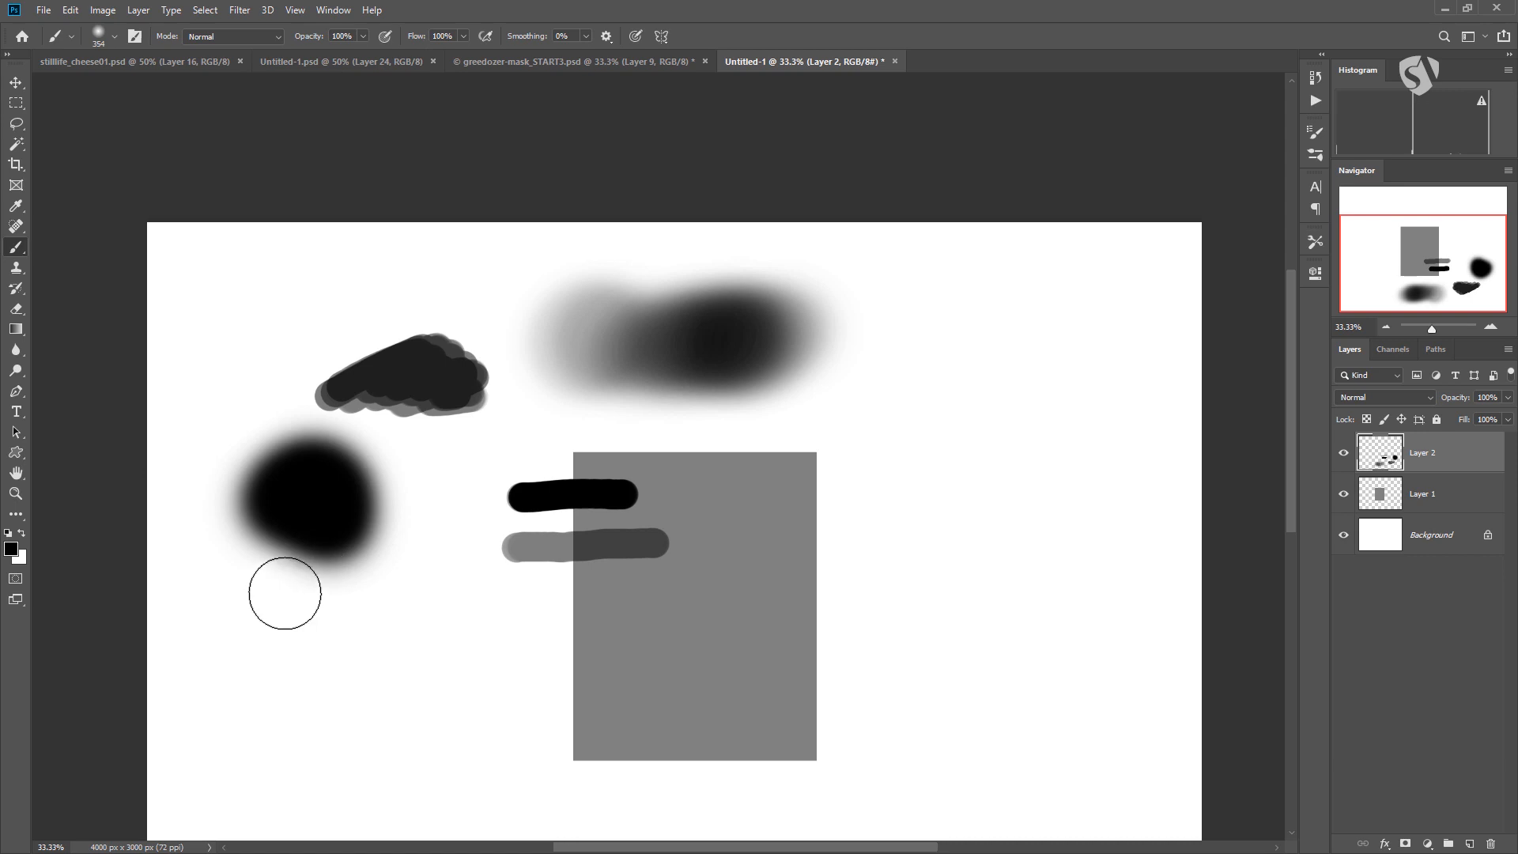
{"action": "key", "text": "ctrl+z"}
{"action": "mouse_move", "coordinate": [363, 35]}
{"action": "left_mouse_down"}
{"action": "mouse_move", "coordinate": [353, 56]}
{"action": "mouse_move", "coordinate": [372, 55]}
{"action": "left_mouse_up"}
{"action": "left_click", "coordinate": [463, 37]}
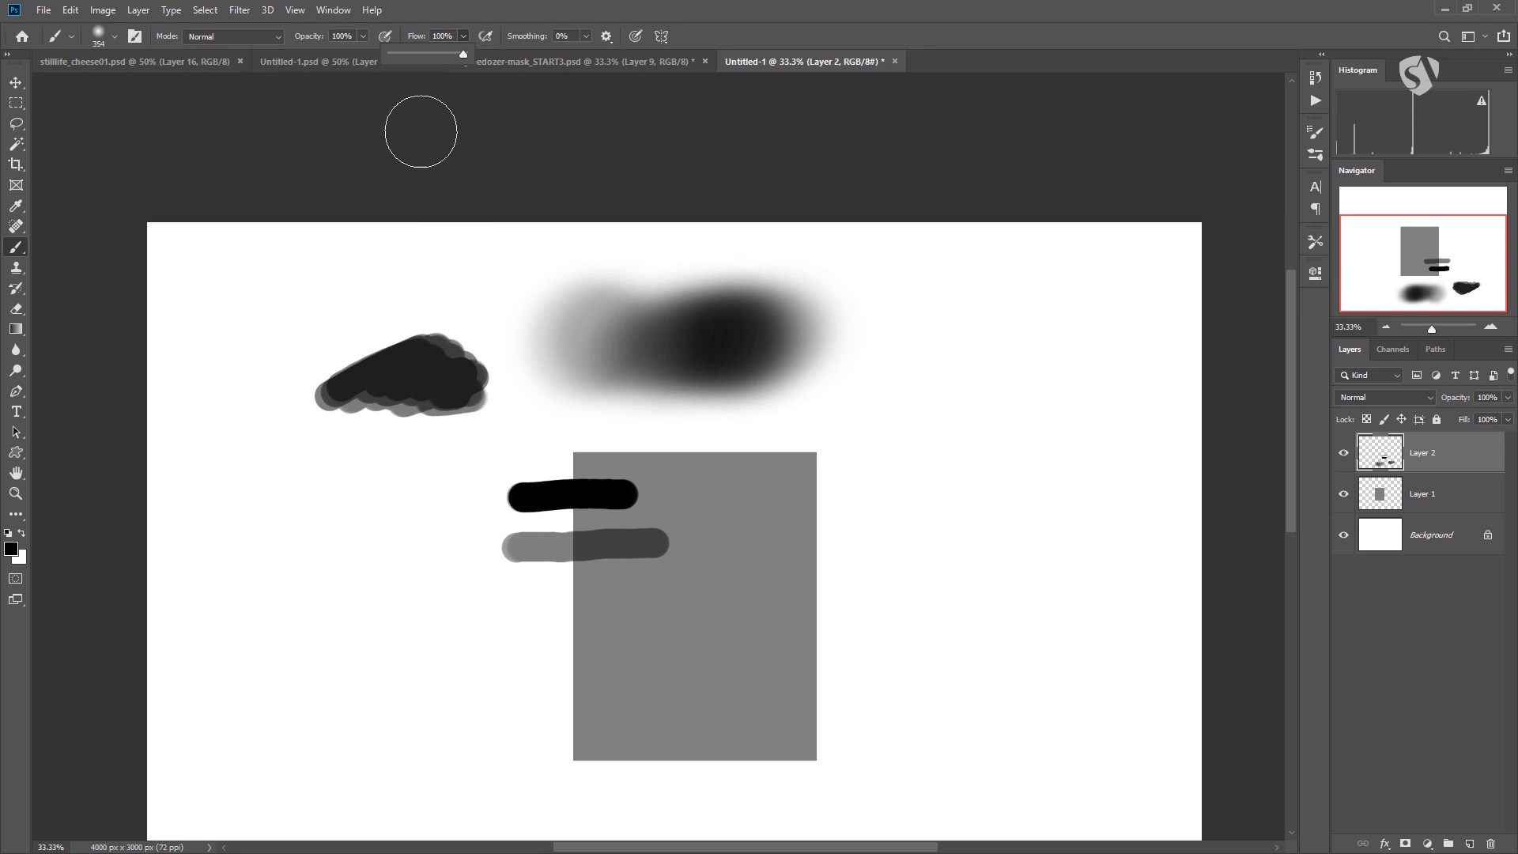
{"action": "left_click", "coordinate": [463, 38]}
{"action": "left_click", "coordinate": [463, 38]}
{"action": "mouse_move", "coordinate": [403, 55]}
{"action": "left_mouse_down"}
{"action": "mouse_move", "coordinate": [452, 57]}
{"action": "mouse_move", "coordinate": [425, 57]}
{"action": "left_mouse_up"}
{"action": "mouse_move", "coordinate": [251, 529]}
{"action": "left_mouse_down"}
{"action": "mouse_move", "coordinate": [312, 510]}
{"action": "mouse_move", "coordinate": [389, 521]}
{"action": "left_mouse_up"}
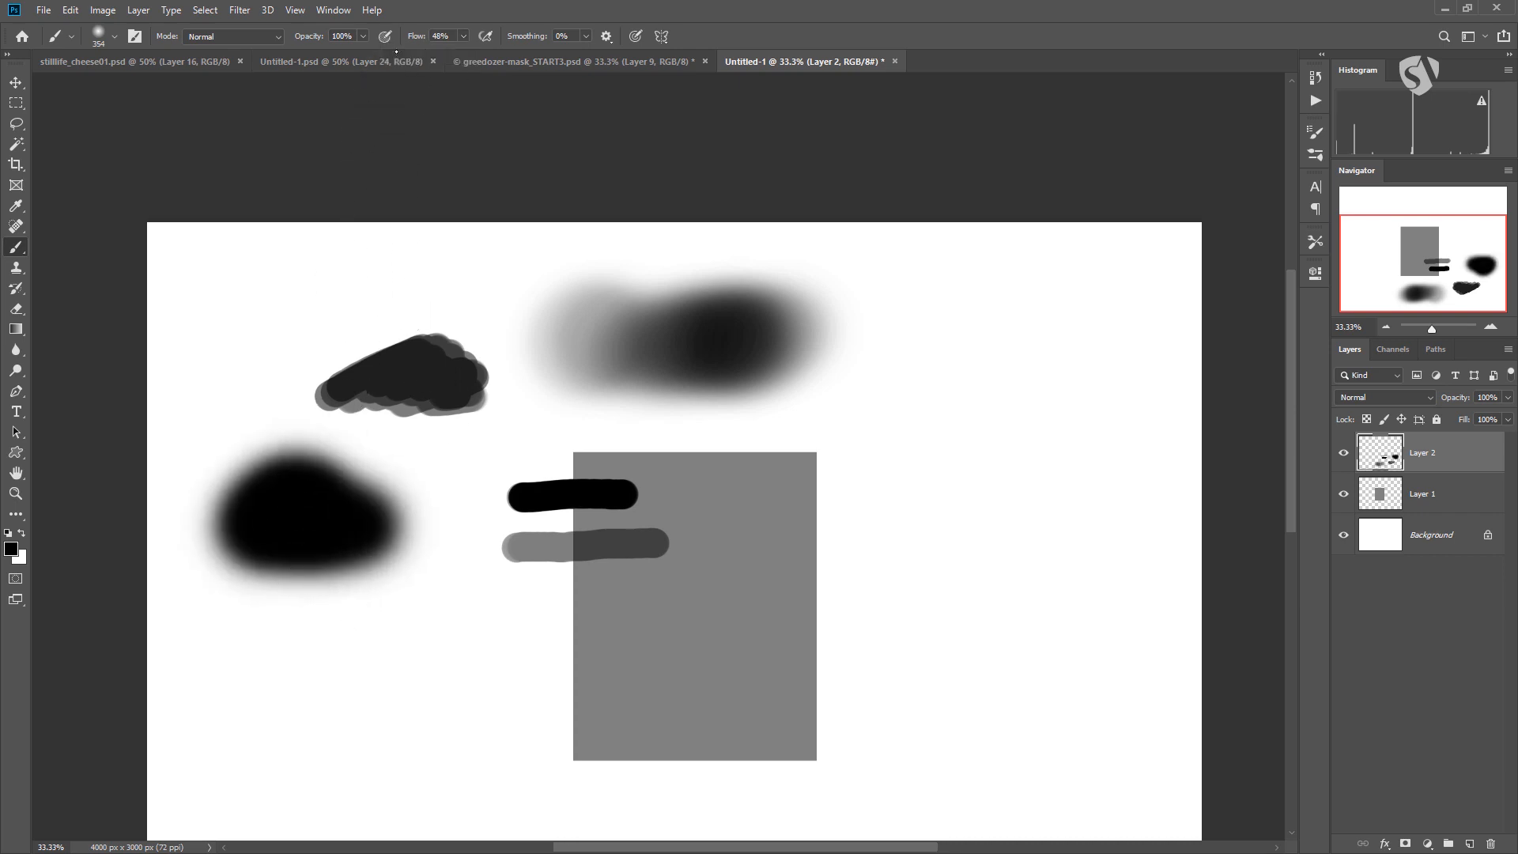
Set the brush flow to 1% and build up three soft shaded patches to the right of the existing marks.
{"action": "left_click", "coordinate": [462, 37]}
{"action": "left_click_drag", "start_coordinate": [464, 55], "coordinate": [429, 57]}
{"action": "mouse_move", "coordinate": [850, 393]}
{"action": "left_mouse_down"}
{"action": "mouse_move", "coordinate": [929, 376]}
{"action": "mouse_move", "coordinate": [921, 402]}
{"action": "mouse_move", "coordinate": [996, 433]}
{"action": "left_mouse_up"}
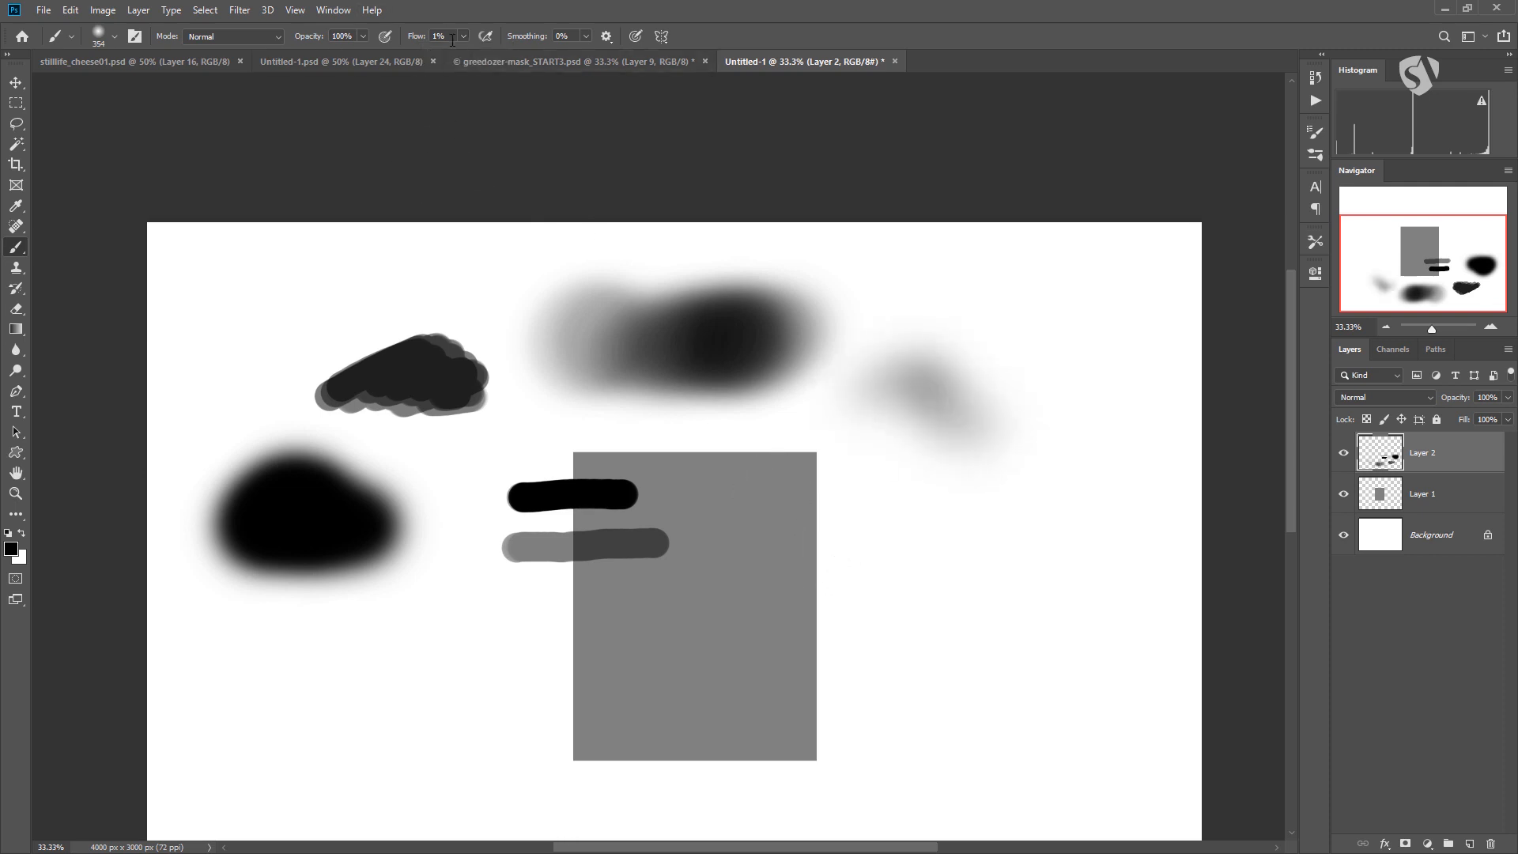
{"action": "mouse_move", "coordinate": [842, 381]}
{"action": "left_mouse_down"}
{"action": "mouse_move", "coordinate": [993, 418]}
{"action": "mouse_move", "coordinate": [959, 426]}
{"action": "mouse_move", "coordinate": [906, 370]}
{"action": "mouse_move", "coordinate": [951, 343]}
{"action": "mouse_move", "coordinate": [910, 382]}
{"action": "mouse_move", "coordinate": [978, 354]}
{"action": "mouse_move", "coordinate": [904, 455]}
{"action": "mouse_move", "coordinate": [957, 394]}
{"action": "mouse_move", "coordinate": [951, 415]}
{"action": "mouse_move", "coordinate": [894, 357]}
{"action": "mouse_move", "coordinate": [939, 337]}
{"action": "mouse_move", "coordinate": [936, 404]}
{"action": "mouse_move", "coordinate": [906, 353]}
{"action": "mouse_move", "coordinate": [919, 334]}
{"action": "mouse_move", "coordinate": [878, 353]}
{"action": "mouse_move", "coordinate": [874, 379]}
{"action": "mouse_move", "coordinate": [907, 337]}
{"action": "mouse_move", "coordinate": [1008, 456]}
{"action": "mouse_move", "coordinate": [950, 414]}
{"action": "mouse_move", "coordinate": [921, 305]}
{"action": "mouse_move", "coordinate": [1021, 424]}
{"action": "left_mouse_up"}
{"action": "mouse_move", "coordinate": [948, 546]}
{"action": "left_mouse_down"}
{"action": "mouse_move", "coordinate": [946, 511]}
{"action": "mouse_move", "coordinate": [980, 553]}
{"action": "mouse_move", "coordinate": [1054, 570]}
{"action": "mouse_move", "coordinate": [1050, 604]}
{"action": "mouse_move", "coordinate": [1047, 569]}
{"action": "mouse_move", "coordinate": [925, 477]}
{"action": "left_mouse_up"}
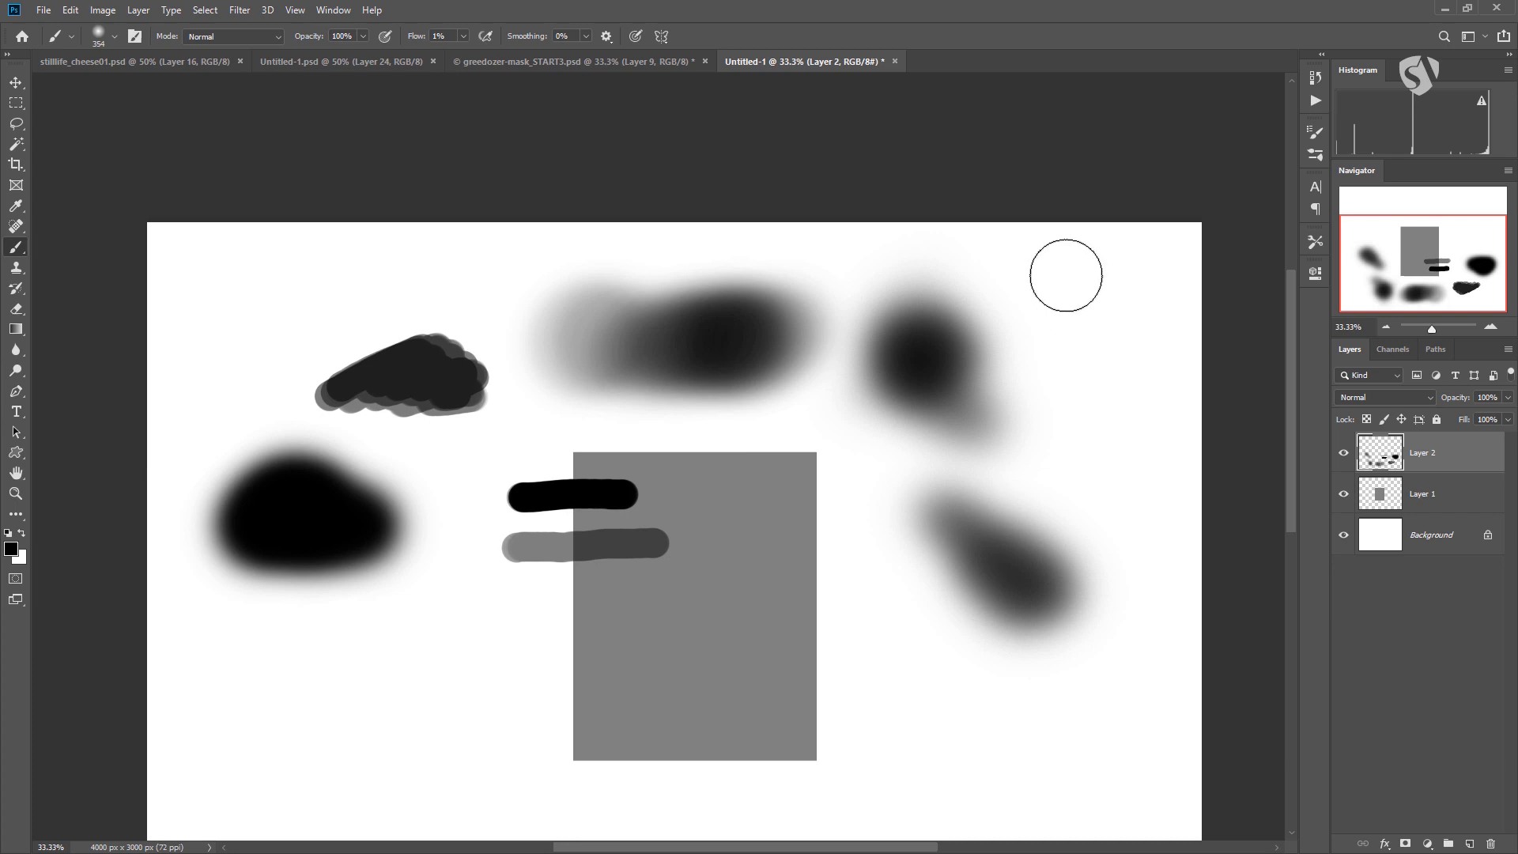
{"action": "mouse_move", "coordinate": [1079, 345]}
{"action": "left_mouse_down"}
{"action": "mouse_move", "coordinate": [1092, 290]}
{"action": "mouse_move", "coordinate": [1057, 304]}
{"action": "mouse_move", "coordinate": [1084, 289]}
{"action": "mouse_move", "coordinate": [1050, 288]}
{"action": "mouse_move", "coordinate": [1042, 271]}
{"action": "mouse_move", "coordinate": [1005, 297]}
{"action": "mouse_move", "coordinate": [1077, 311]}
{"action": "mouse_move", "coordinate": [1068, 351]}
{"action": "mouse_move", "coordinate": [959, 329]}
{"action": "left_mouse_up"}
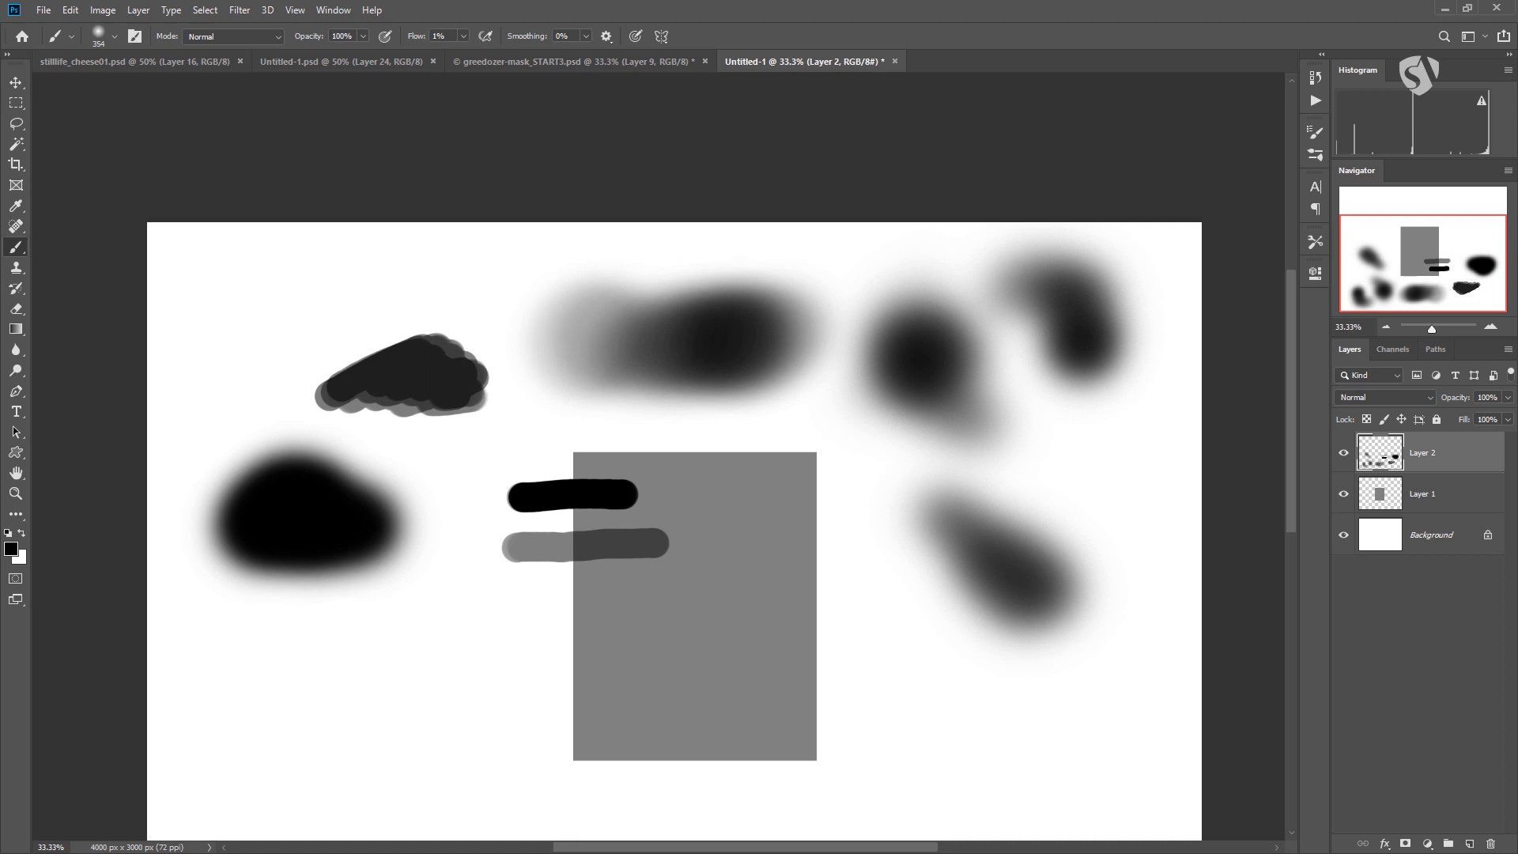
Paint crossing faint strokes below the soft black blob with a 105 px brush at 100% hardness and 1% flow.
{"action": "right_click", "coordinate": [586, 383]}
{"action": "left_click_drag", "start_coordinate": [649, 455], "coordinate": [701, 419]}
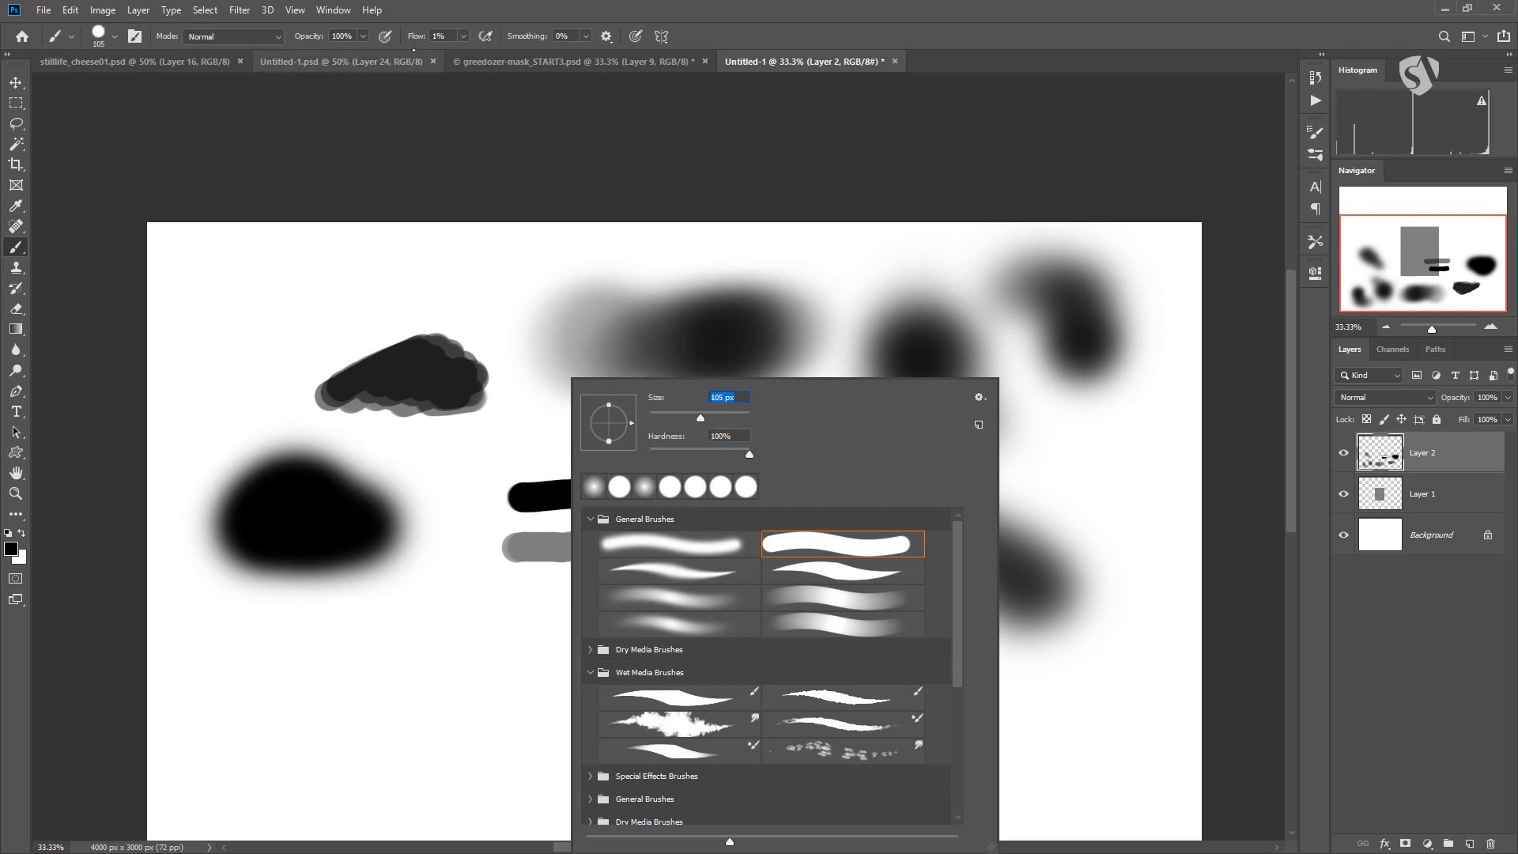
{"action": "left_click", "coordinate": [464, 36]}
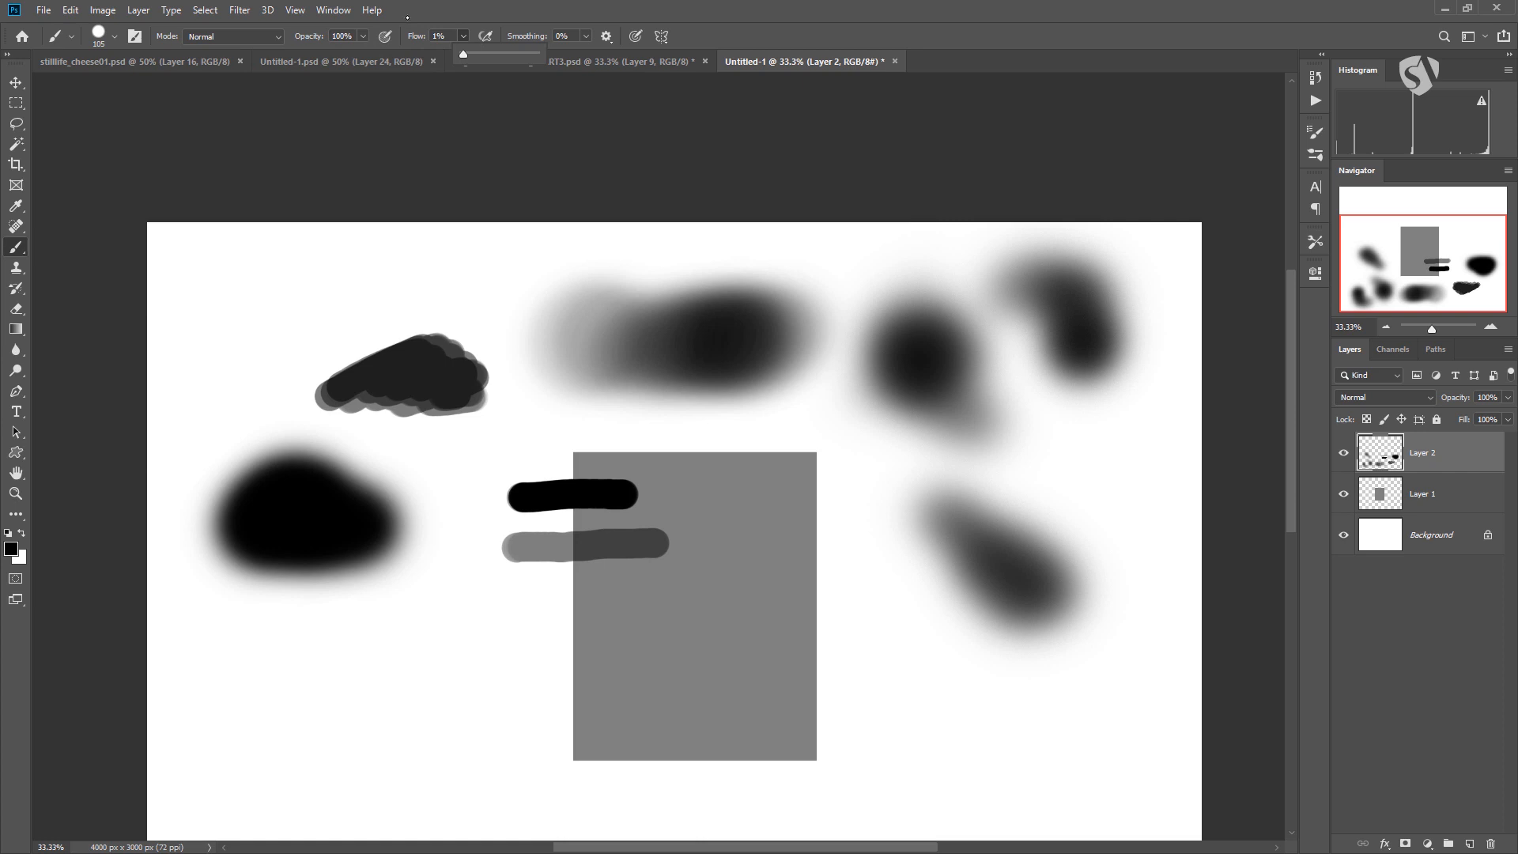
{"action": "mouse_move", "coordinate": [473, 644]}
{"action": "left_mouse_down"}
{"action": "mouse_move", "coordinate": [315, 663]}
{"action": "mouse_move", "coordinate": [400, 717]}
{"action": "mouse_move", "coordinate": [389, 585]}
{"action": "left_mouse_up"}
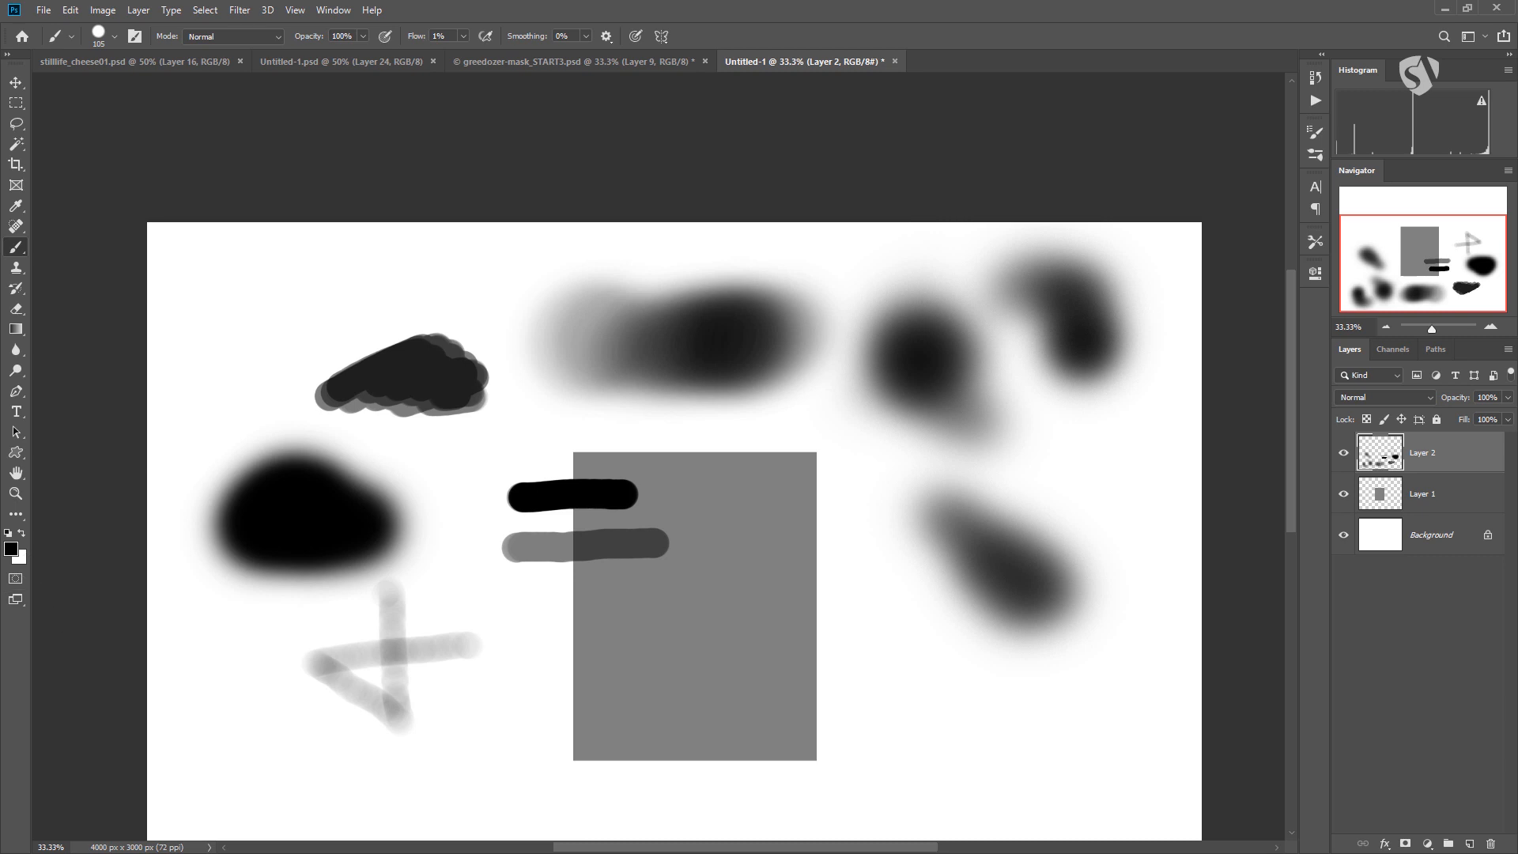
Set the flow to 9%, enable pen pressure for opacity, and paint faint strokes above the hard-edged dark patch.
{"action": "left_click", "coordinate": [463, 36]}
{"action": "left_click_drag", "start_coordinate": [466, 54], "coordinate": [468, 54]}
{"action": "left_click", "coordinate": [363, 36]}
{"action": "left_click", "coordinate": [422, 23]}
{"action": "left_click", "coordinate": [364, 36]}
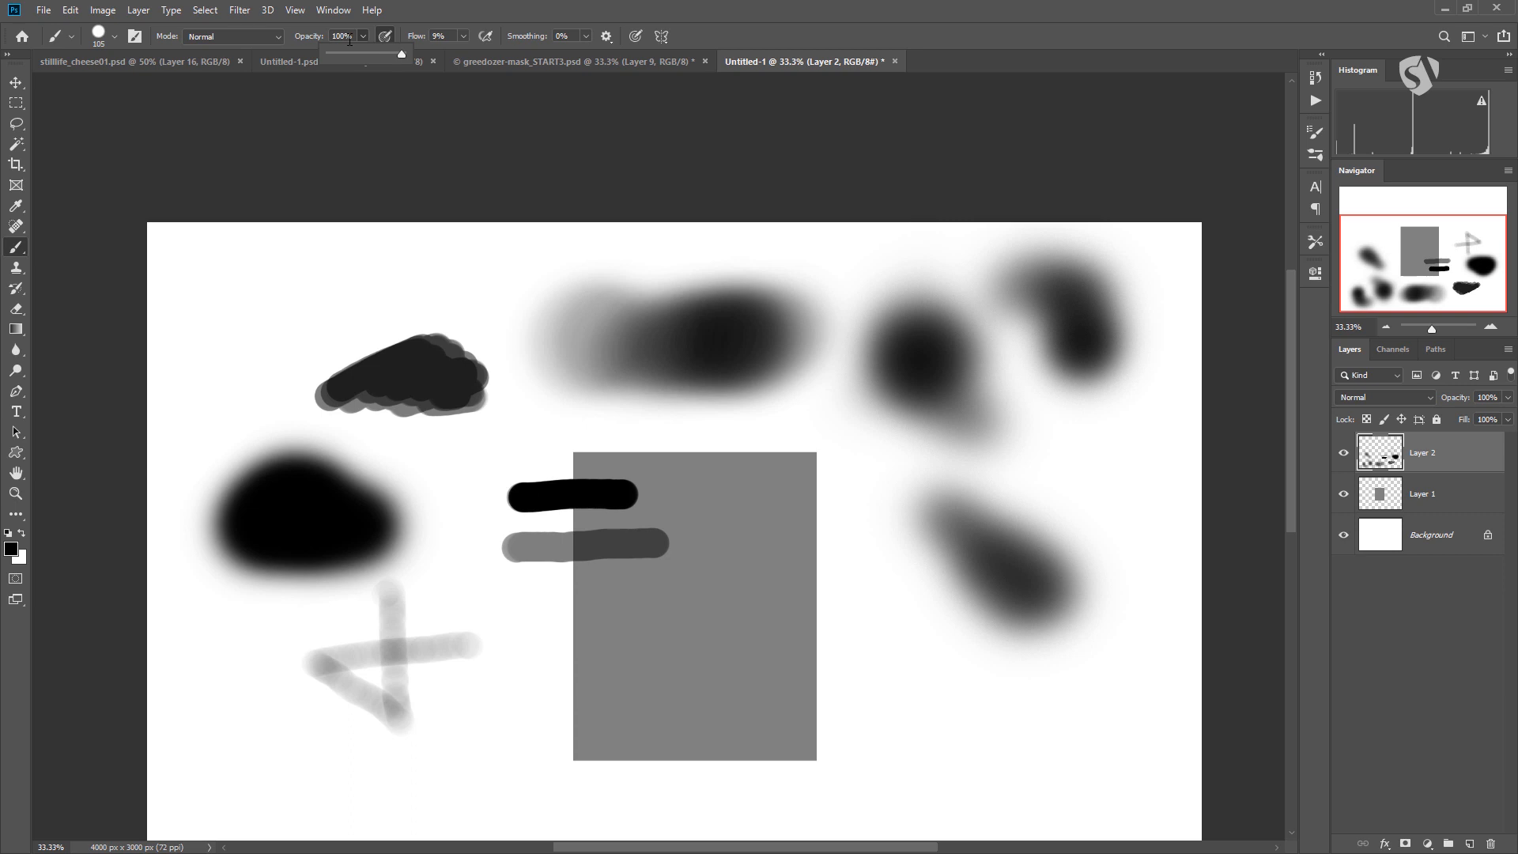
{"action": "mouse_move", "coordinate": [234, 325]}
{"action": "left_mouse_down"}
{"action": "mouse_move", "coordinate": [274, 303]}
{"action": "mouse_move", "coordinate": [339, 308]}
{"action": "mouse_move", "coordinate": [379, 333]}
{"action": "mouse_move", "coordinate": [346, 319]}
{"action": "mouse_move", "coordinate": [427, 304]}
{"action": "left_mouse_up"}
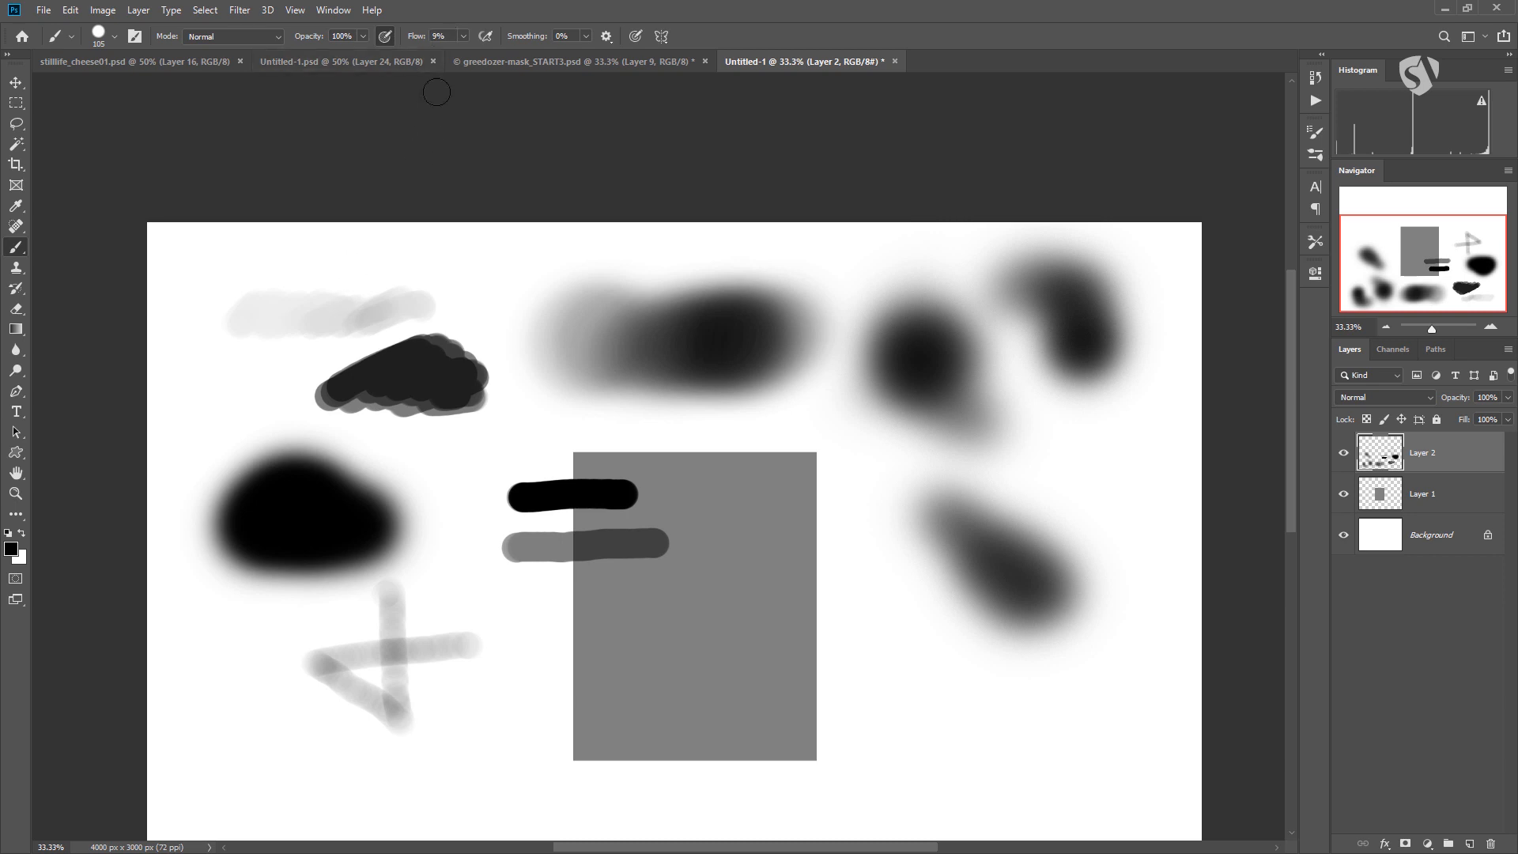
Set the flow to 100% and paint overlapping pressure-sensitive strokes to the lower right of the rectangle.
{"action": "left_click", "coordinate": [463, 35]}
{"action": "left_click_drag", "start_coordinate": [462, 54], "coordinate": [530, 53]}
{"action": "mouse_move", "coordinate": [873, 715]}
{"action": "left_mouse_down"}
{"action": "mouse_move", "coordinate": [909, 699]}
{"action": "mouse_move", "coordinate": [944, 715]}
{"action": "mouse_move", "coordinate": [918, 727]}
{"action": "mouse_move", "coordinate": [1002, 715]}
{"action": "mouse_move", "coordinate": [924, 725]}
{"action": "mouse_move", "coordinate": [1007, 683]}
{"action": "mouse_move", "coordinate": [946, 698]}
{"action": "mouse_move", "coordinate": [983, 703]}
{"action": "mouse_move", "coordinate": [972, 720]}
{"action": "mouse_move", "coordinate": [1063, 710]}
{"action": "left_mouse_up"}
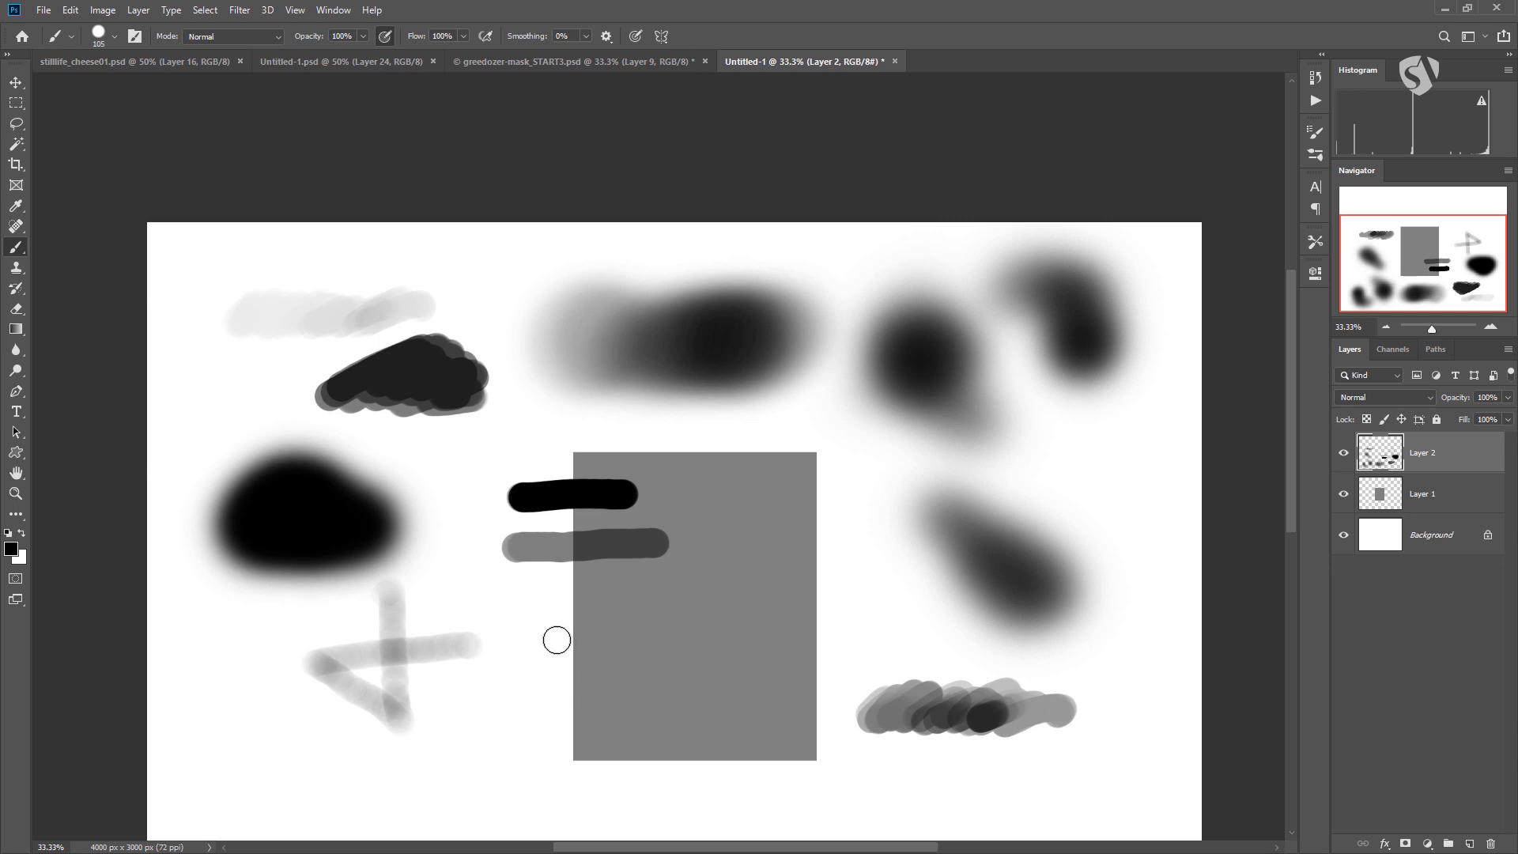
Hide Layer 2 and paint a black oval above and to the left of the rectangle on a new layer.
{"action": "left_click", "coordinate": [1344, 453]}
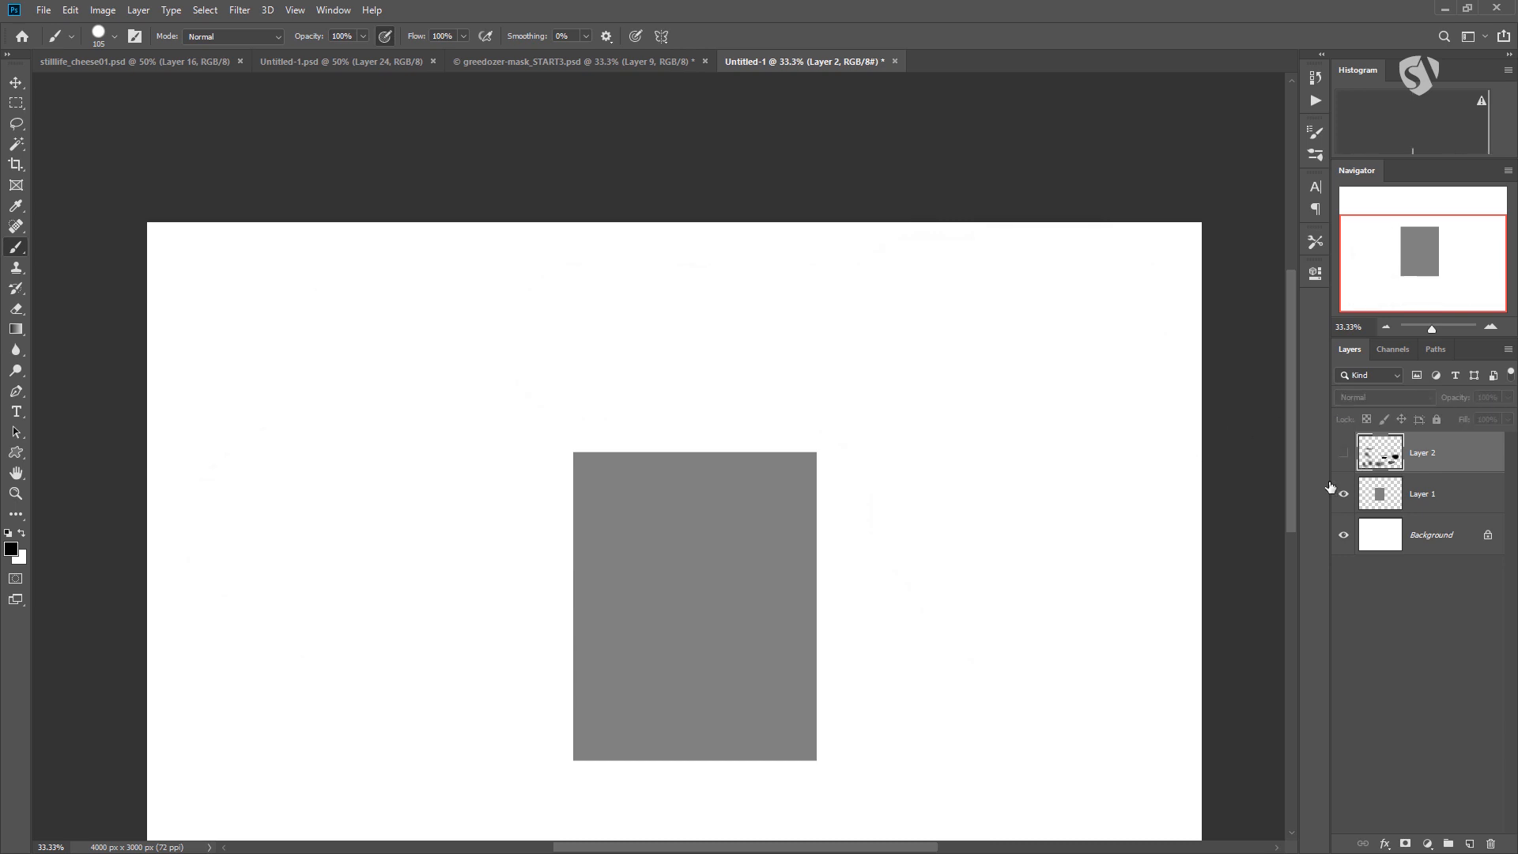
{"action": "left_click", "coordinate": [1469, 843]}
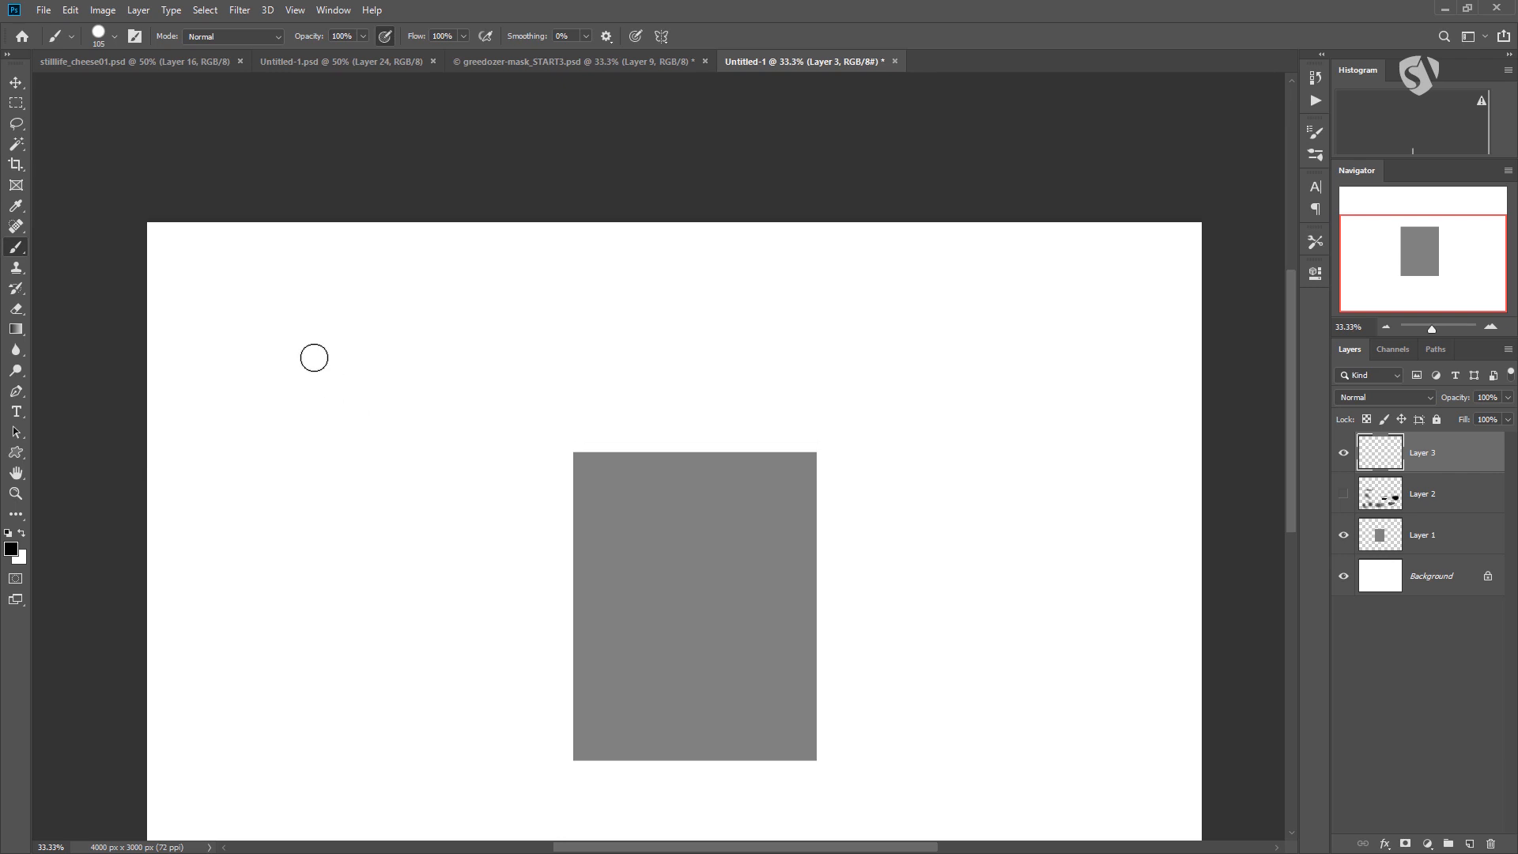
{"action": "mouse_move", "coordinate": [304, 396]}
{"action": "left_mouse_down"}
{"action": "mouse_move", "coordinate": [322, 346]}
{"action": "mouse_move", "coordinate": [329, 388]}
{"action": "mouse_move", "coordinate": [363, 374]}
{"action": "mouse_move", "coordinate": [326, 350]}
{"action": "mouse_move", "coordinate": [340, 348]}
{"action": "mouse_move", "coordinate": [319, 398]}
{"action": "mouse_move", "coordinate": [334, 351]}
{"action": "mouse_move", "coordinate": [328, 379]}
{"action": "left_mouse_up"}
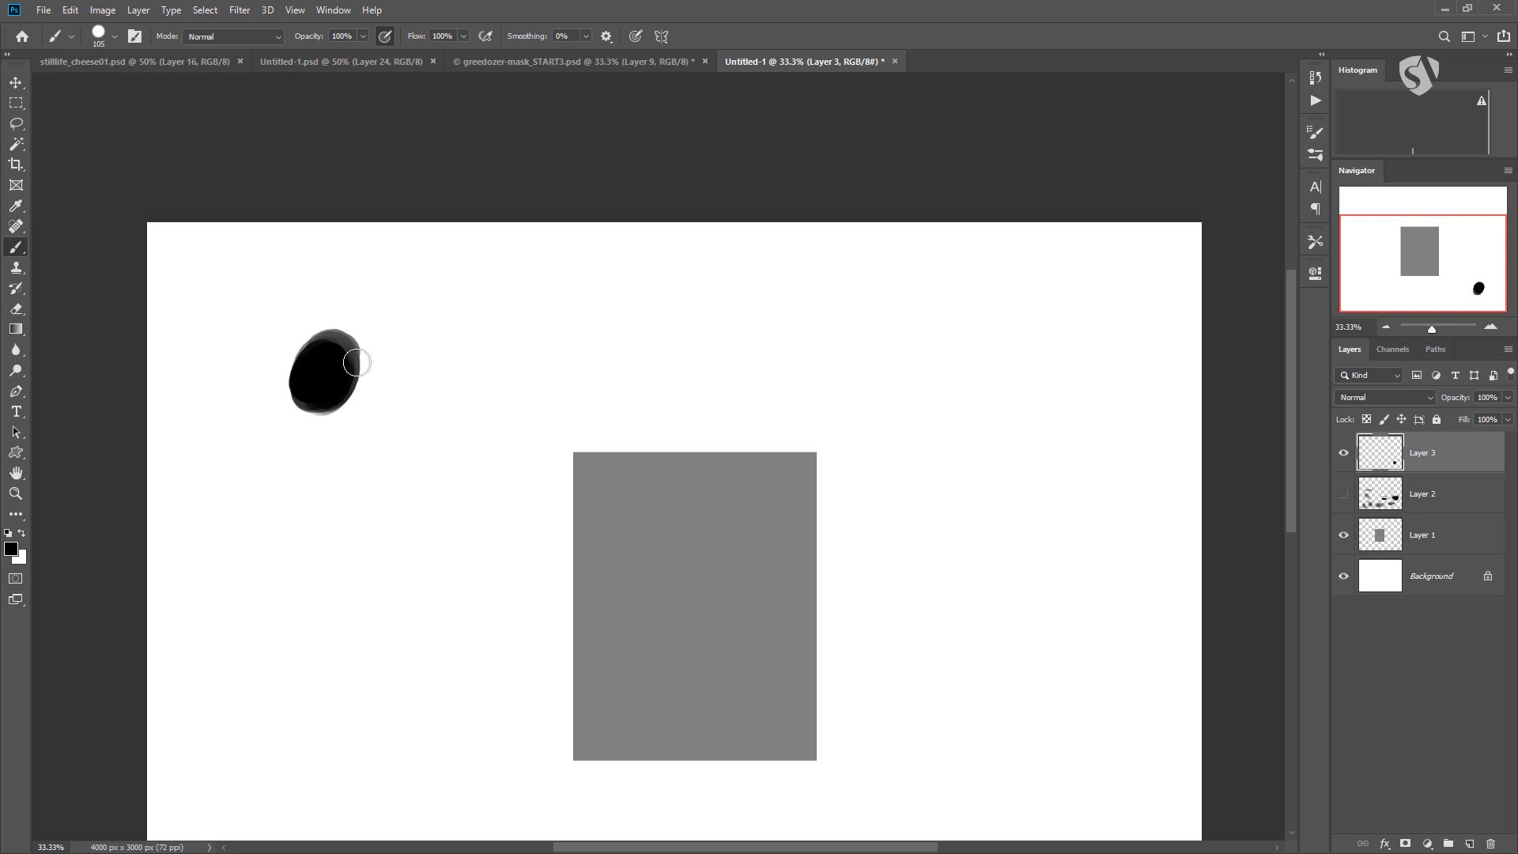
Paint a solid black oval to the right of the first one, with pen pressure for opacity turned off.
{"action": "mouse_move", "coordinate": [451, 358]}
{"action": "left_mouse_down"}
{"action": "mouse_move", "coordinate": [431, 395]}
{"action": "mouse_move", "coordinate": [474, 340]}
{"action": "left_mouse_up"}
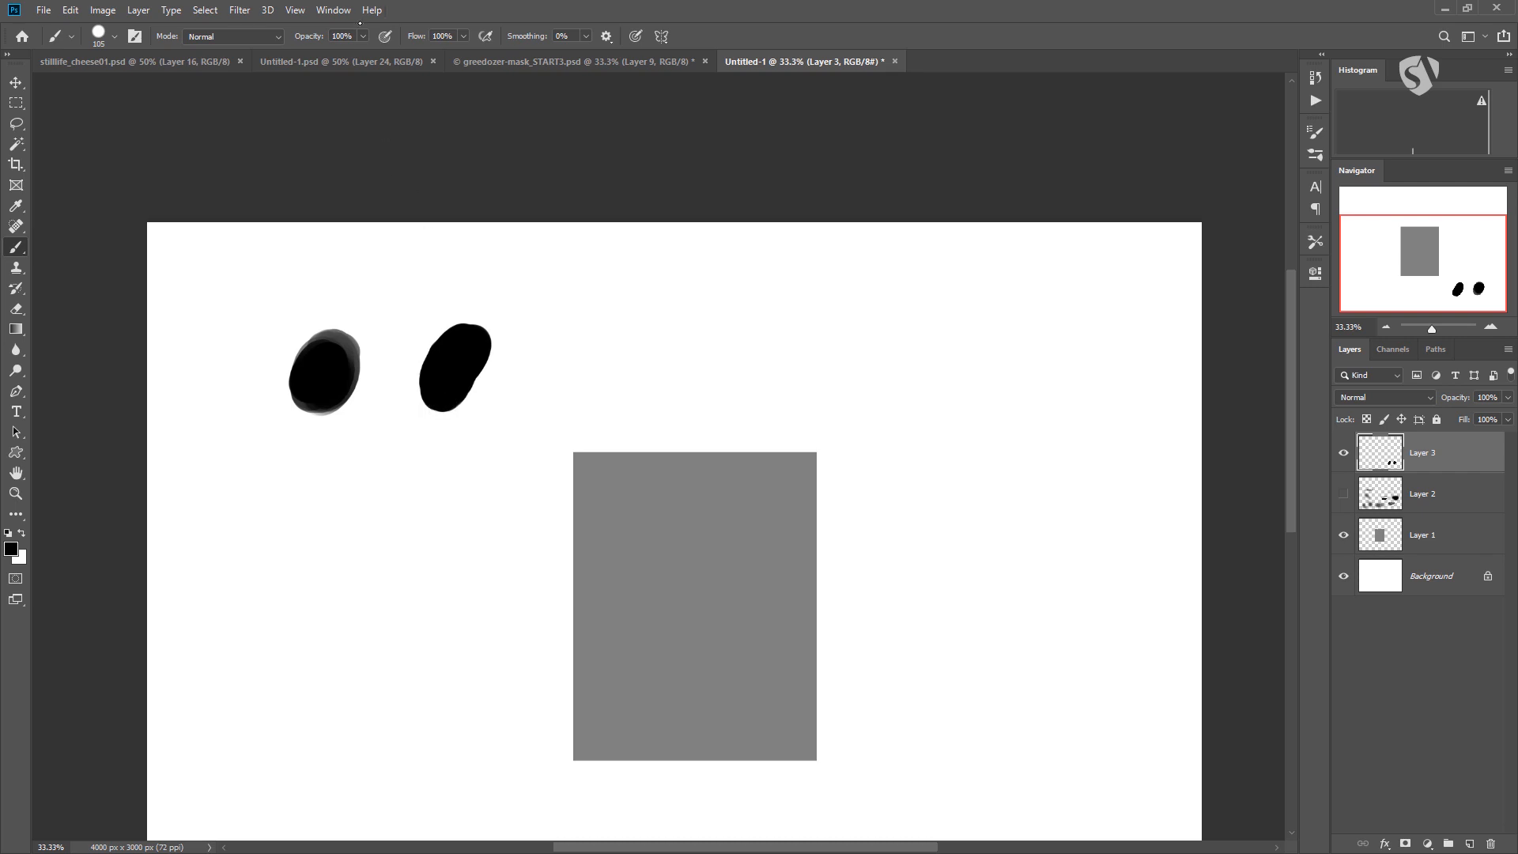
{"action": "left_click", "coordinate": [385, 37]}
Open the brush settings and toggle the Transfer option off and on to compare the stroke preview.
{"action": "left_click", "coordinate": [1315, 132]}
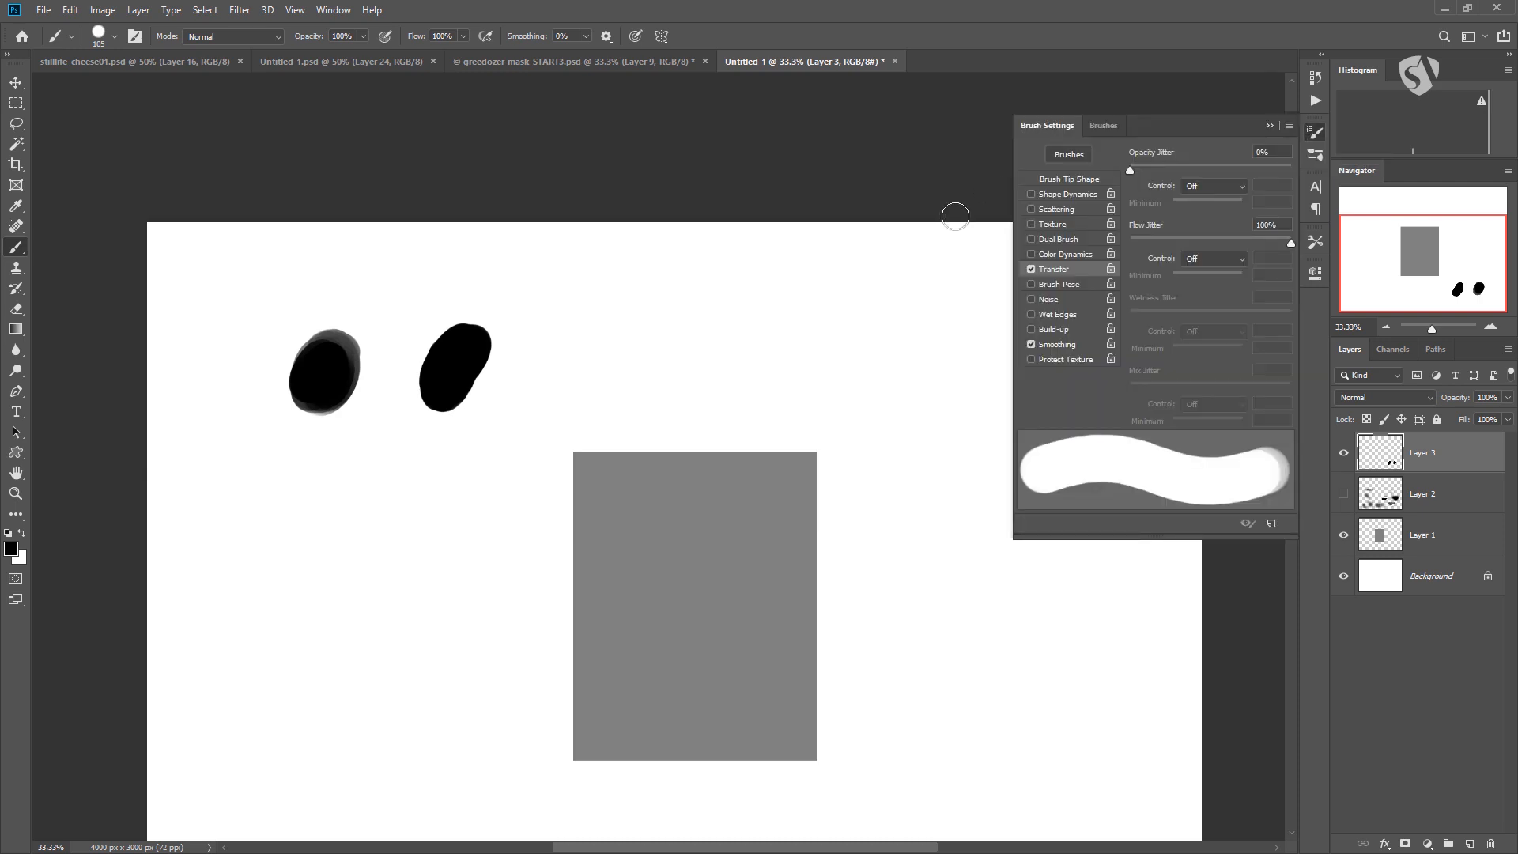
{"action": "left_click", "coordinate": [1030, 269]}
{"action": "left_click", "coordinate": [1030, 270]}
{"action": "left_click", "coordinate": [1030, 270]}
{"action": "left_click", "coordinate": [1030, 270]}
{"action": "left_click", "coordinate": [1030, 269]}
{"action": "left_click", "coordinate": [1030, 270]}
Set the opacity jitter to 100% and paint a zigzag stroke above the gray rectangle.
{"action": "left_click_drag", "start_coordinate": [1130, 170], "coordinate": [1271, 170]}
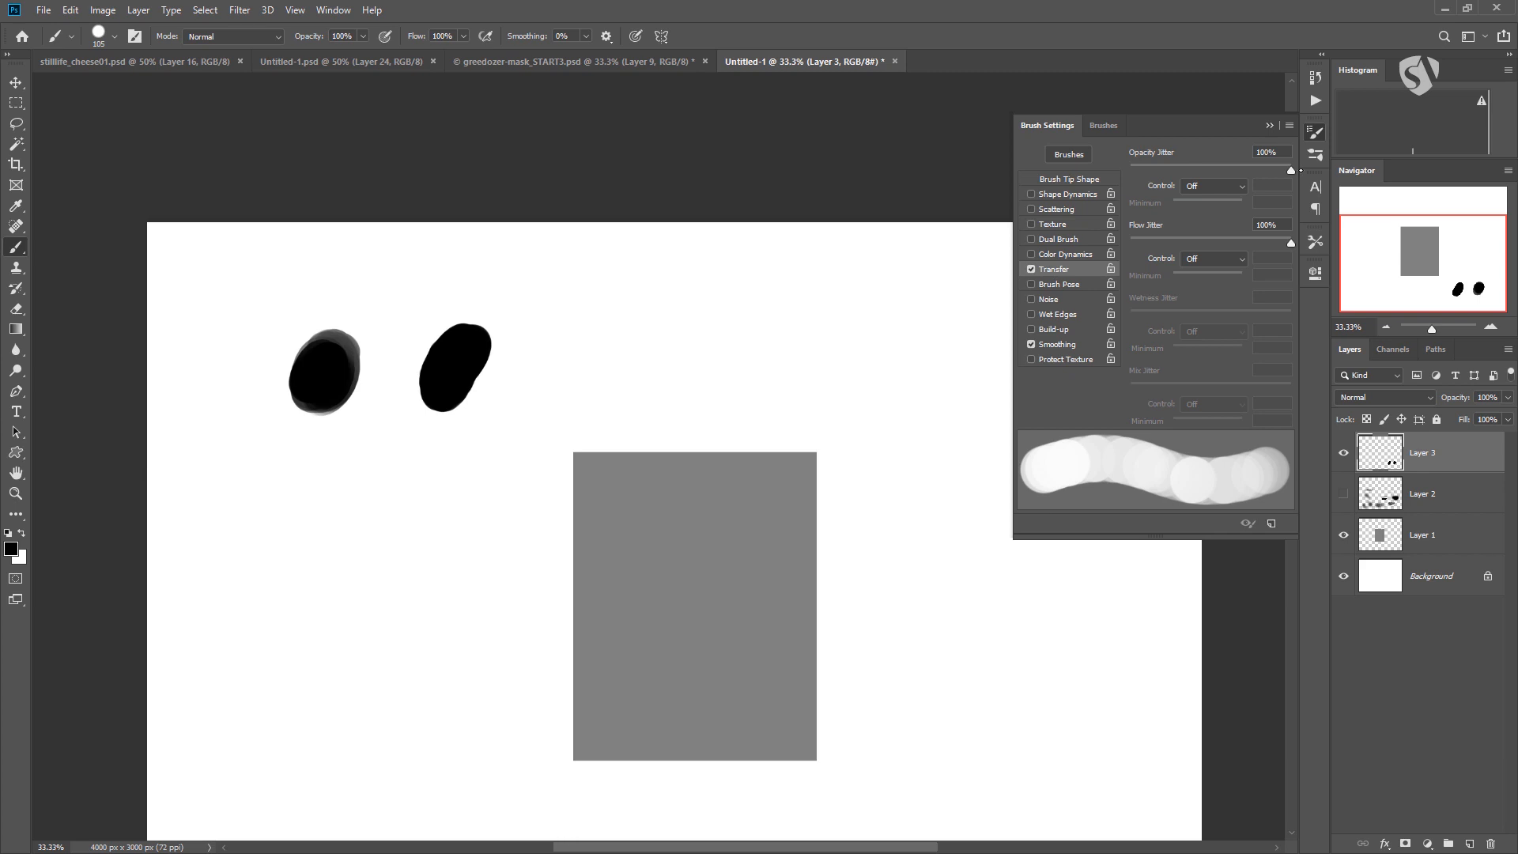
{"action": "mouse_move", "coordinate": [630, 371]}
{"action": "left_mouse_down"}
{"action": "mouse_move", "coordinate": [699, 345]}
{"action": "mouse_move", "coordinate": [782, 346]}
{"action": "mouse_move", "coordinate": [827, 400]}
{"action": "left_mouse_up"}
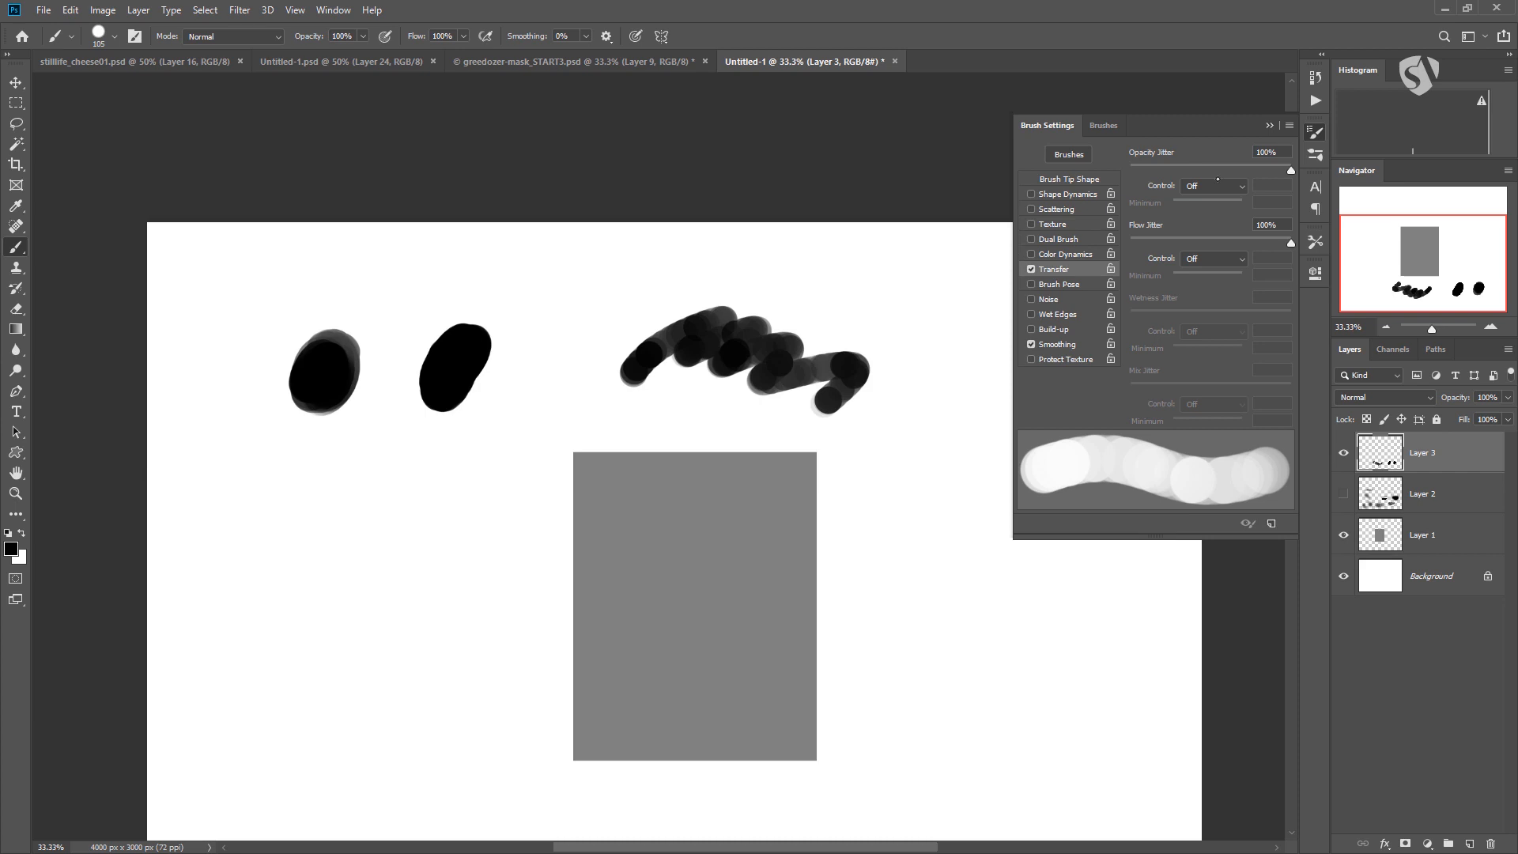
Set the opacity jitter to 0% with Pen Pressure as its control, and paint three strokes to the right of the rectangle.
{"action": "left_click_drag", "start_coordinate": [1084, 163], "coordinate": [1076, 179]}
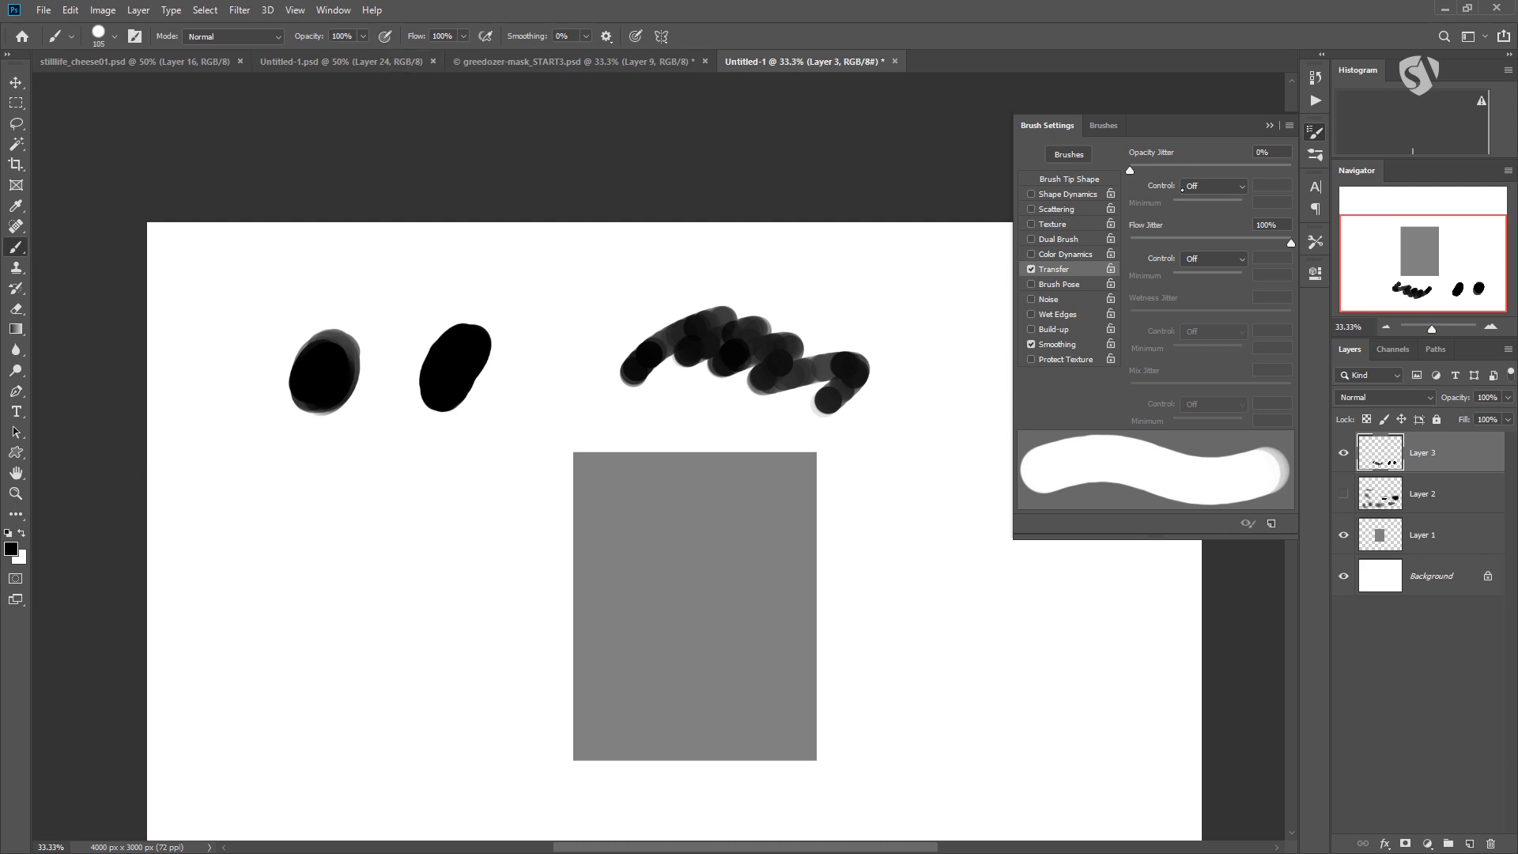
{"action": "left_click", "coordinate": [1200, 186]}
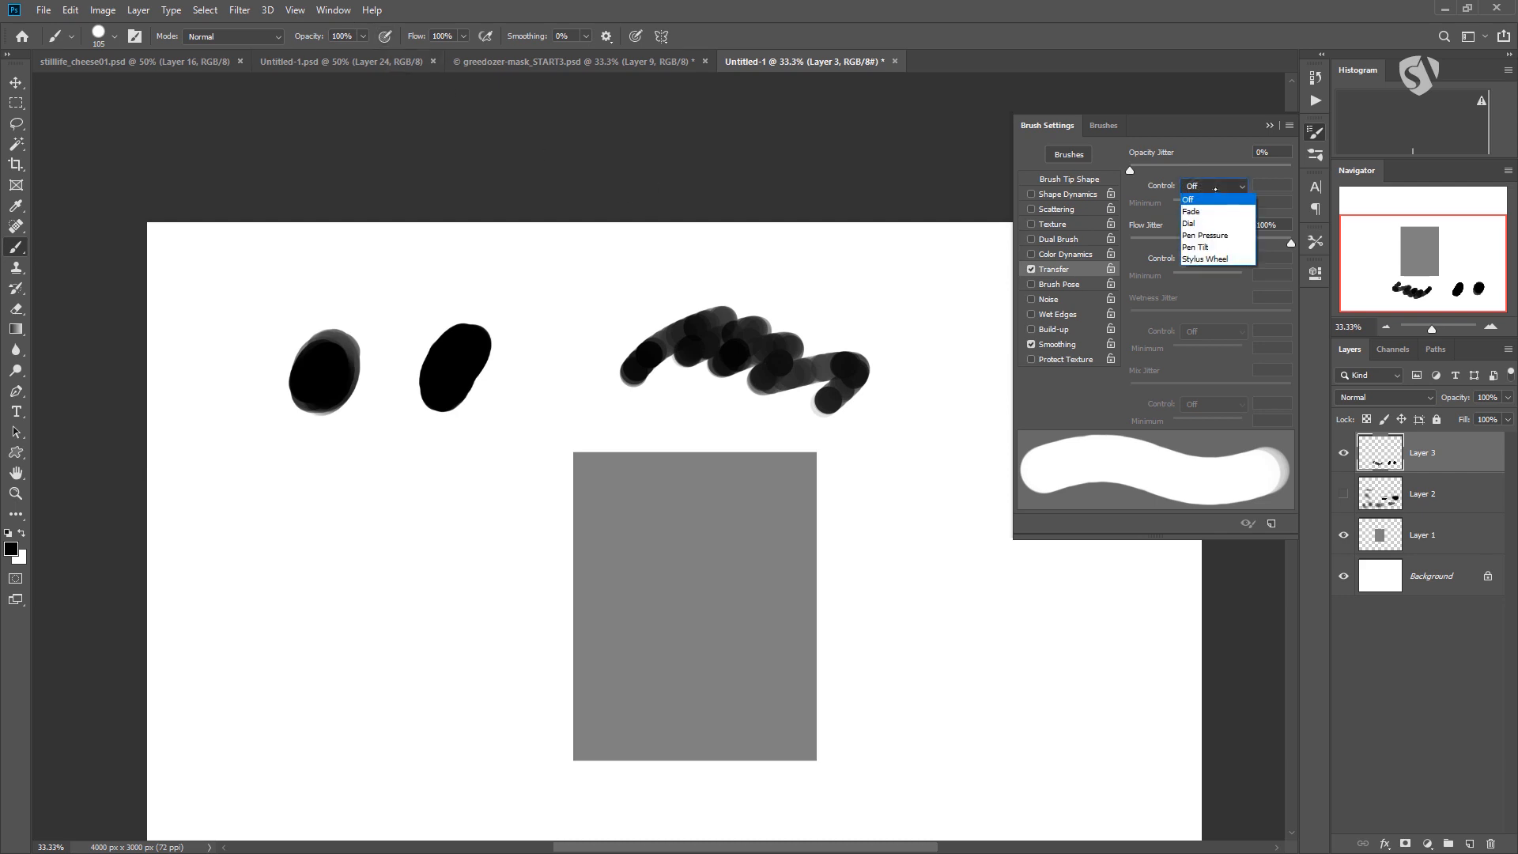
{"action": "left_click", "coordinate": [1214, 235]}
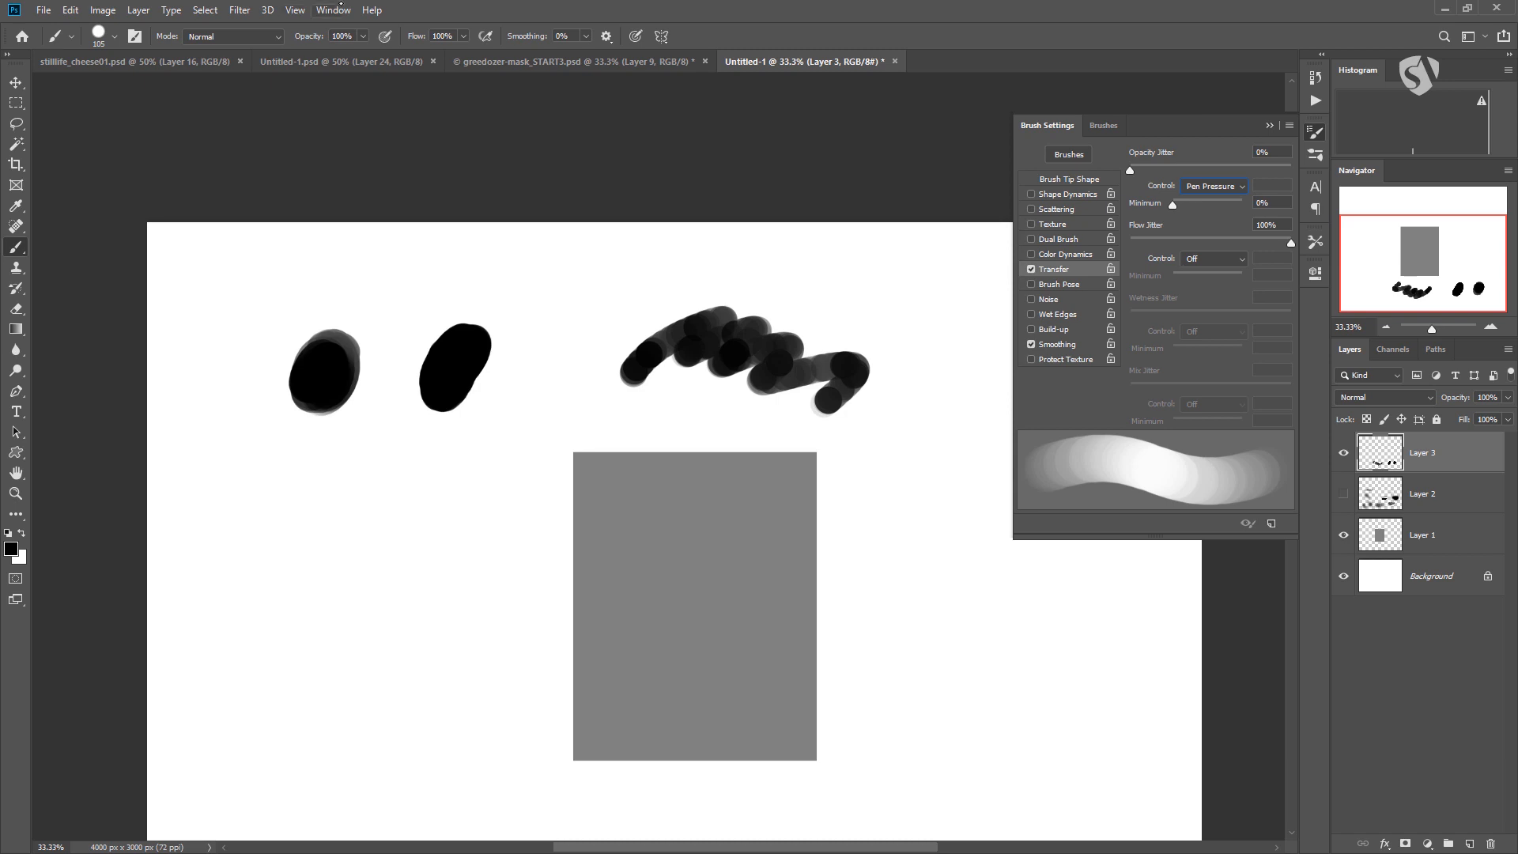
{"action": "mouse_move", "coordinate": [857, 543]}
{"action": "left_mouse_down"}
{"action": "mouse_move", "coordinate": [931, 435]}
{"action": "mouse_move", "coordinate": [955, 334]}
{"action": "left_mouse_up"}
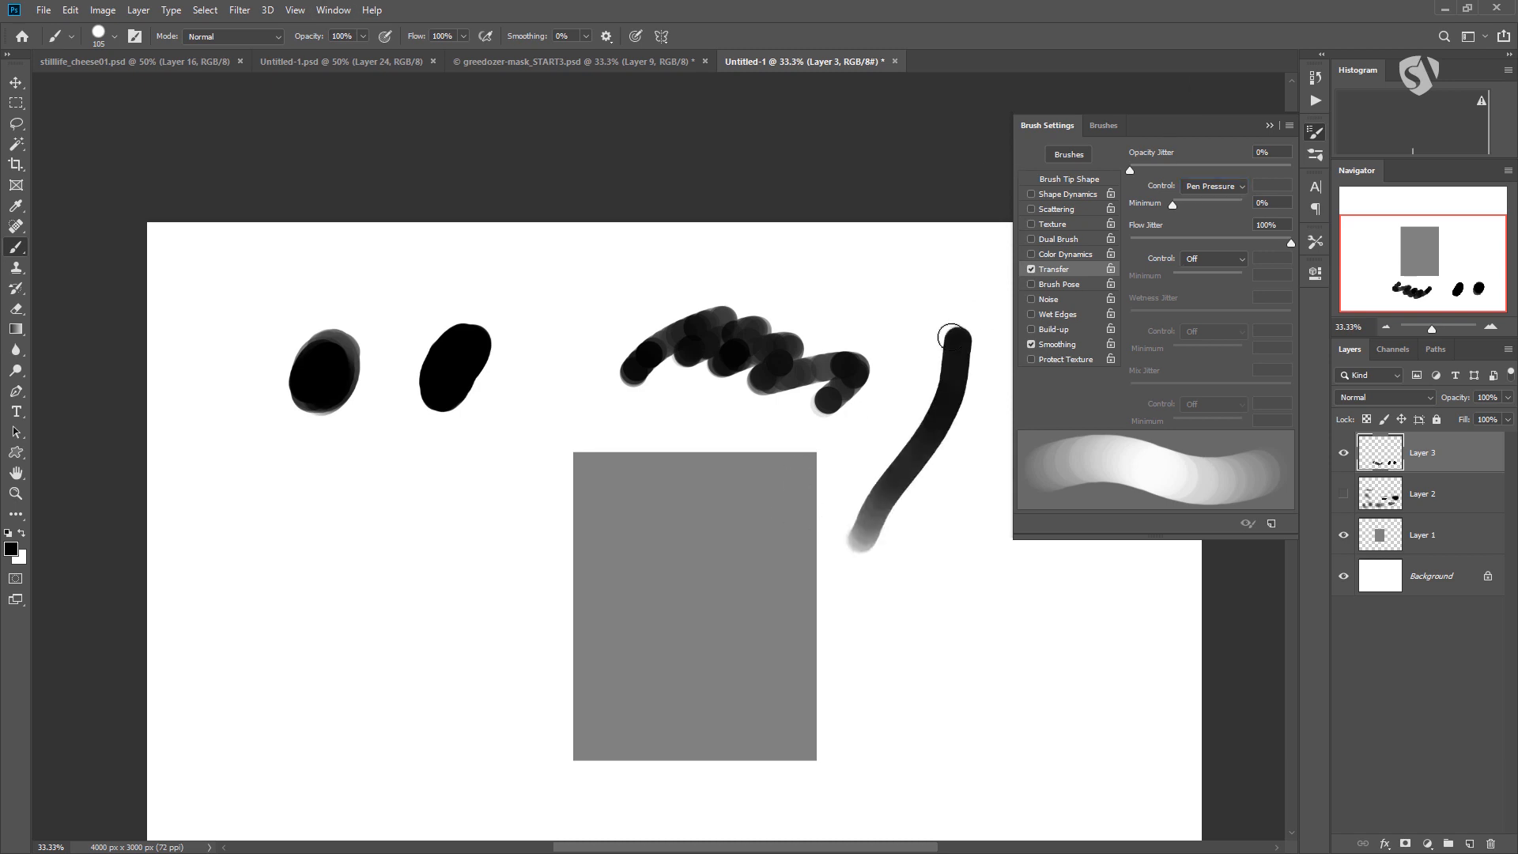
{"action": "left_click_drag", "start_coordinate": [860, 627], "coordinate": [945, 561]}
{"action": "left_click_drag", "start_coordinate": [917, 641], "coordinate": [1028, 591]}
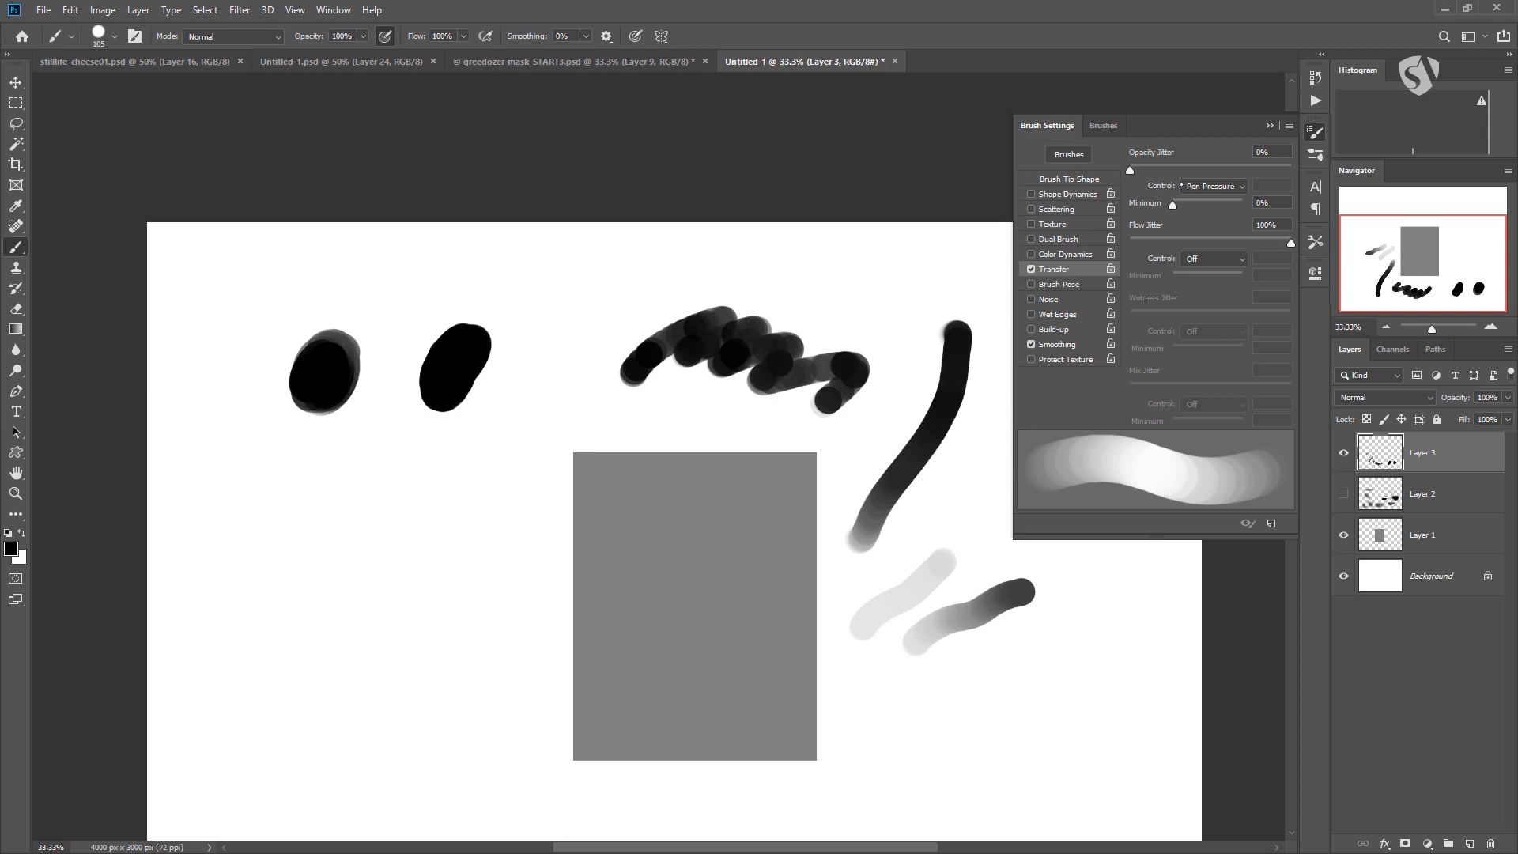
Paint three zigzag strokes of increasing pen pressure to the left of the rectangle.
{"action": "mouse_move", "coordinate": [323, 624]}
{"action": "left_mouse_down"}
{"action": "mouse_move", "coordinate": [431, 559]}
{"action": "mouse_move", "coordinate": [476, 568]}
{"action": "left_mouse_up"}
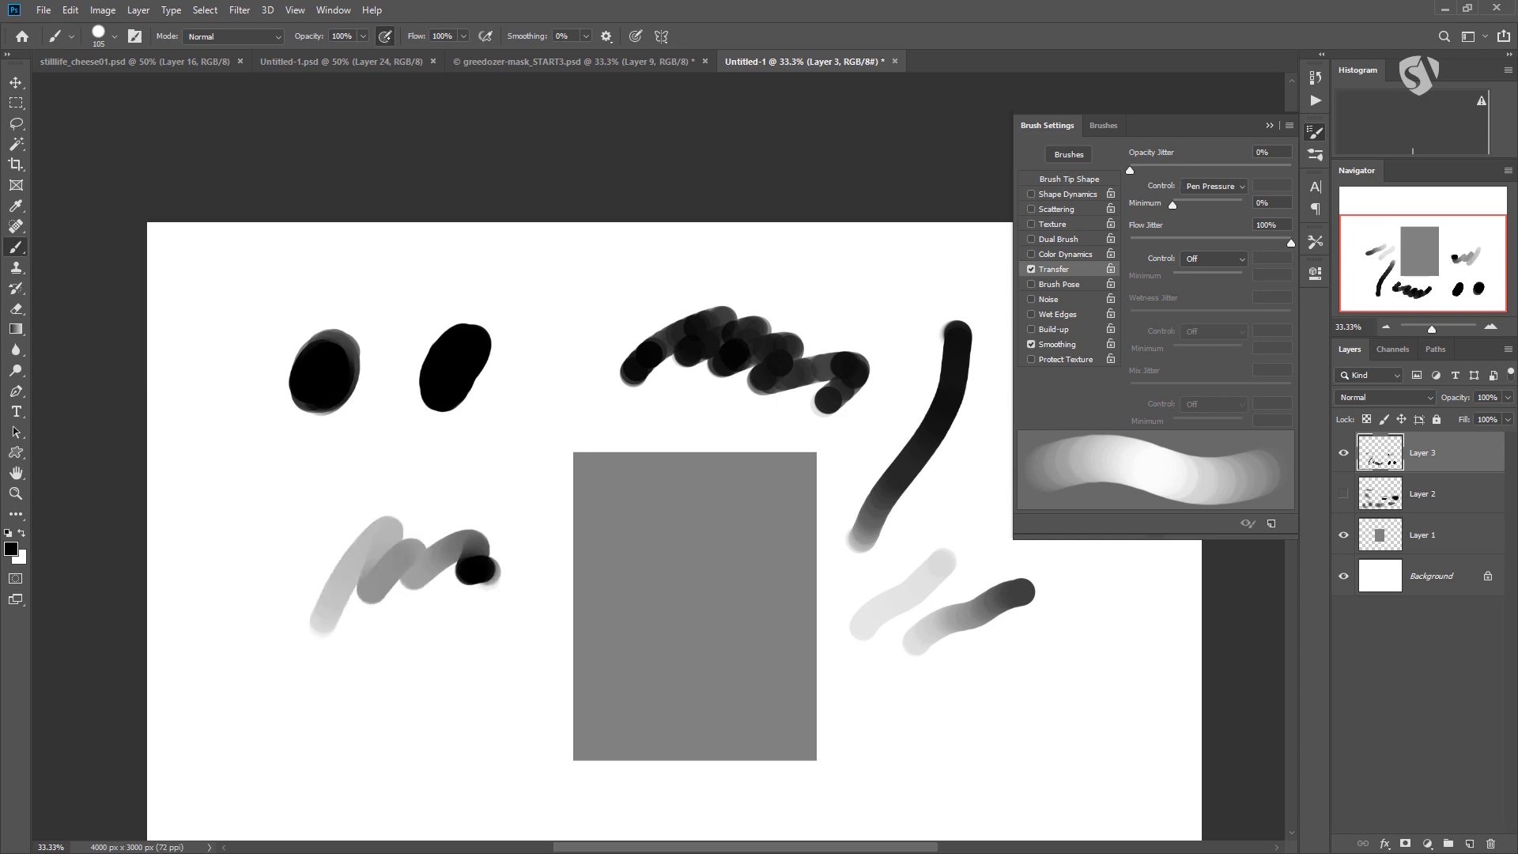
{"action": "left_click_drag", "start_coordinate": [336, 727], "coordinate": [494, 674]}
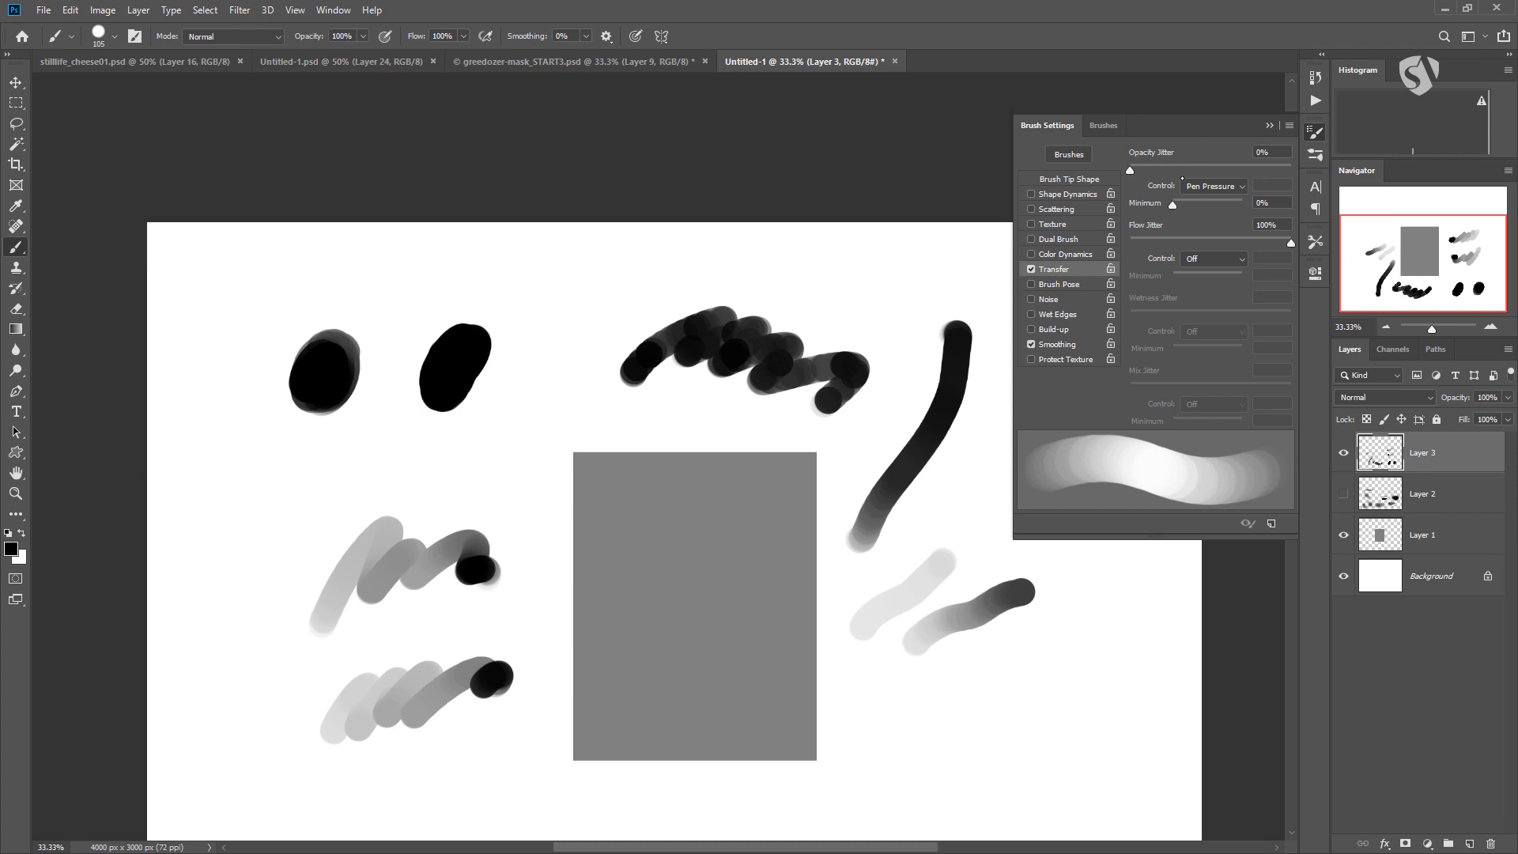
{"action": "left_click", "coordinate": [1205, 187]}
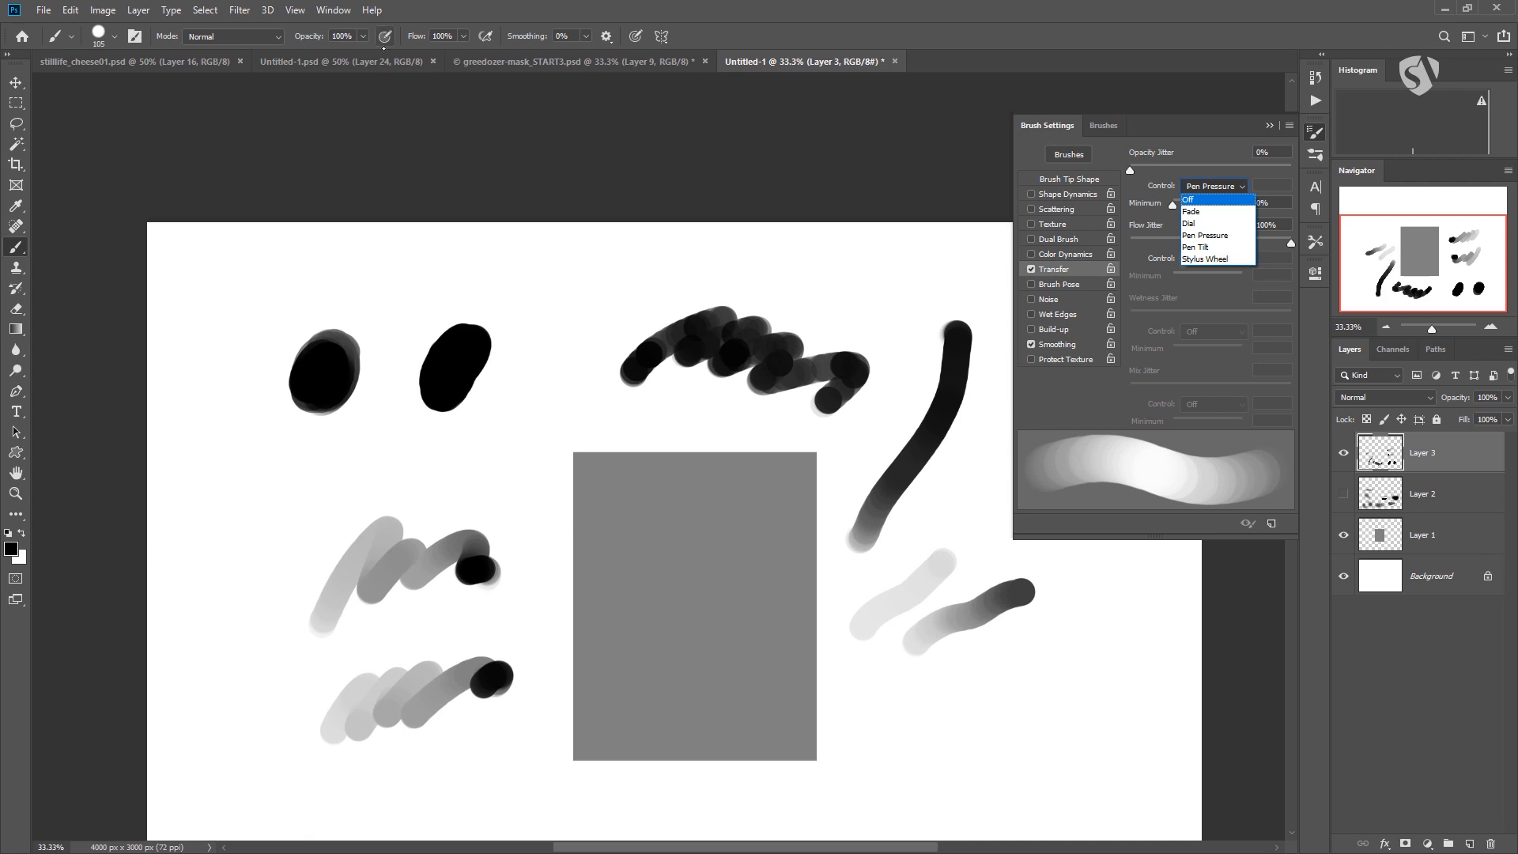
{"action": "left_click", "coordinate": [262, 499]}
{"action": "mouse_move", "coordinate": [281, 530]}
{"action": "left_mouse_down"}
{"action": "mouse_move", "coordinate": [434, 479]}
{"action": "mouse_move", "coordinate": [433, 498]}
{"action": "left_mouse_up"}
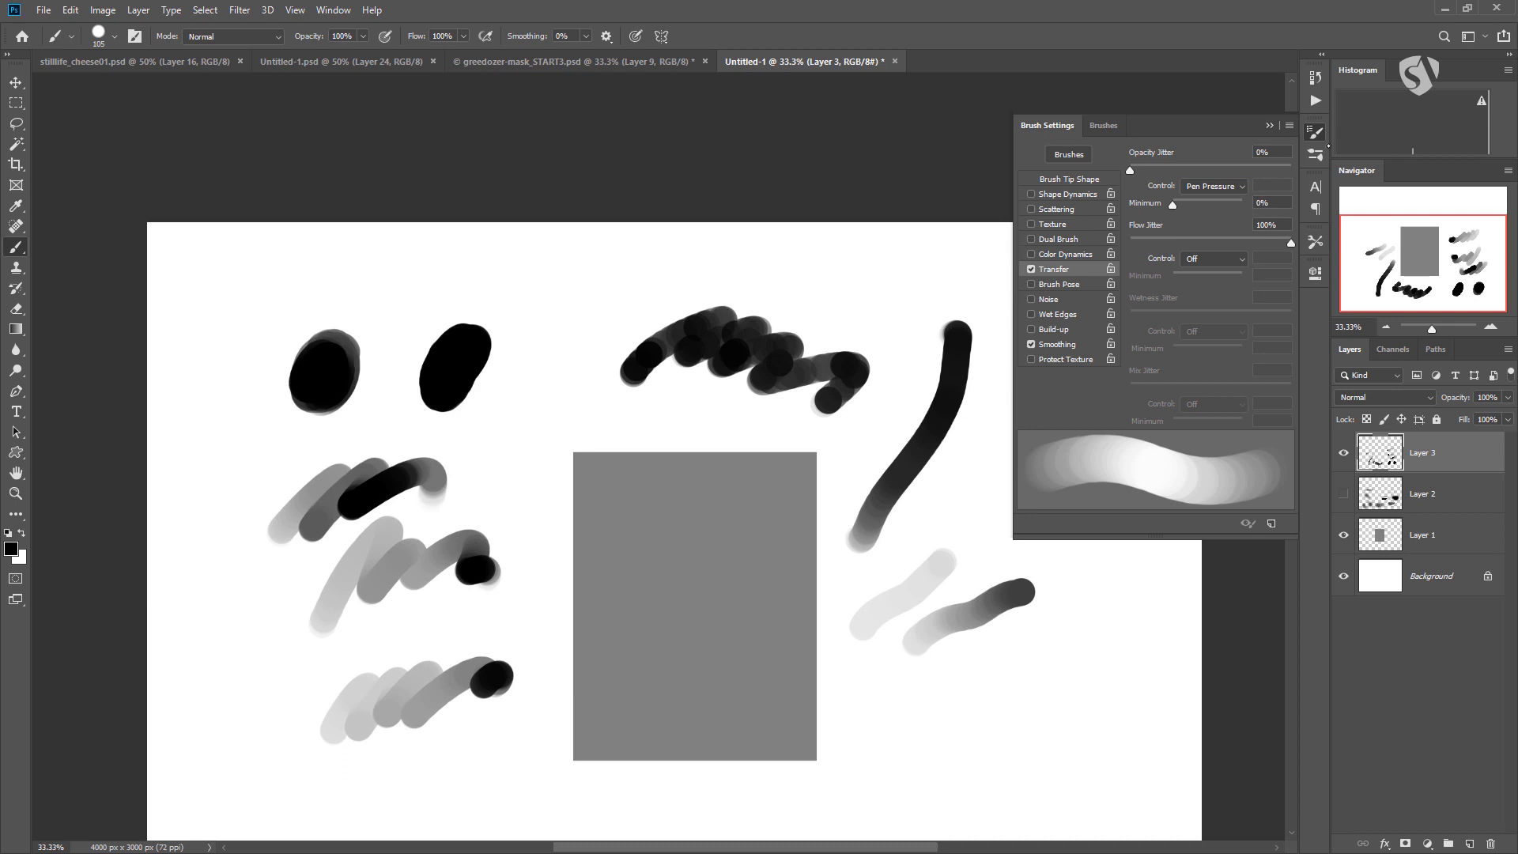
Set the opacity jitter control to Off and paint two solid black zigzags near the canvas's upper edge, leaving Transfer enabled.
{"action": "left_click", "coordinate": [1204, 188]}
{"action": "left_click", "coordinate": [1199, 200]}
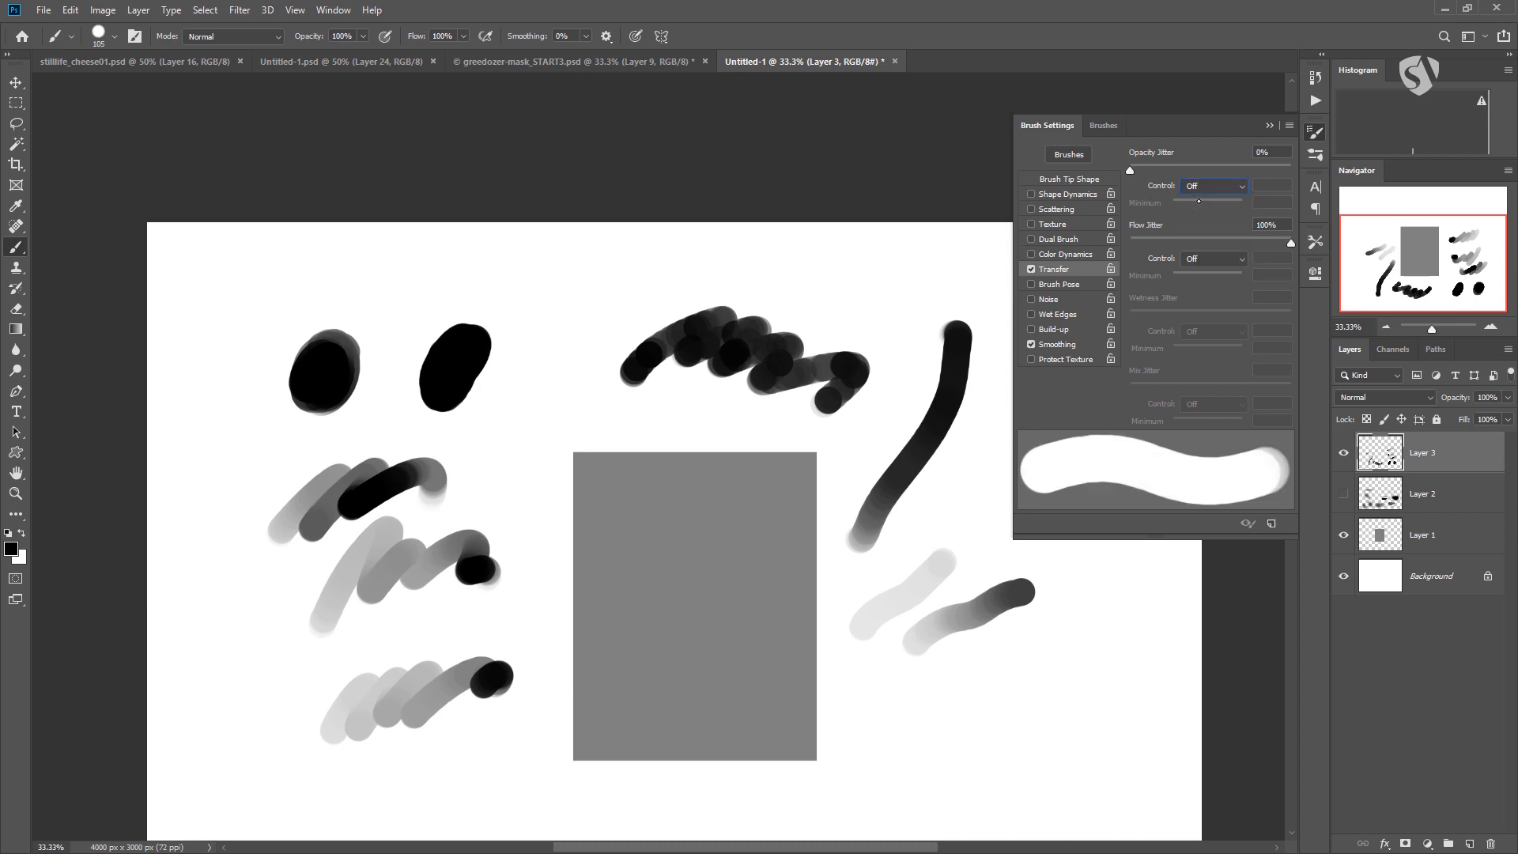
{"action": "mouse_move", "coordinate": [481, 310]}
{"action": "left_mouse_down"}
{"action": "mouse_move", "coordinate": [546, 285]}
{"action": "mouse_move", "coordinate": [716, 299]}
{"action": "left_mouse_up"}
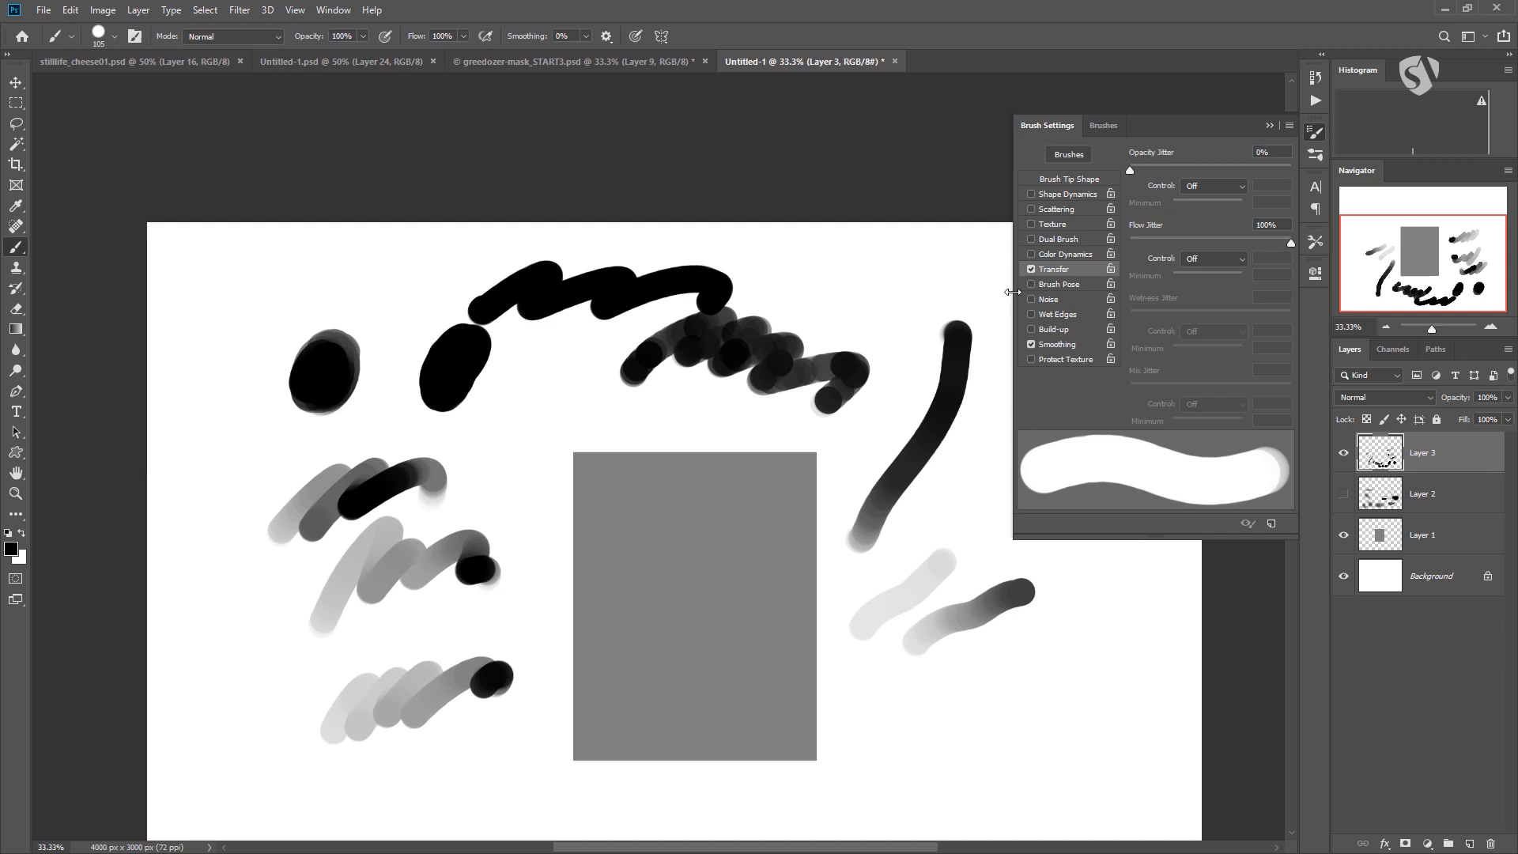
{"action": "left_click_drag", "start_coordinate": [826, 291], "coordinate": [980, 285]}
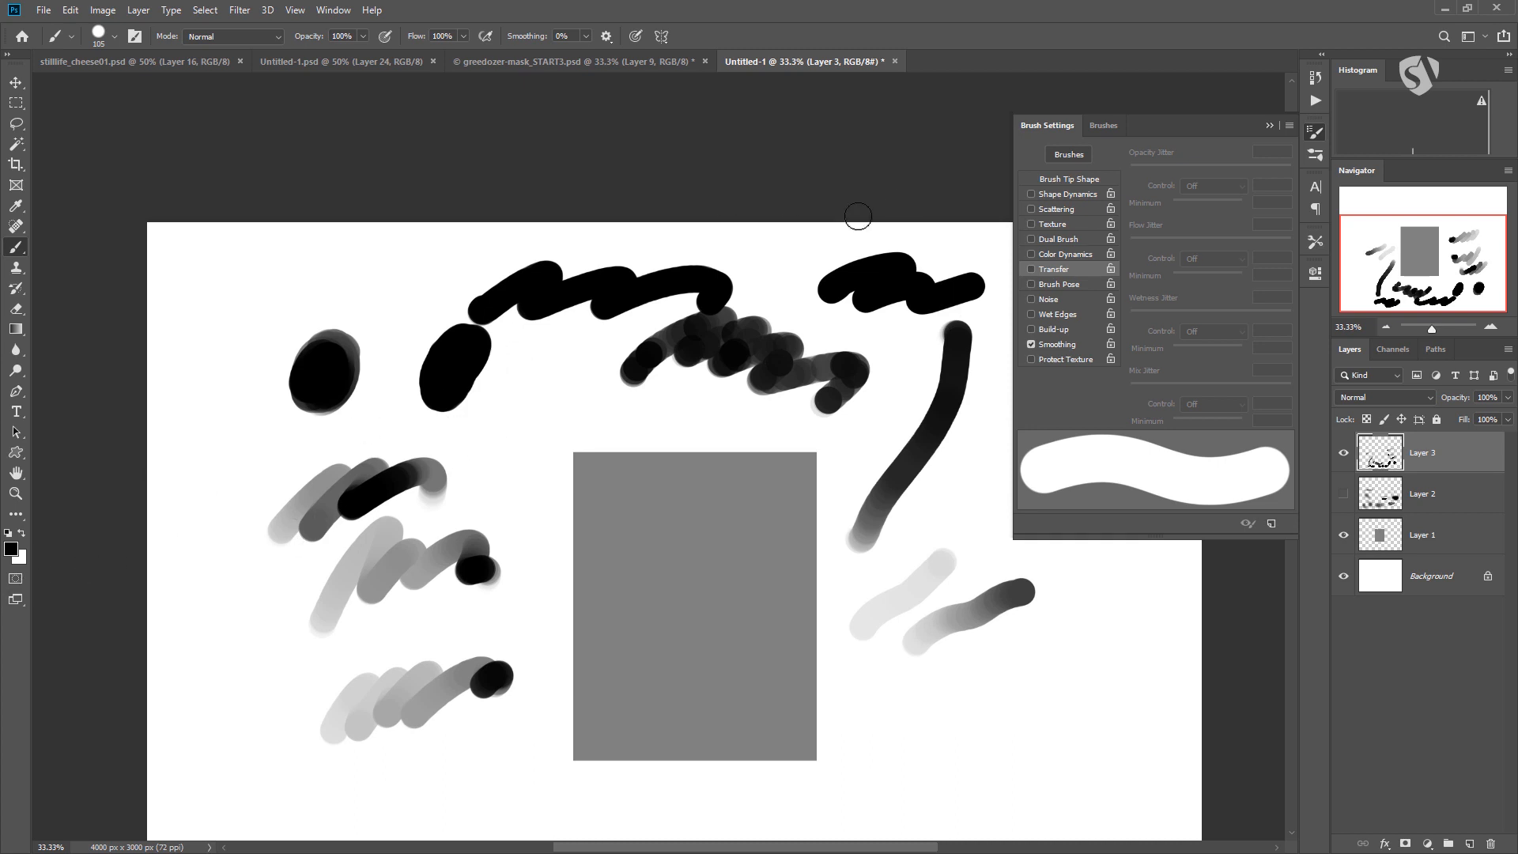
{"action": "left_click", "coordinate": [1032, 268]}
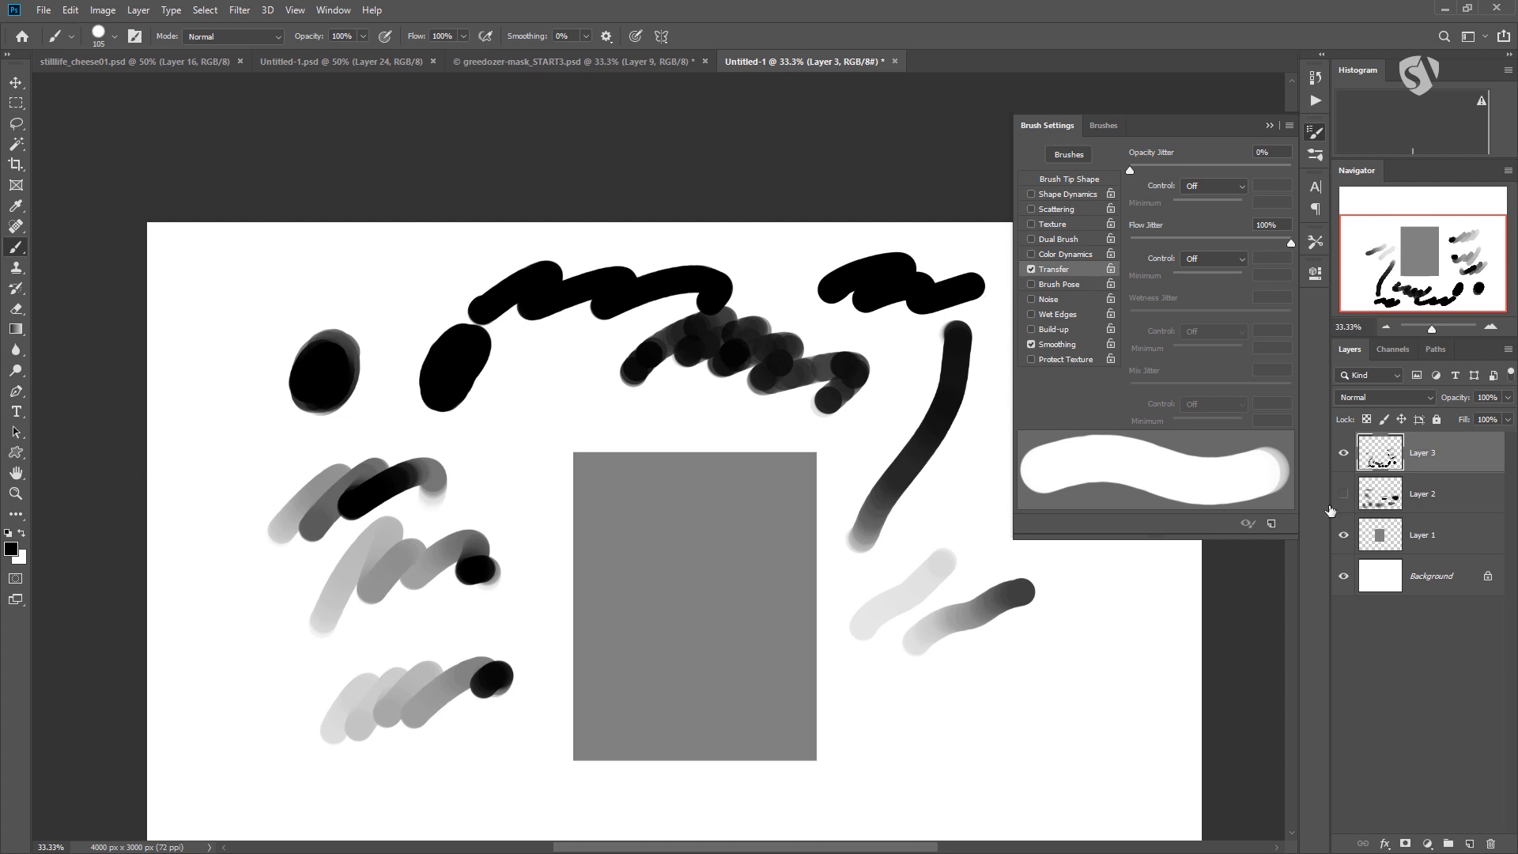
Hide Layer 3, add a new layer, and enable pen pressure for opacity.
{"action": "left_click", "coordinate": [1343, 452]}
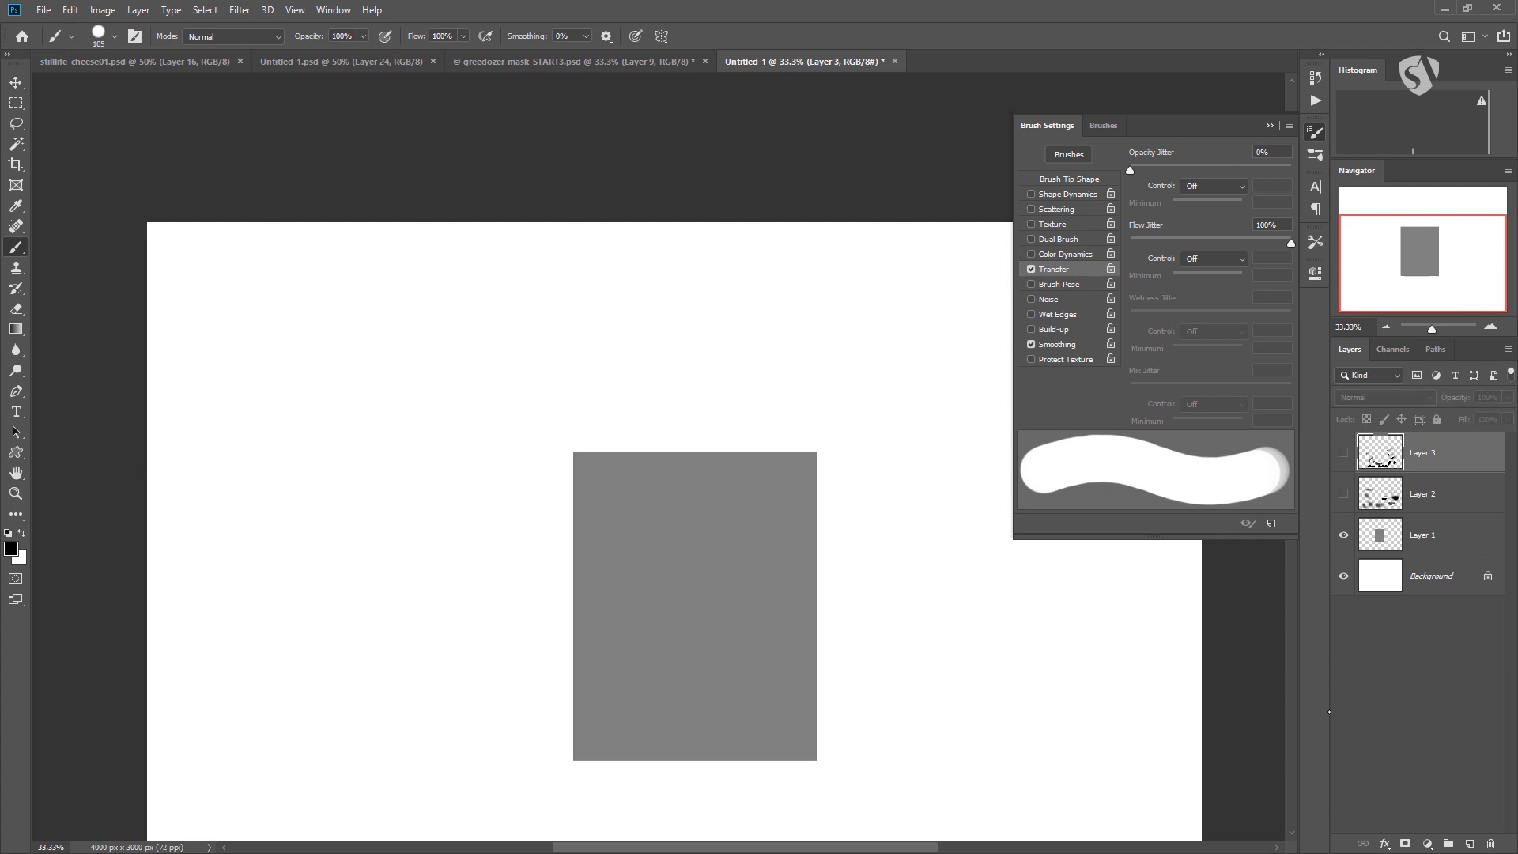
{"action": "left_click", "coordinate": [1469, 843]}
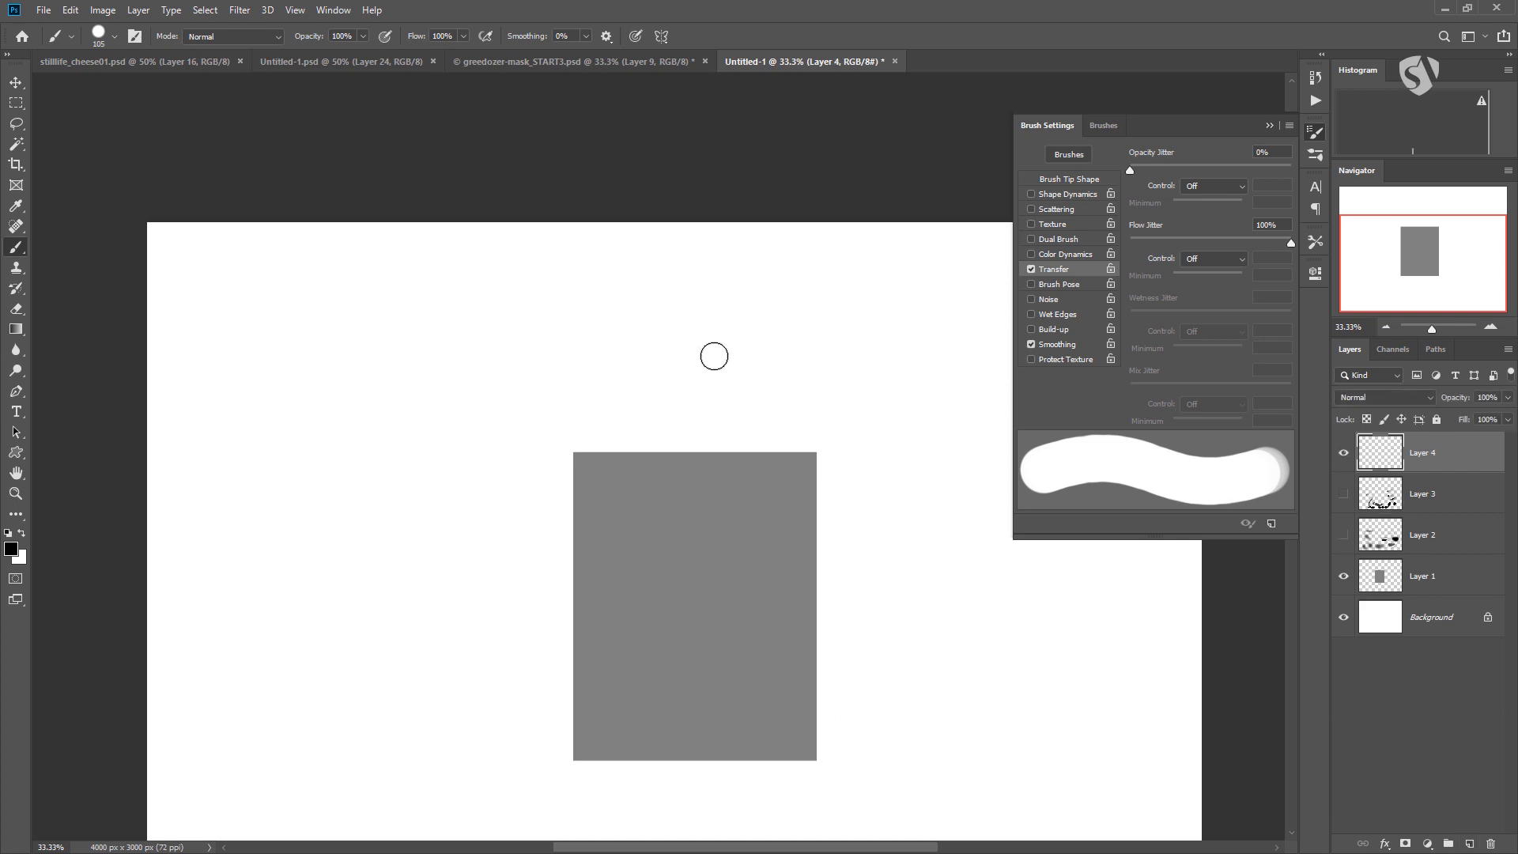
{"action": "left_click", "coordinate": [385, 35]}
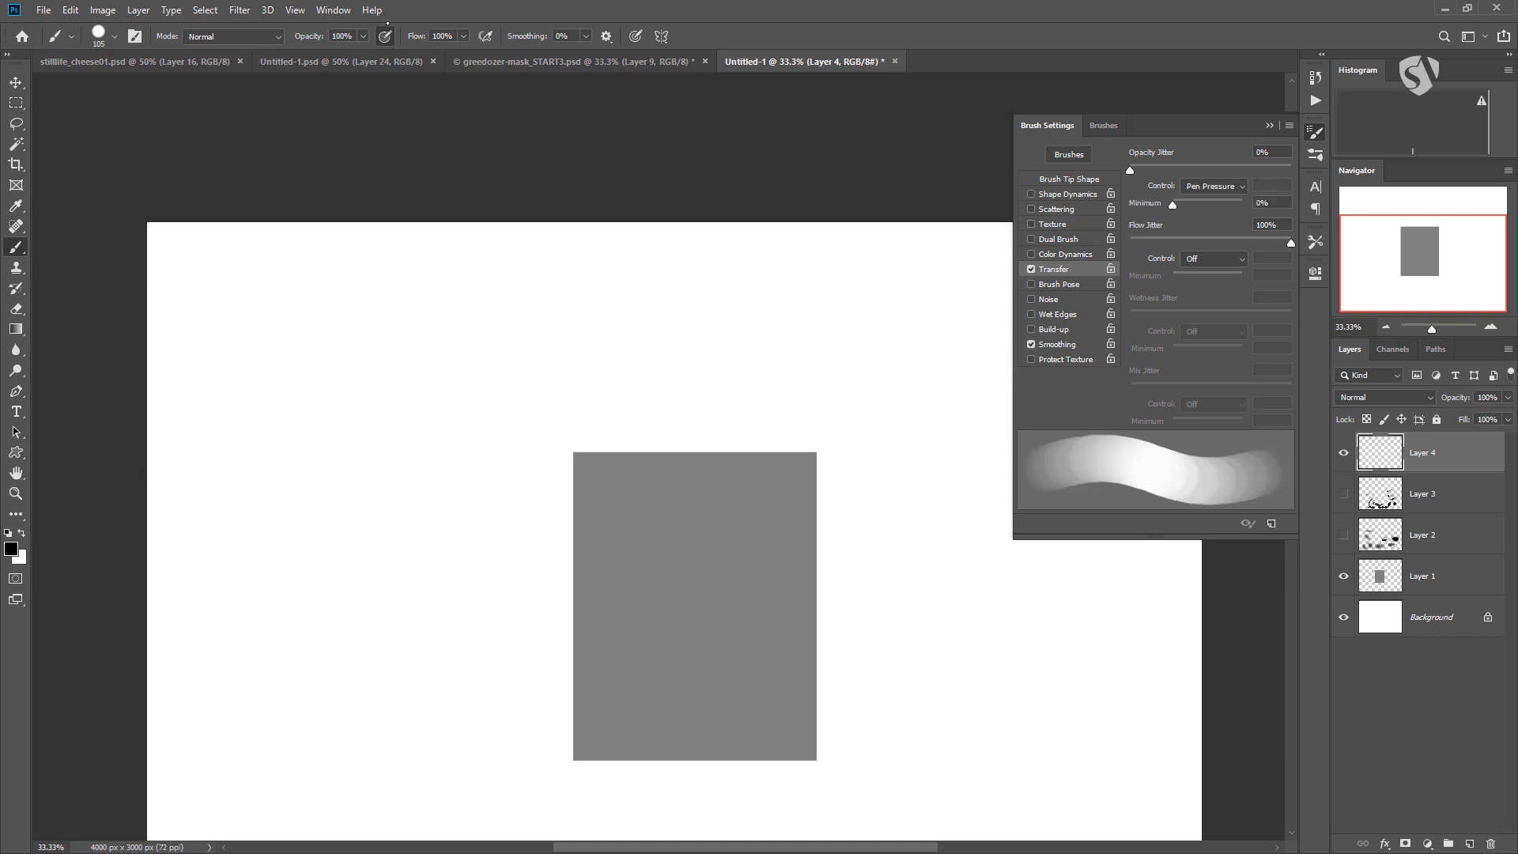
Set the flow to 3% and the brush to 354 px with 0% hardness.
{"action": "left_click", "coordinate": [463, 35]}
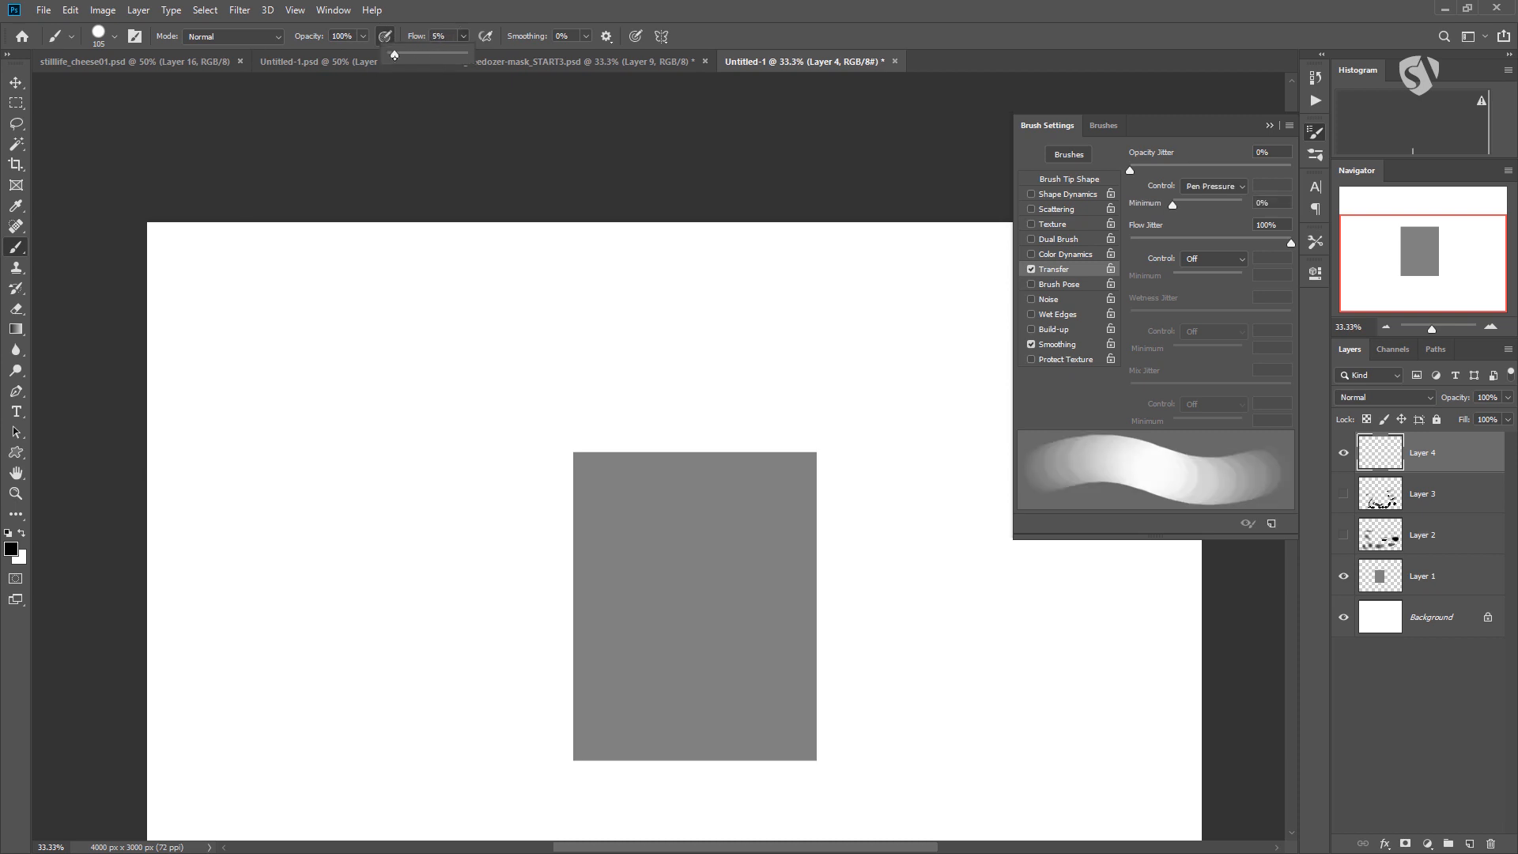
{"action": "left_click_drag", "start_coordinate": [390, 54], "coordinate": [393, 55]}
{"action": "right_click", "coordinate": [423, 324]}
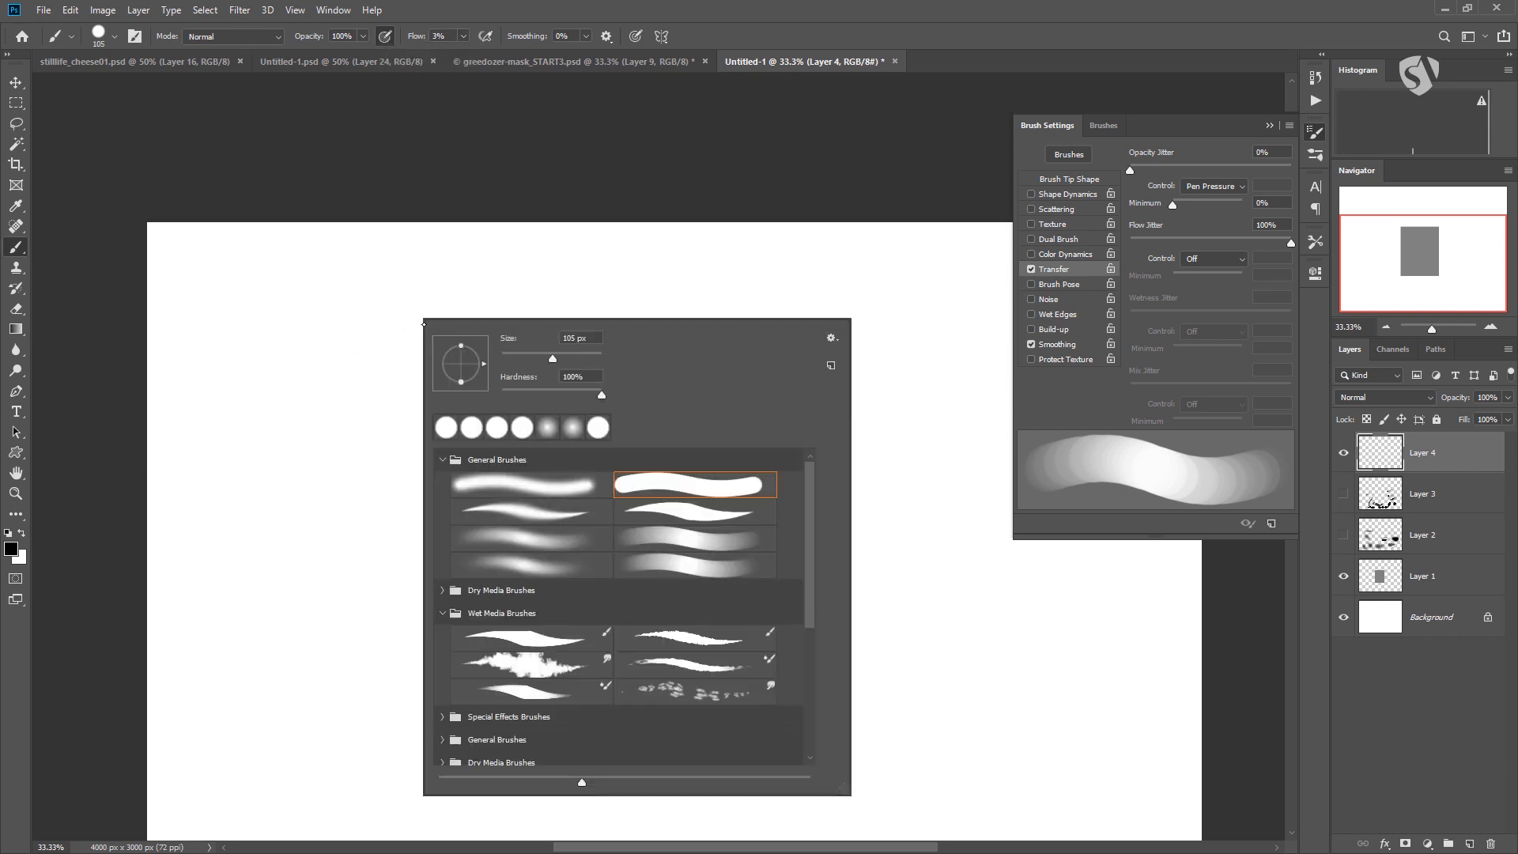
{"action": "left_click_drag", "start_coordinate": [566, 359], "coordinate": [567, 359]}
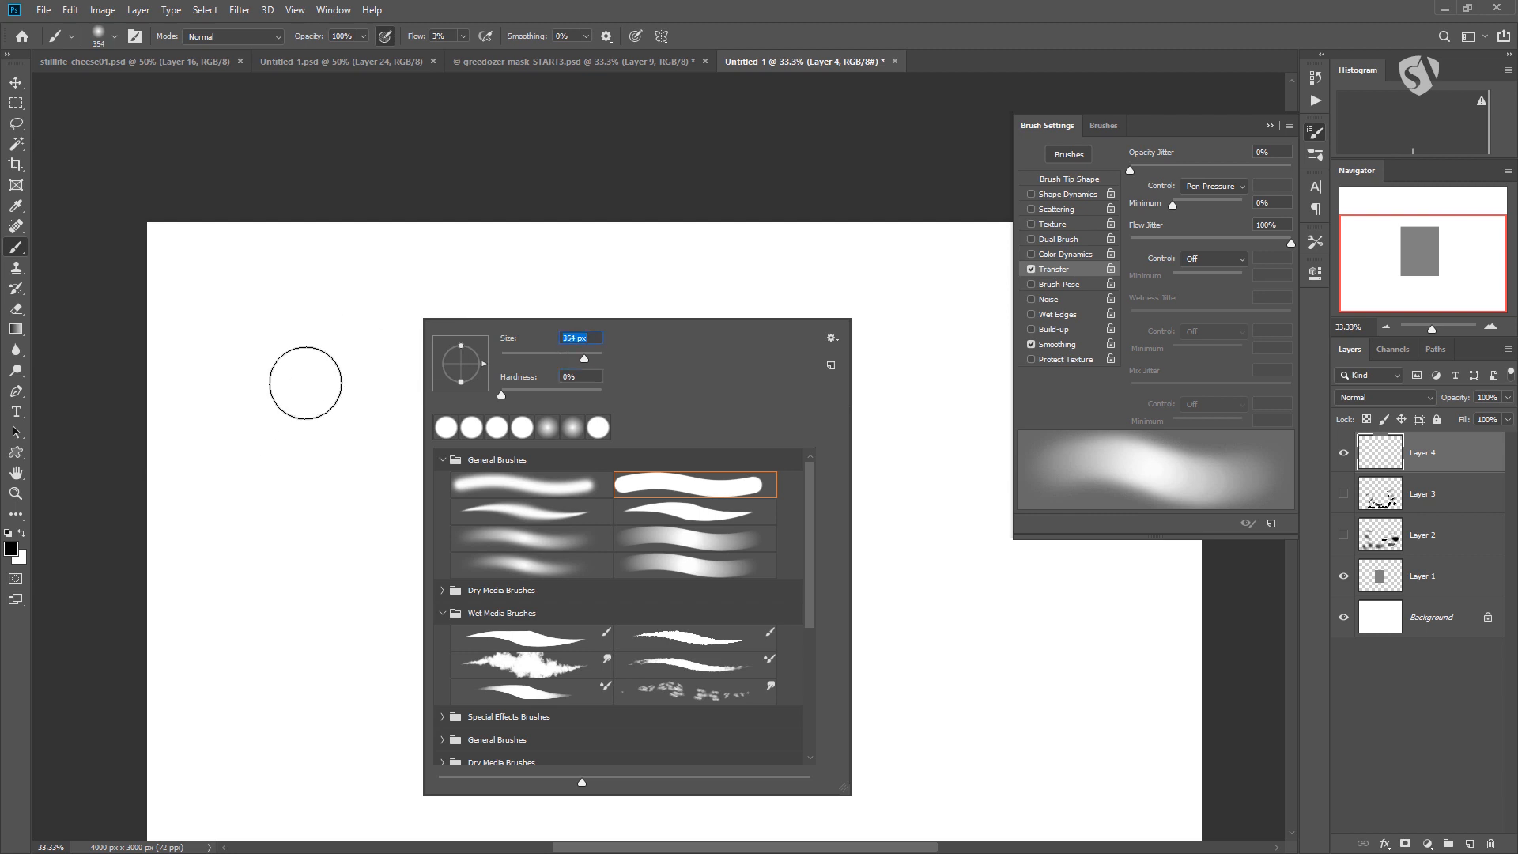
{"action": "key", "text": "Return"}
Try a soft dark spot above and to the left of the rectangle, undo it, and set the flow to 1%.
{"action": "left_click_drag", "start_coordinate": [300, 398], "coordinate": [308, 391]}
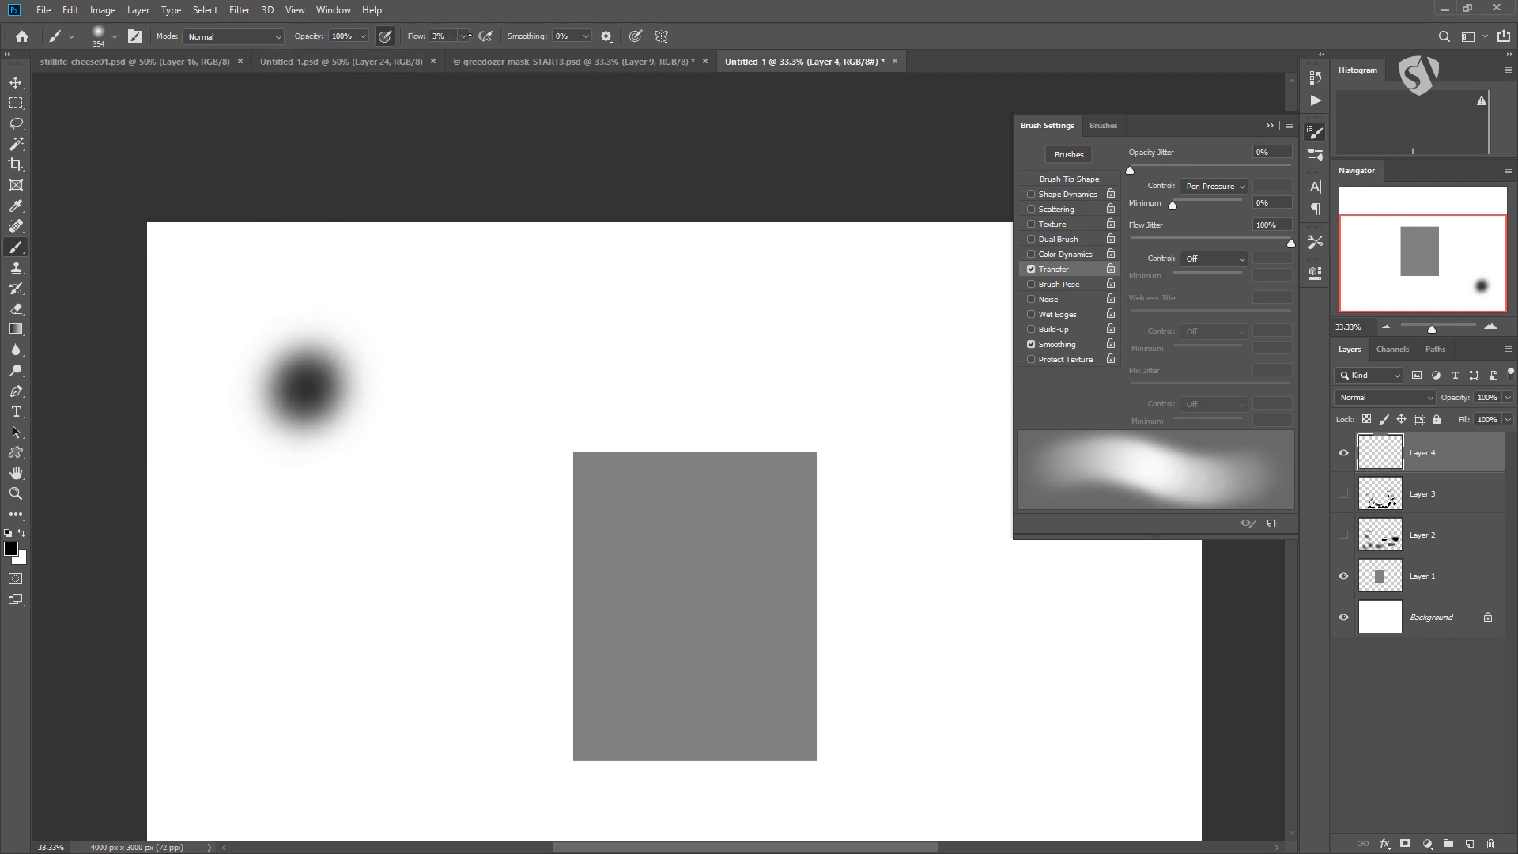
{"action": "key", "text": "ctrl+z"}
{"action": "left_click", "coordinate": [463, 35]}
{"action": "left_click", "coordinate": [462, 39]}
{"action": "type", "text": "1"}
{"action": "key", "text": "Return"}
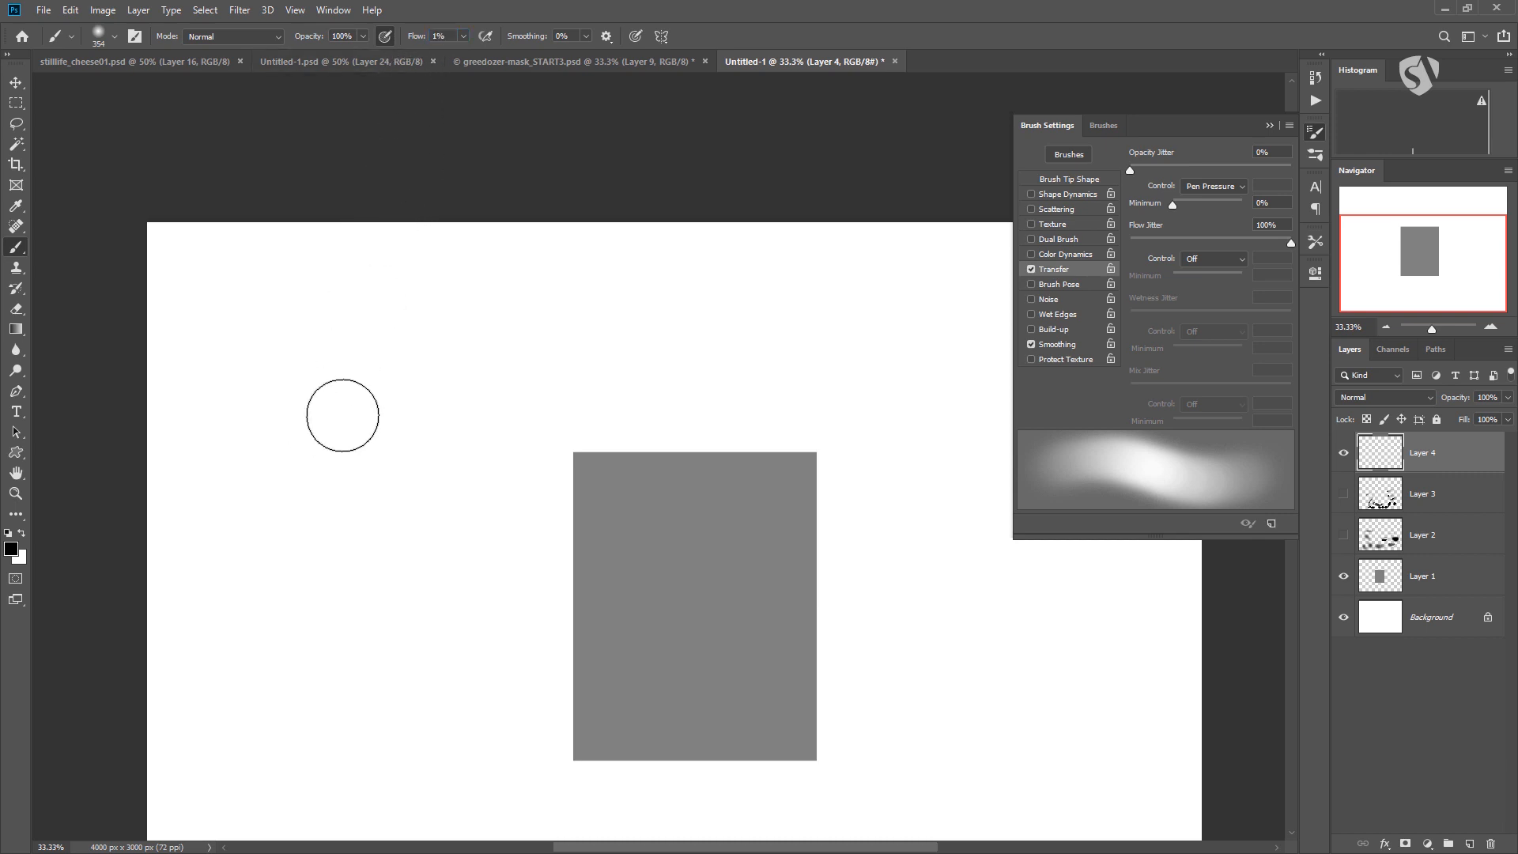
Lower the opacity to 10%, adjust it to 13%, and paint faint soft shading above and to the left of the rectangle.
{"action": "left_click", "coordinate": [363, 36]}
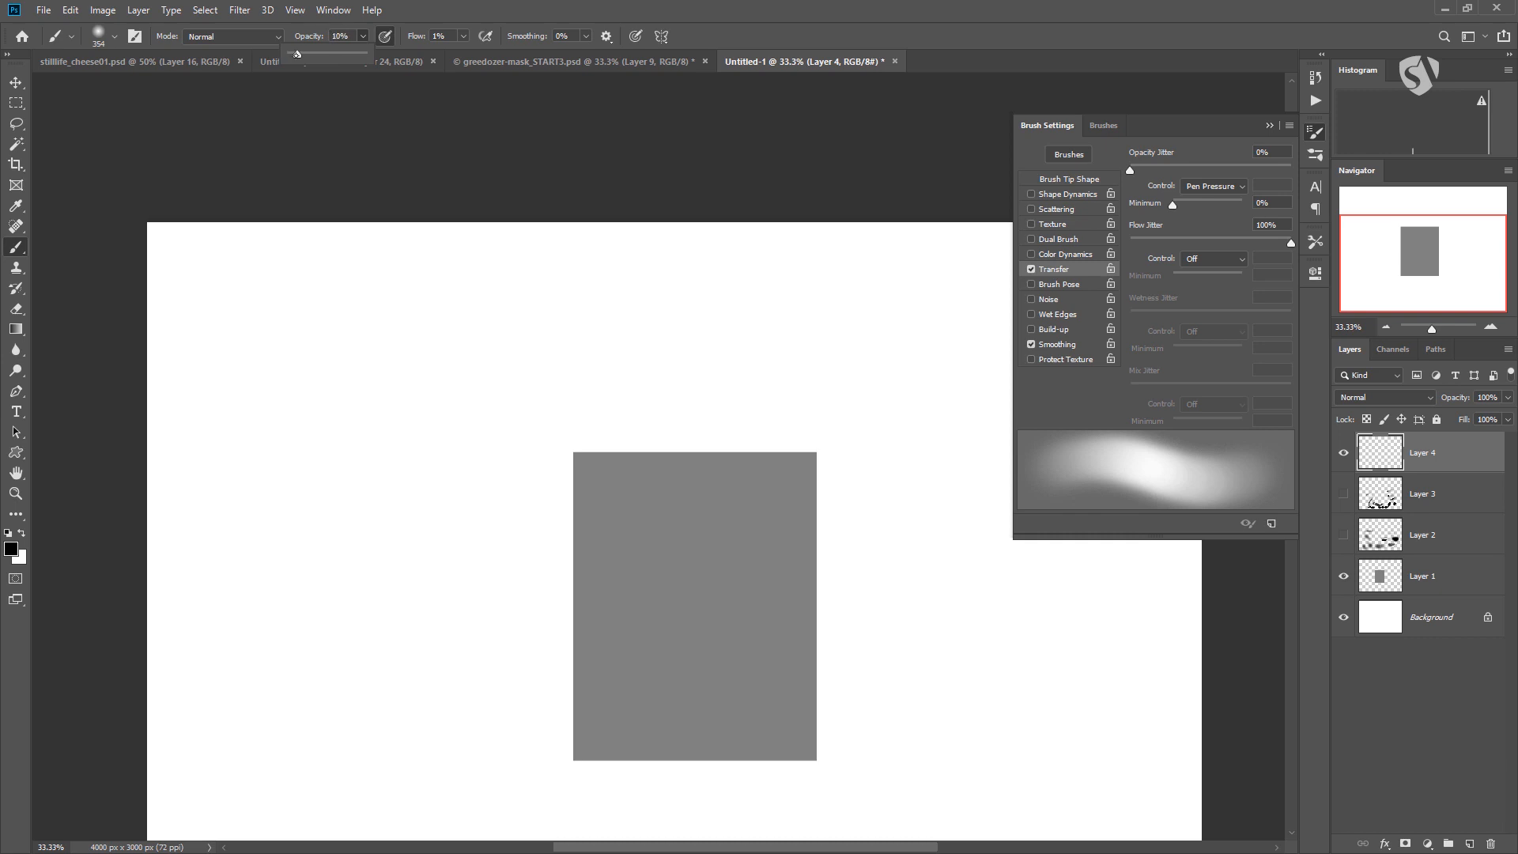
{"action": "mouse_move", "coordinate": [319, 404]}
{"action": "left_mouse_down"}
{"action": "mouse_move", "coordinate": [329, 371]}
{"action": "mouse_move", "coordinate": [323, 393]}
{"action": "mouse_move", "coordinate": [347, 362]}
{"action": "mouse_move", "coordinate": [323, 404]}
{"action": "mouse_move", "coordinate": [408, 342]}
{"action": "mouse_move", "coordinate": [443, 339]}
{"action": "mouse_move", "coordinate": [338, 404]}
{"action": "mouse_move", "coordinate": [408, 346]}
{"action": "mouse_move", "coordinate": [364, 408]}
{"action": "mouse_move", "coordinate": [369, 424]}
{"action": "mouse_move", "coordinate": [514, 342]}
{"action": "mouse_move", "coordinate": [401, 411]}
{"action": "mouse_move", "coordinate": [400, 352]}
{"action": "mouse_move", "coordinate": [480, 367]}
{"action": "mouse_move", "coordinate": [357, 411]}
{"action": "mouse_move", "coordinate": [428, 398]}
{"action": "mouse_move", "coordinate": [470, 365]}
{"action": "mouse_move", "coordinate": [400, 394]}
{"action": "mouse_move", "coordinate": [471, 359]}
{"action": "mouse_move", "coordinate": [452, 398]}
{"action": "mouse_move", "coordinate": [574, 313]}
{"action": "left_mouse_up"}
{"action": "left_click", "coordinate": [364, 37]}
{"action": "left_click_drag", "start_coordinate": [375, 53], "coordinate": [362, 53]}
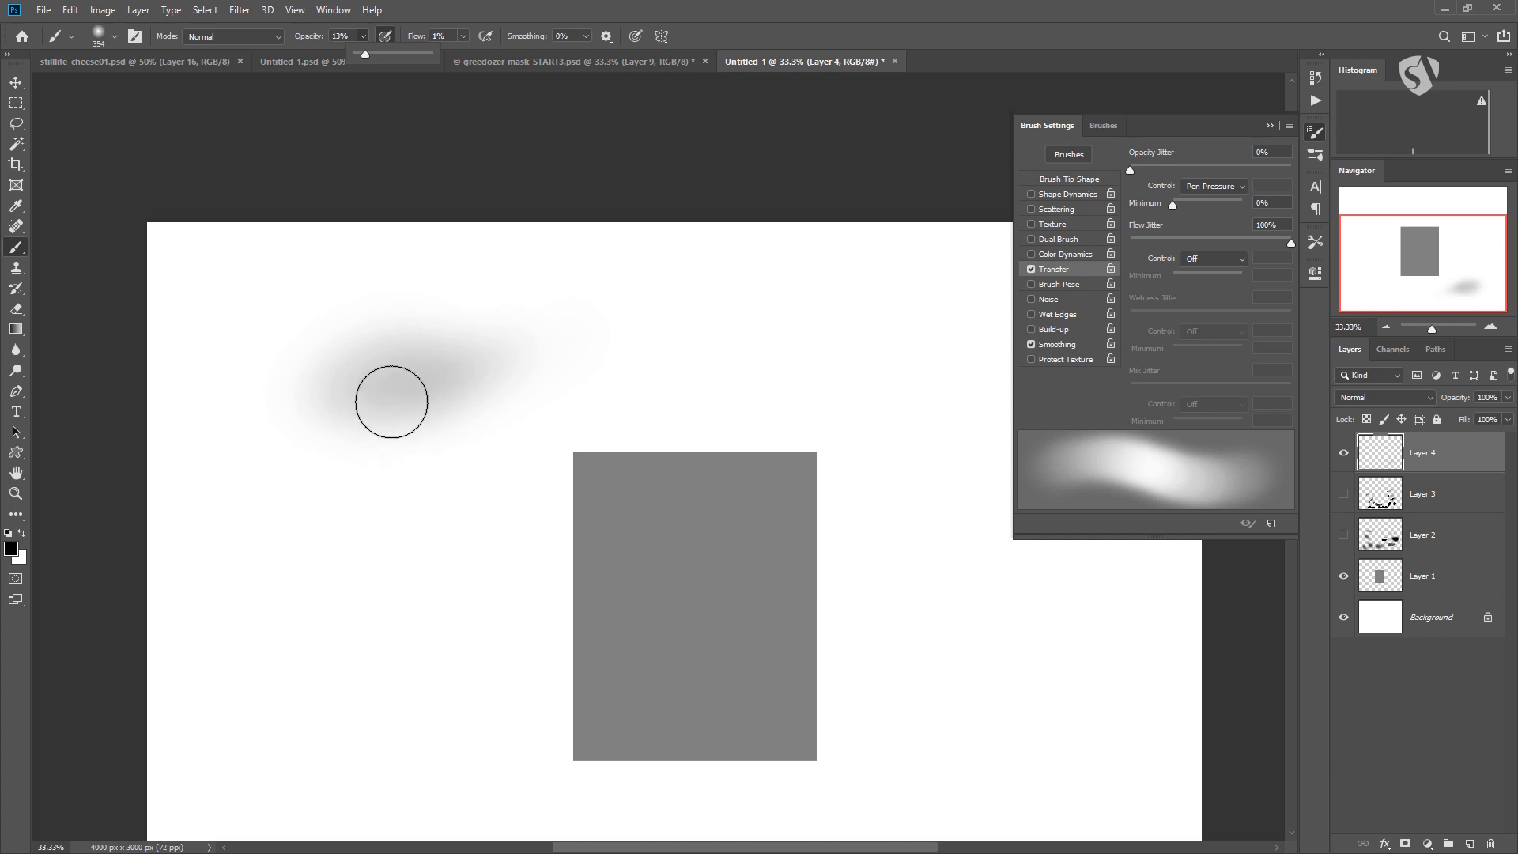
{"action": "mouse_move", "coordinate": [419, 393]}
{"action": "left_mouse_down"}
{"action": "mouse_move", "coordinate": [502, 361]}
{"action": "mouse_move", "coordinate": [509, 379]}
{"action": "mouse_move", "coordinate": [413, 407]}
{"action": "mouse_move", "coordinate": [512, 368]}
{"action": "mouse_move", "coordinate": [544, 386]}
{"action": "mouse_move", "coordinate": [368, 388]}
{"action": "mouse_move", "coordinate": [374, 361]}
{"action": "mouse_move", "coordinate": [341, 391]}
{"action": "mouse_move", "coordinate": [480, 359]}
{"action": "mouse_move", "coordinate": [455, 401]}
{"action": "mouse_move", "coordinate": [541, 336]}
{"action": "mouse_move", "coordinate": [471, 371]}
{"action": "mouse_move", "coordinate": [507, 400]}
{"action": "mouse_move", "coordinate": [605, 333]}
{"action": "mouse_move", "coordinate": [462, 377]}
{"action": "mouse_move", "coordinate": [529, 339]}
{"action": "mouse_move", "coordinate": [341, 391]}
{"action": "mouse_move", "coordinate": [422, 386]}
{"action": "mouse_move", "coordinate": [478, 351]}
{"action": "mouse_move", "coordinate": [379, 398]}
{"action": "mouse_move", "coordinate": [486, 356]}
{"action": "mouse_move", "coordinate": [493, 381]}
{"action": "mouse_move", "coordinate": [445, 379]}
{"action": "mouse_move", "coordinate": [594, 322]}
{"action": "mouse_move", "coordinate": [401, 445]}
{"action": "mouse_move", "coordinate": [502, 364]}
{"action": "left_mouse_up"}
Enlarge the brush to 464 px and build up and widen the soft gray shading with overlapping strokes.
{"action": "right_click", "coordinate": [516, 367]}
{"action": "left_click_drag", "start_coordinate": [669, 401], "coordinate": [675, 401]}
{"action": "left_click", "coordinate": [453, 381]}
{"action": "mouse_move", "coordinate": [335, 403]}
{"action": "left_mouse_down"}
{"action": "mouse_move", "coordinate": [460, 380]}
{"action": "mouse_move", "coordinate": [392, 392]}
{"action": "mouse_move", "coordinate": [427, 362]}
{"action": "mouse_move", "coordinate": [542, 323]}
{"action": "mouse_move", "coordinate": [415, 392]}
{"action": "mouse_move", "coordinate": [599, 303]}
{"action": "mouse_move", "coordinate": [467, 407]}
{"action": "mouse_move", "coordinate": [562, 341]}
{"action": "mouse_move", "coordinate": [364, 389]}
{"action": "mouse_move", "coordinate": [608, 303]}
{"action": "mouse_move", "coordinate": [395, 384]}
{"action": "mouse_move", "coordinate": [599, 305]}
{"action": "mouse_move", "coordinate": [508, 349]}
{"action": "mouse_move", "coordinate": [551, 343]}
{"action": "mouse_move", "coordinate": [516, 342]}
{"action": "mouse_move", "coordinate": [561, 307]}
{"action": "mouse_move", "coordinate": [487, 363]}
{"action": "mouse_move", "coordinate": [502, 397]}
{"action": "mouse_move", "coordinate": [529, 353]}
{"action": "mouse_move", "coordinate": [309, 401]}
{"action": "mouse_move", "coordinate": [389, 390]}
{"action": "mouse_move", "coordinate": [552, 316]}
{"action": "mouse_move", "coordinate": [335, 400]}
{"action": "mouse_move", "coordinate": [536, 316]}
{"action": "mouse_move", "coordinate": [359, 395]}
{"action": "mouse_move", "coordinate": [425, 339]}
{"action": "mouse_move", "coordinate": [303, 412]}
{"action": "left_mouse_up"}
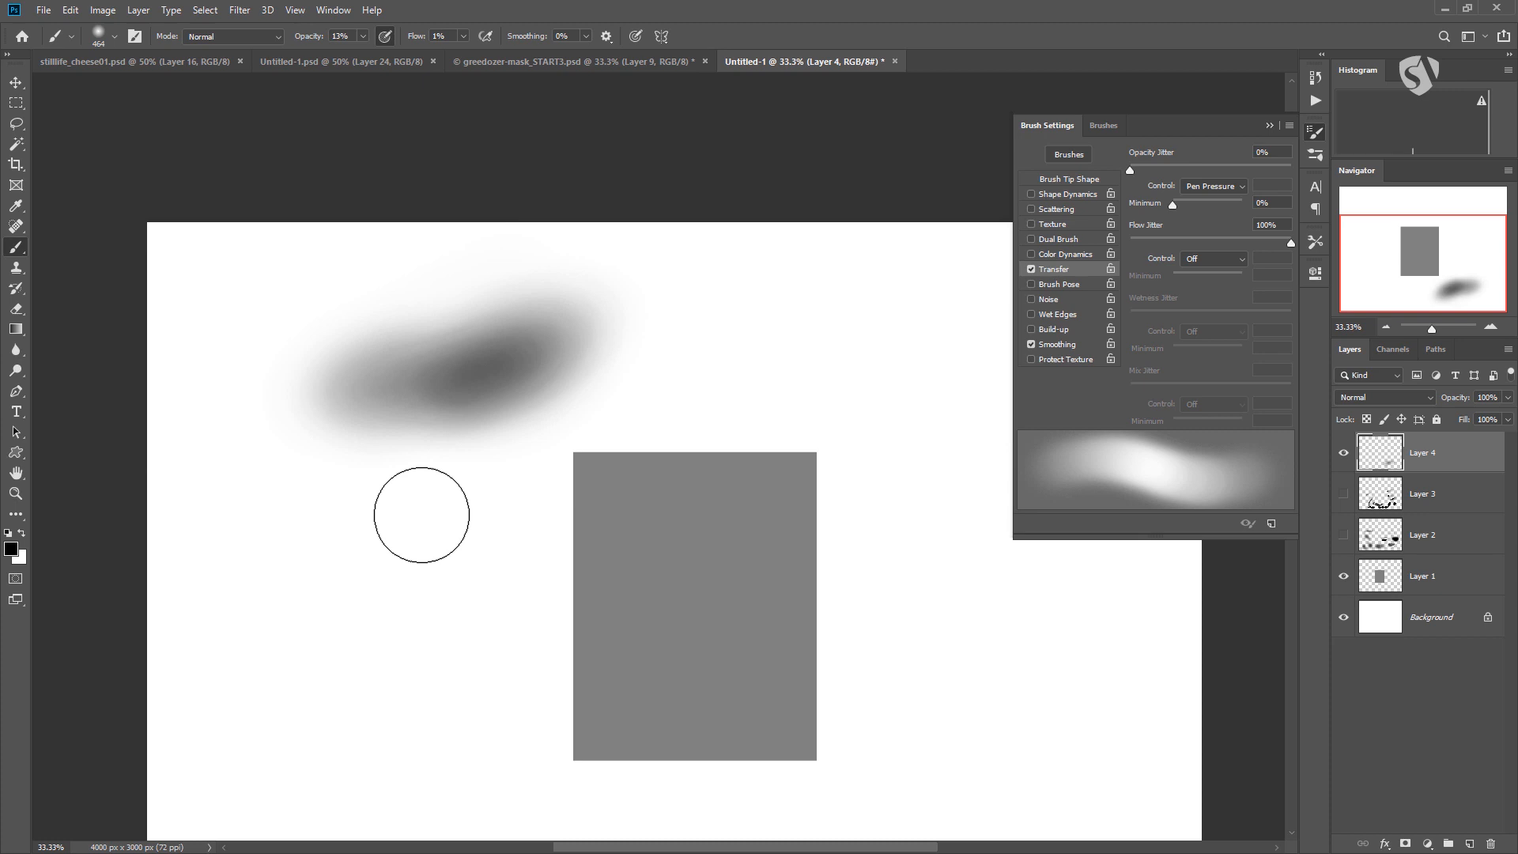
{"action": "mouse_move", "coordinate": [393, 343]}
{"action": "left_mouse_down"}
{"action": "mouse_move", "coordinate": [508, 288]}
{"action": "mouse_move", "coordinate": [542, 339]}
{"action": "mouse_move", "coordinate": [619, 326]}
{"action": "mouse_move", "coordinate": [390, 400]}
{"action": "mouse_move", "coordinate": [248, 423]}
{"action": "mouse_move", "coordinate": [349, 356]}
{"action": "mouse_move", "coordinate": [292, 390]}
{"action": "mouse_move", "coordinate": [274, 359]}
{"action": "mouse_move", "coordinate": [316, 356]}
{"action": "mouse_move", "coordinate": [223, 401]}
{"action": "mouse_move", "coordinate": [601, 335]}
{"action": "mouse_move", "coordinate": [477, 377]}
{"action": "mouse_move", "coordinate": [400, 339]}
{"action": "mouse_move", "coordinate": [501, 373]}
{"action": "mouse_move", "coordinate": [248, 372]}
{"action": "mouse_move", "coordinate": [514, 373]}
{"action": "left_mouse_up"}
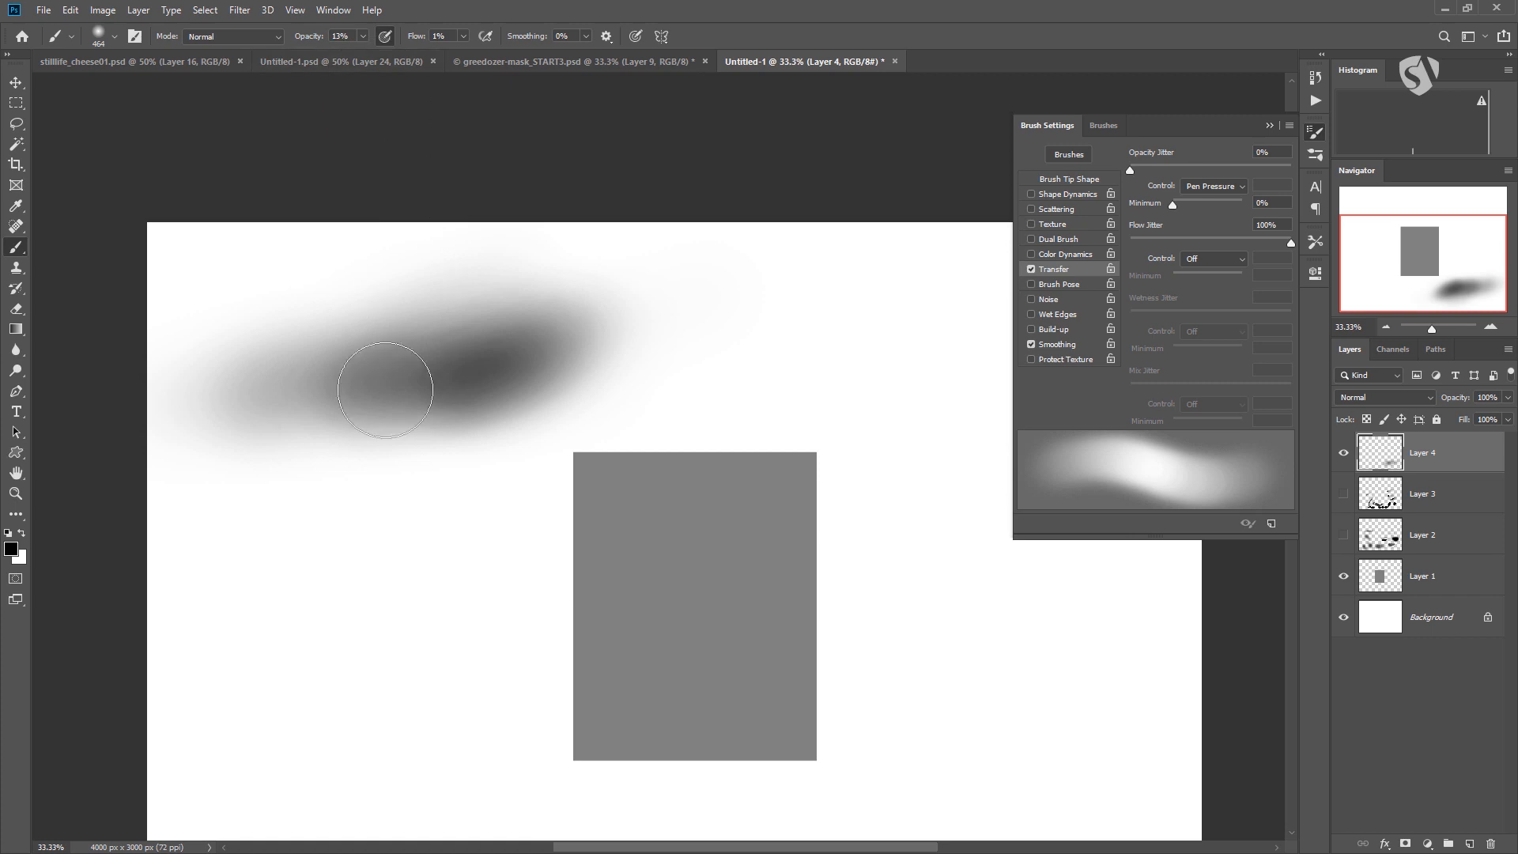
{"action": "mouse_move", "coordinate": [326, 381]}
{"action": "left_mouse_down"}
{"action": "mouse_move", "coordinate": [475, 353]}
{"action": "mouse_move", "coordinate": [444, 407]}
{"action": "mouse_move", "coordinate": [418, 395]}
{"action": "left_mouse_up"}
Set the flow to 10% and darken the middle of the soft shading.
{"action": "left_click", "coordinate": [463, 37]}
{"action": "left_click_drag", "start_coordinate": [469, 53], "coordinate": [465, 54]}
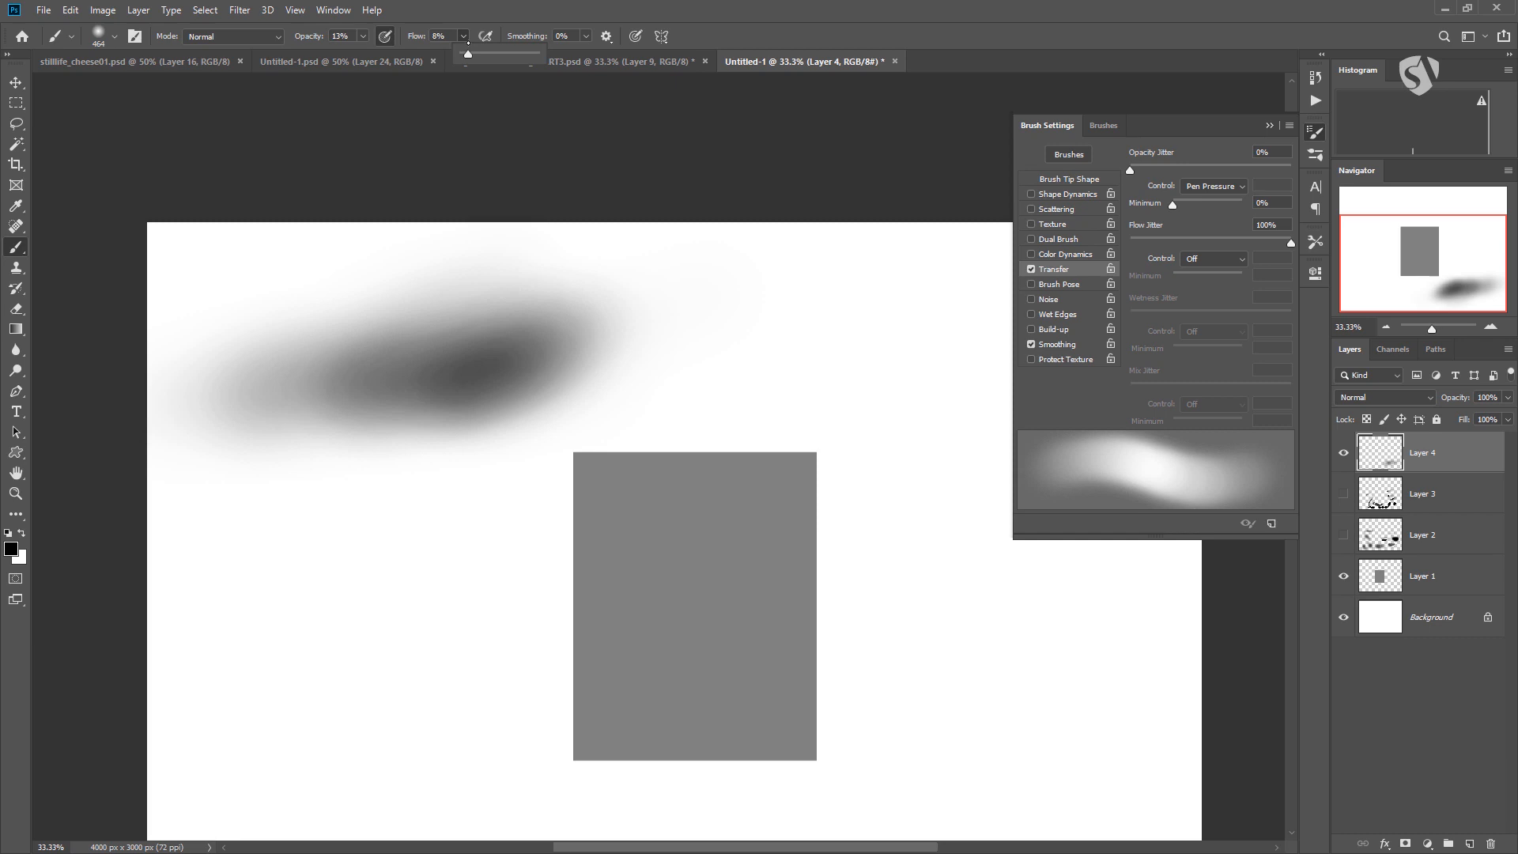
{"action": "left_click_drag", "start_coordinate": [469, 53], "coordinate": [465, 54]}
{"action": "mouse_move", "coordinate": [461, 365]}
{"action": "left_mouse_down"}
{"action": "mouse_move", "coordinate": [521, 353]}
{"action": "mouse_move", "coordinate": [360, 391]}
{"action": "mouse_move", "coordinate": [305, 382]}
{"action": "mouse_move", "coordinate": [548, 329]}
{"action": "mouse_move", "coordinate": [254, 379]}
{"action": "mouse_move", "coordinate": [282, 380]}
{"action": "mouse_move", "coordinate": [249, 354]}
{"action": "mouse_move", "coordinate": [571, 310]}
{"action": "left_mouse_up"}
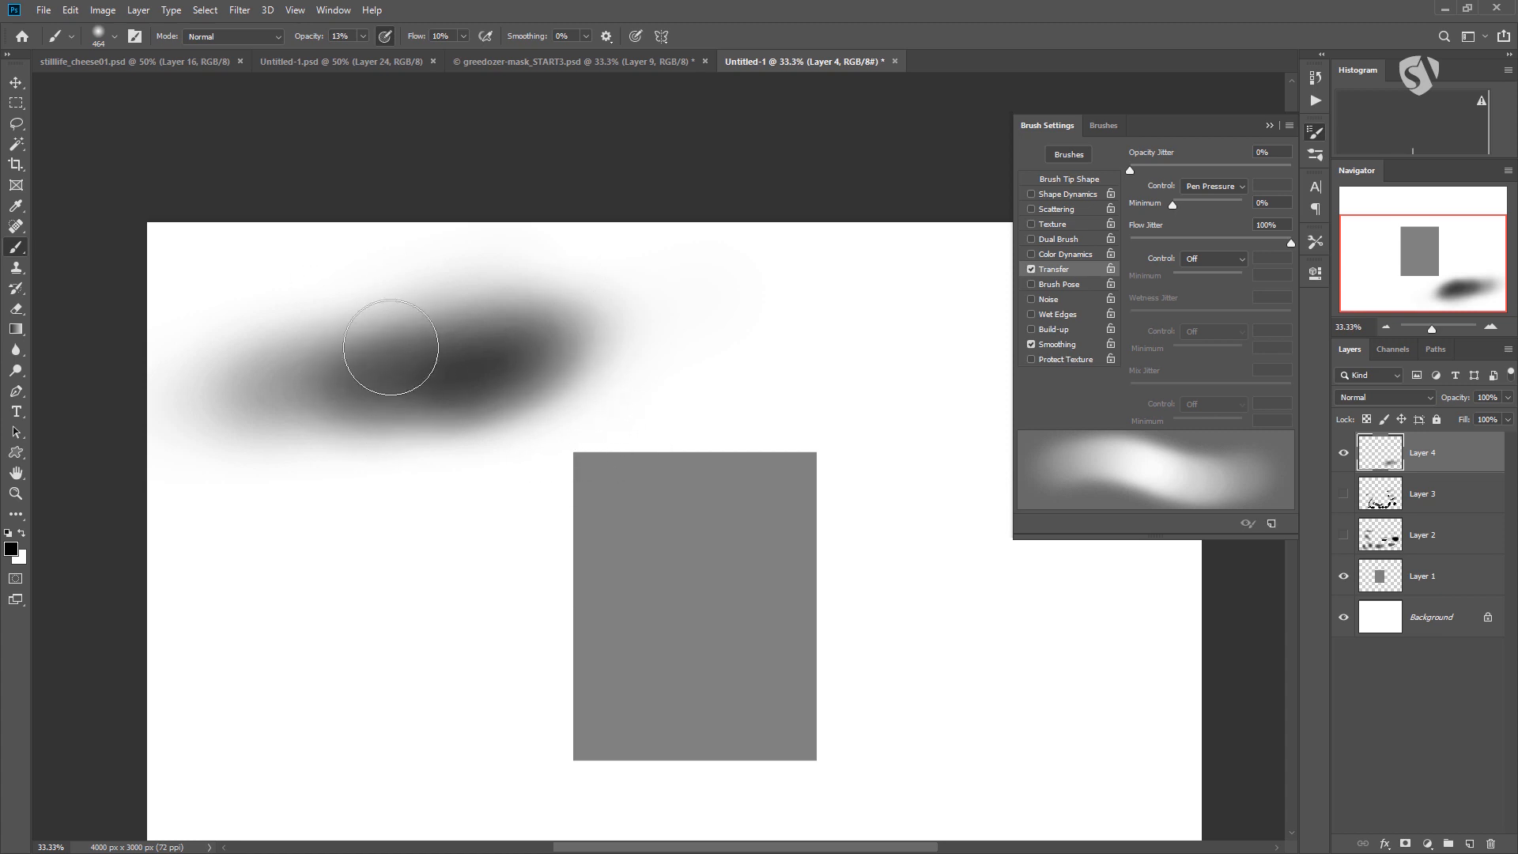
Set the brush spacing to 1% and paint soft gray ovals above and to the left of the rectangle.
{"action": "left_click", "coordinate": [1070, 180]}
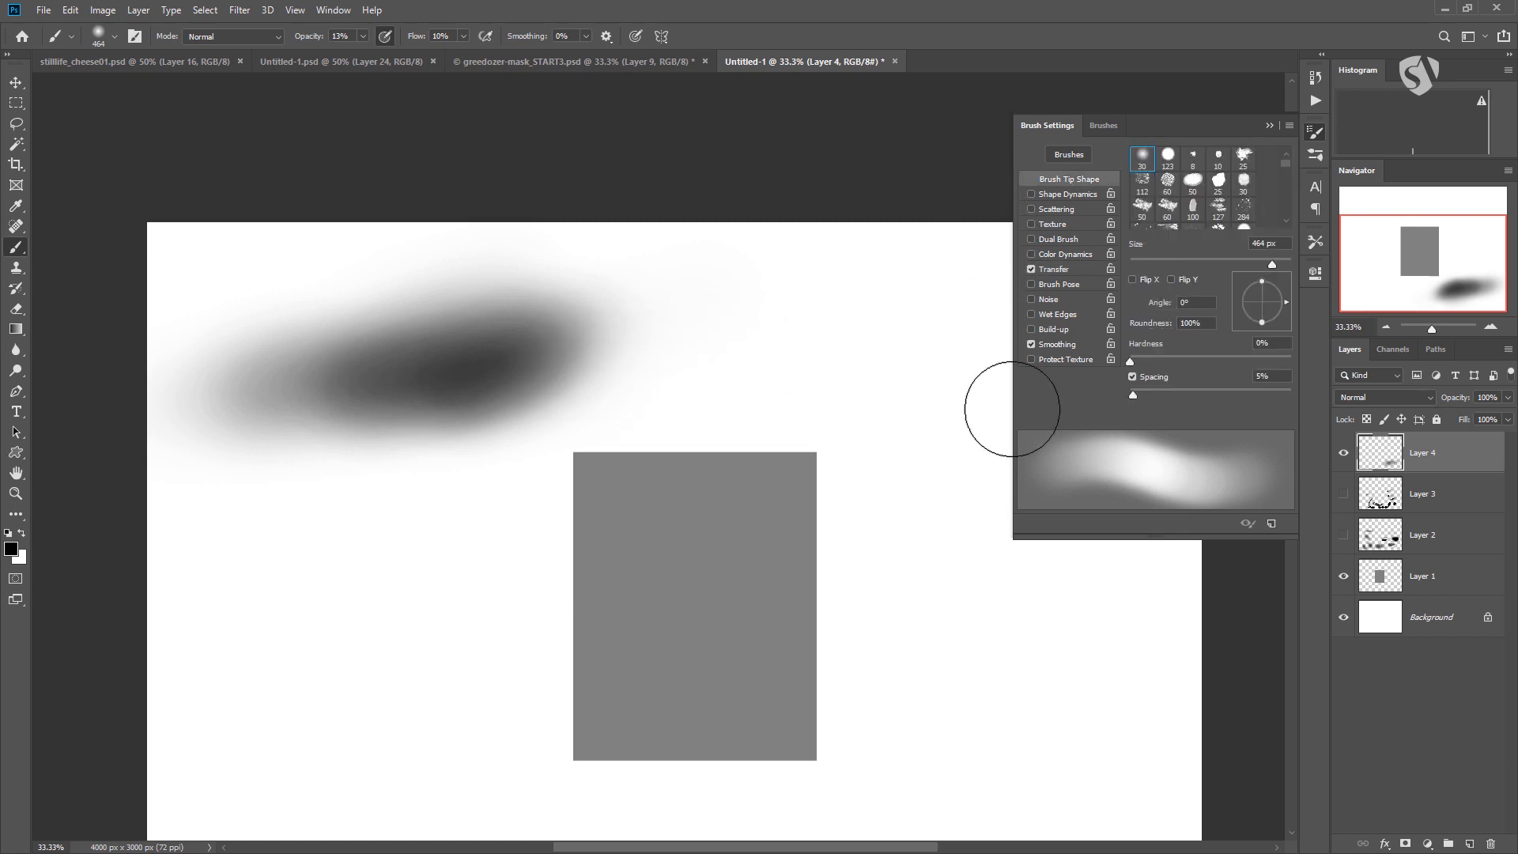
{"action": "left_click_drag", "start_coordinate": [1175, 395], "coordinate": [1130, 394]}
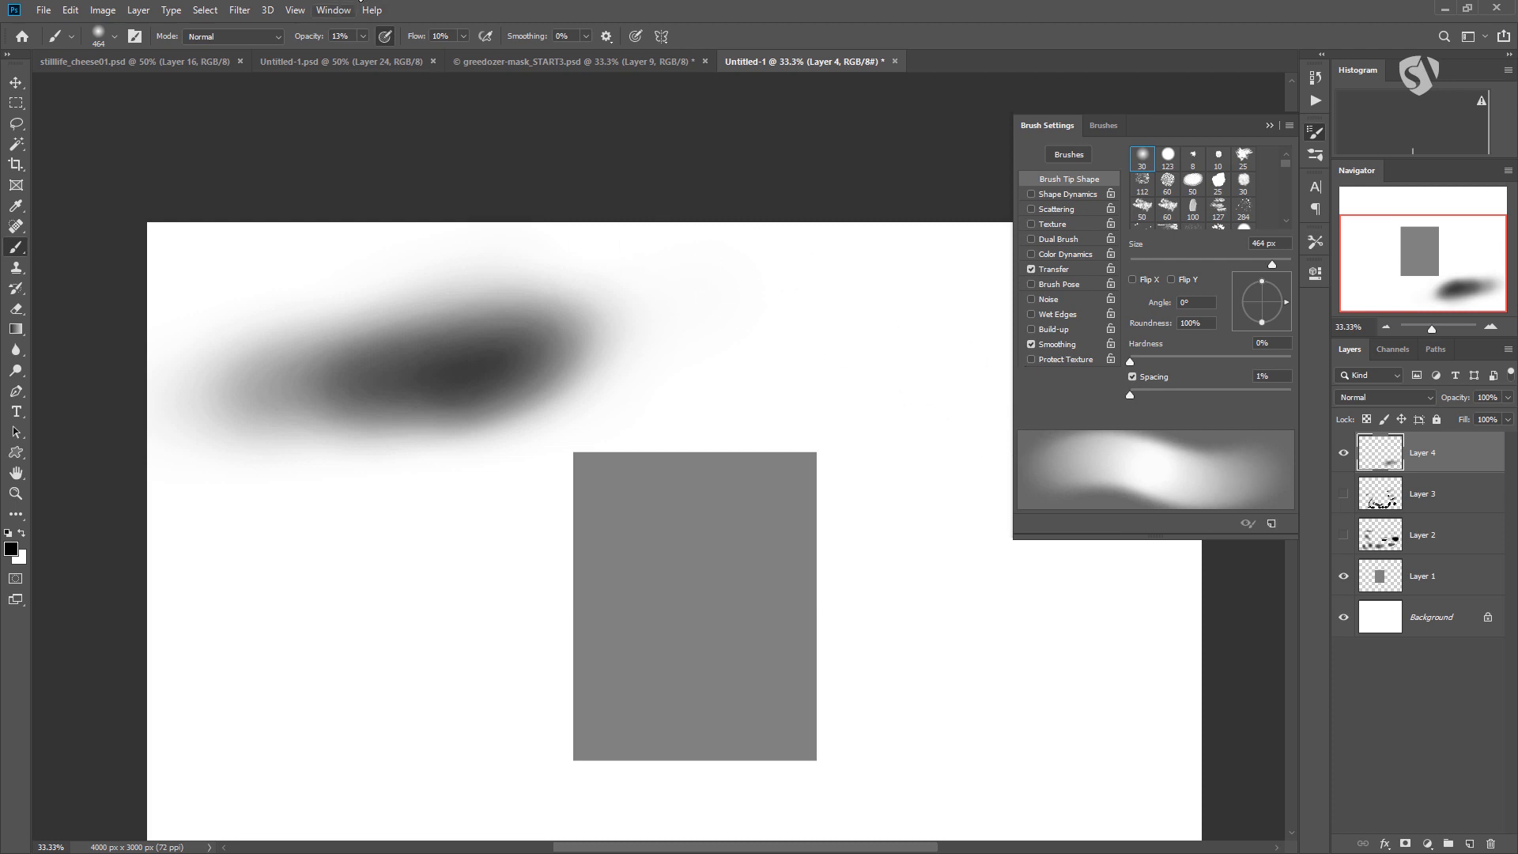
{"action": "mouse_move", "coordinate": [825, 357]}
{"action": "left_mouse_down"}
{"action": "mouse_move", "coordinate": [927, 350]}
{"action": "mouse_move", "coordinate": [798, 364]}
{"action": "mouse_move", "coordinate": [945, 328]}
{"action": "mouse_move", "coordinate": [718, 403]}
{"action": "mouse_move", "coordinate": [910, 337]}
{"action": "mouse_move", "coordinate": [712, 388]}
{"action": "mouse_move", "coordinate": [945, 314]}
{"action": "left_mouse_up"}
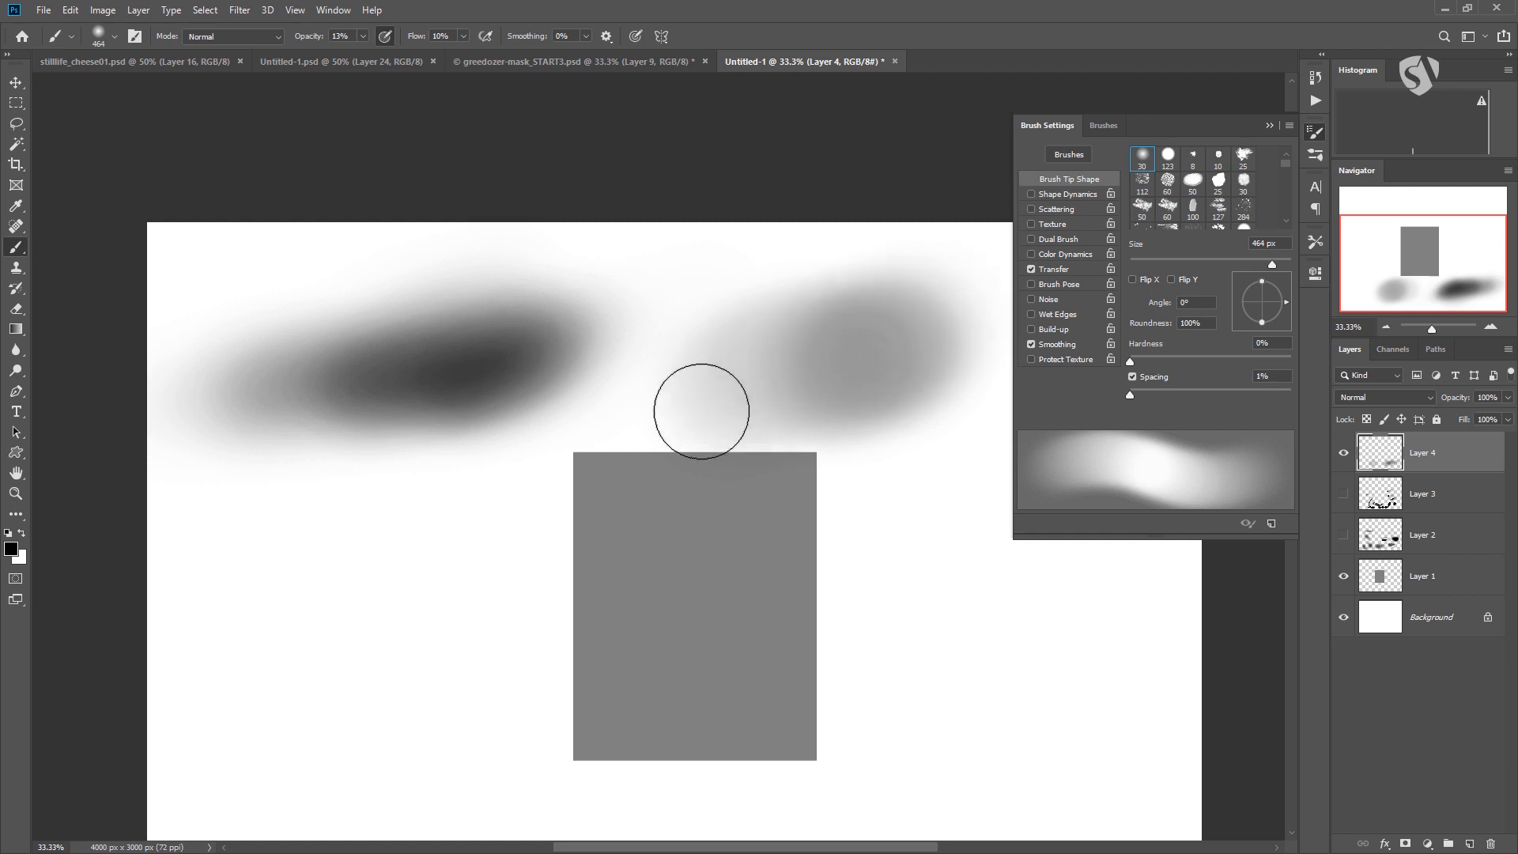
{"action": "mouse_move", "coordinate": [843, 363]}
{"action": "left_mouse_down"}
{"action": "mouse_move", "coordinate": [906, 331]}
{"action": "mouse_move", "coordinate": [888, 350]}
{"action": "mouse_move", "coordinate": [717, 391]}
{"action": "mouse_move", "coordinate": [892, 330]}
{"action": "mouse_move", "coordinate": [679, 406]}
{"action": "left_mouse_up"}
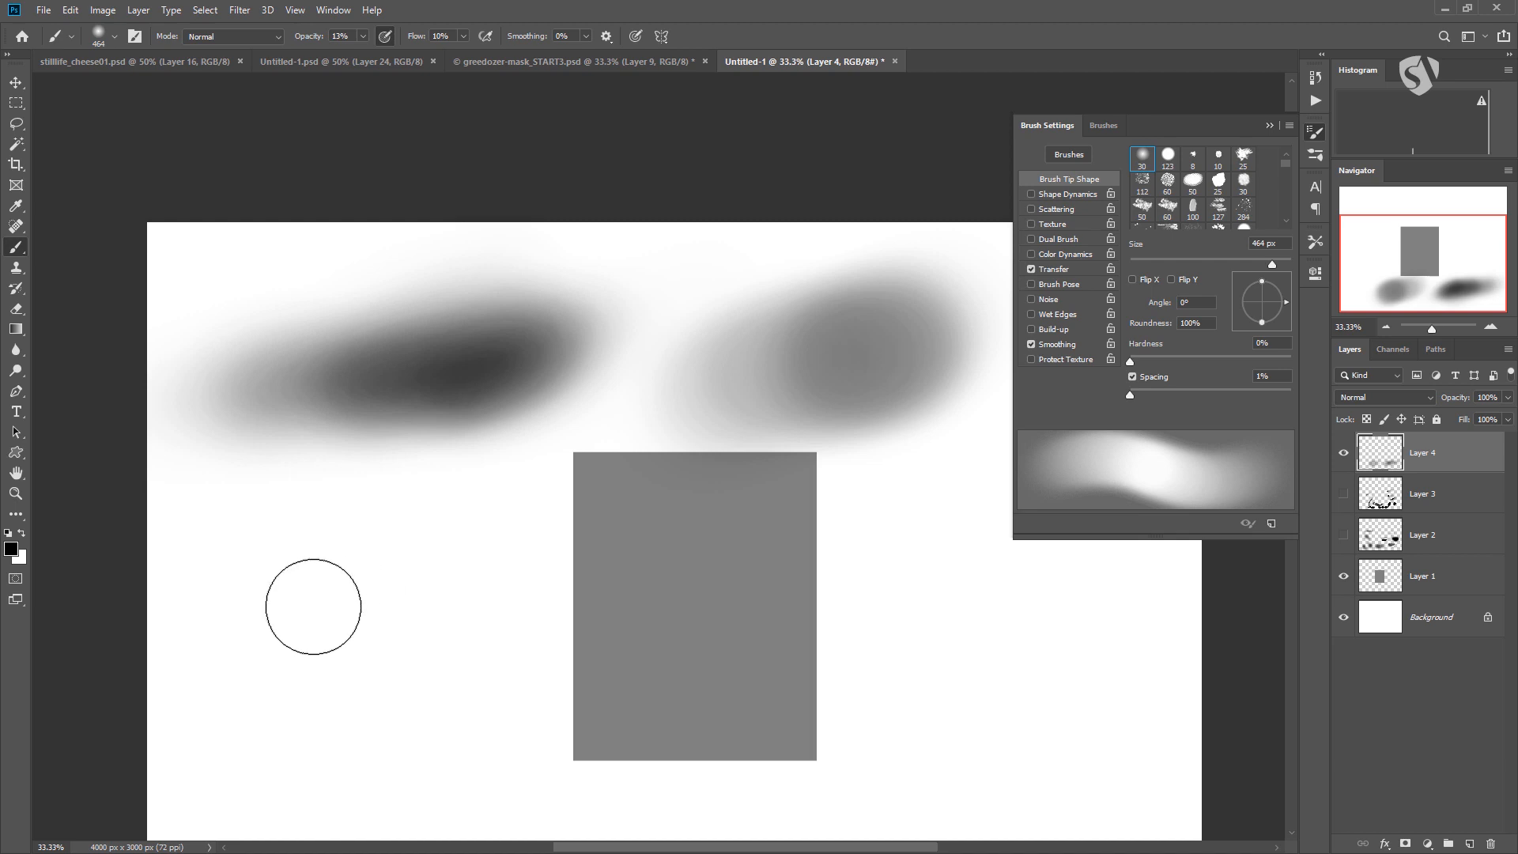
{"action": "mouse_move", "coordinate": [295, 628]}
{"action": "left_mouse_down"}
{"action": "mouse_move", "coordinate": [356, 614]}
{"action": "mouse_move", "coordinate": [315, 634]}
{"action": "mouse_move", "coordinate": [449, 570]}
{"action": "mouse_move", "coordinate": [287, 653]}
{"action": "mouse_move", "coordinate": [488, 532]}
{"action": "mouse_move", "coordinate": [353, 620]}
{"action": "mouse_move", "coordinate": [478, 546]}
{"action": "mouse_move", "coordinate": [425, 533]}
{"action": "mouse_move", "coordinate": [264, 661]}
{"action": "mouse_move", "coordinate": [330, 638]}
{"action": "left_mouse_up"}
Set the opacity to 100%, try soft dark strokes over the rectangle's right edge, and undo them.
{"action": "left_click", "coordinate": [363, 36]}
{"action": "left_click_drag", "start_coordinate": [363, 54], "coordinate": [427, 54]}
{"action": "mouse_move", "coordinate": [891, 668]}
{"action": "left_mouse_down"}
{"action": "mouse_move", "coordinate": [981, 626]}
{"action": "mouse_move", "coordinate": [900, 673]}
{"action": "mouse_move", "coordinate": [976, 639]}
{"action": "mouse_move", "coordinate": [1053, 580]}
{"action": "mouse_move", "coordinate": [902, 675]}
{"action": "mouse_move", "coordinate": [964, 652]}
{"action": "mouse_move", "coordinate": [1043, 600]}
{"action": "mouse_move", "coordinate": [876, 691]}
{"action": "mouse_move", "coordinate": [993, 626]}
{"action": "mouse_move", "coordinate": [862, 688]}
{"action": "mouse_move", "coordinate": [1007, 620]}
{"action": "mouse_move", "coordinate": [873, 689]}
{"action": "mouse_move", "coordinate": [995, 629]}
{"action": "mouse_move", "coordinate": [839, 687]}
{"action": "left_mouse_up"}
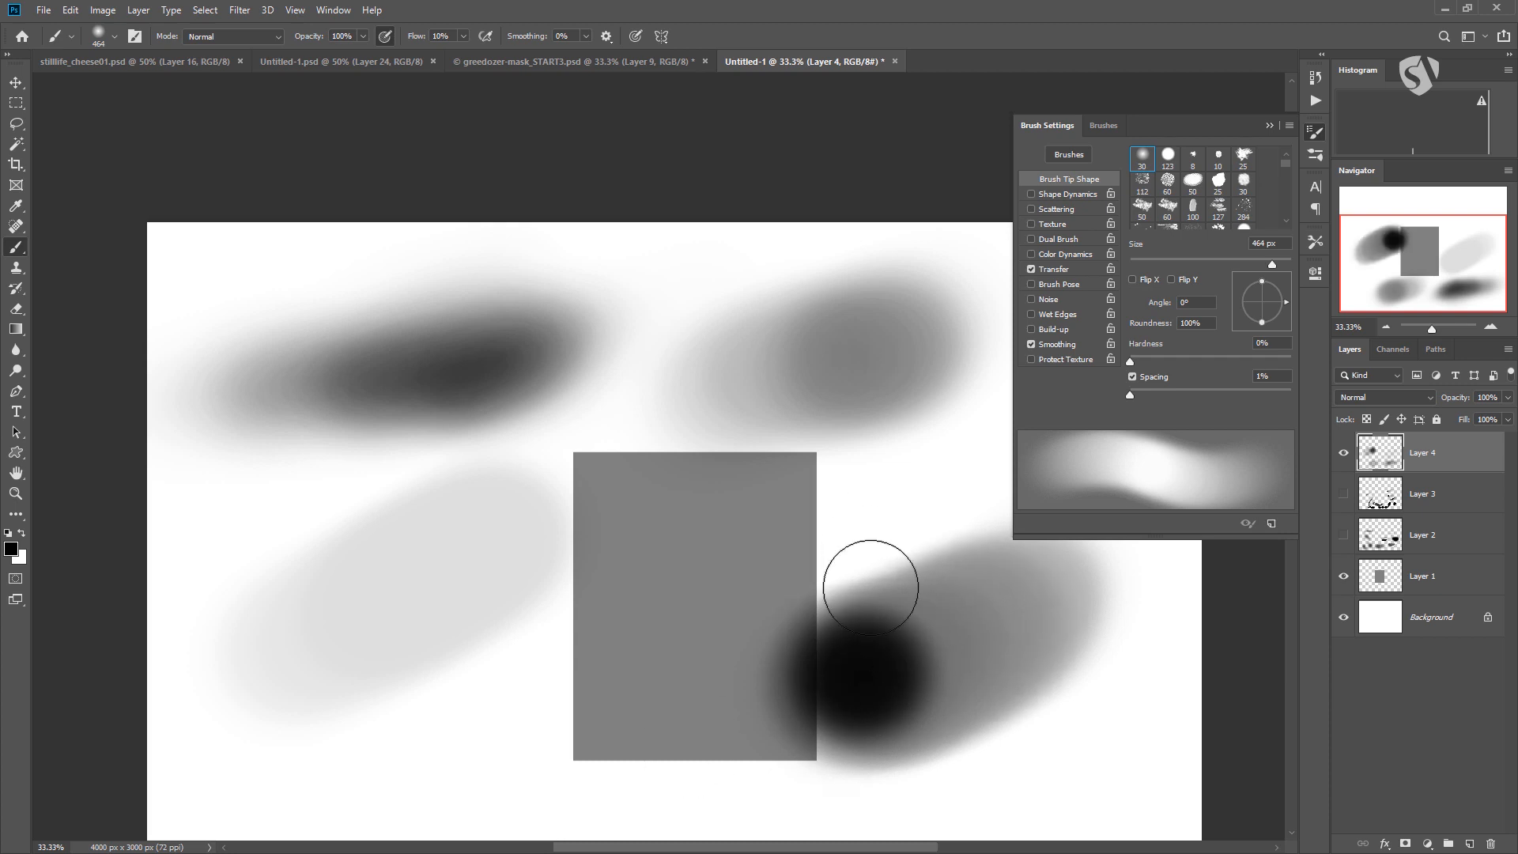
{"action": "key", "text": "ctrl+z"}
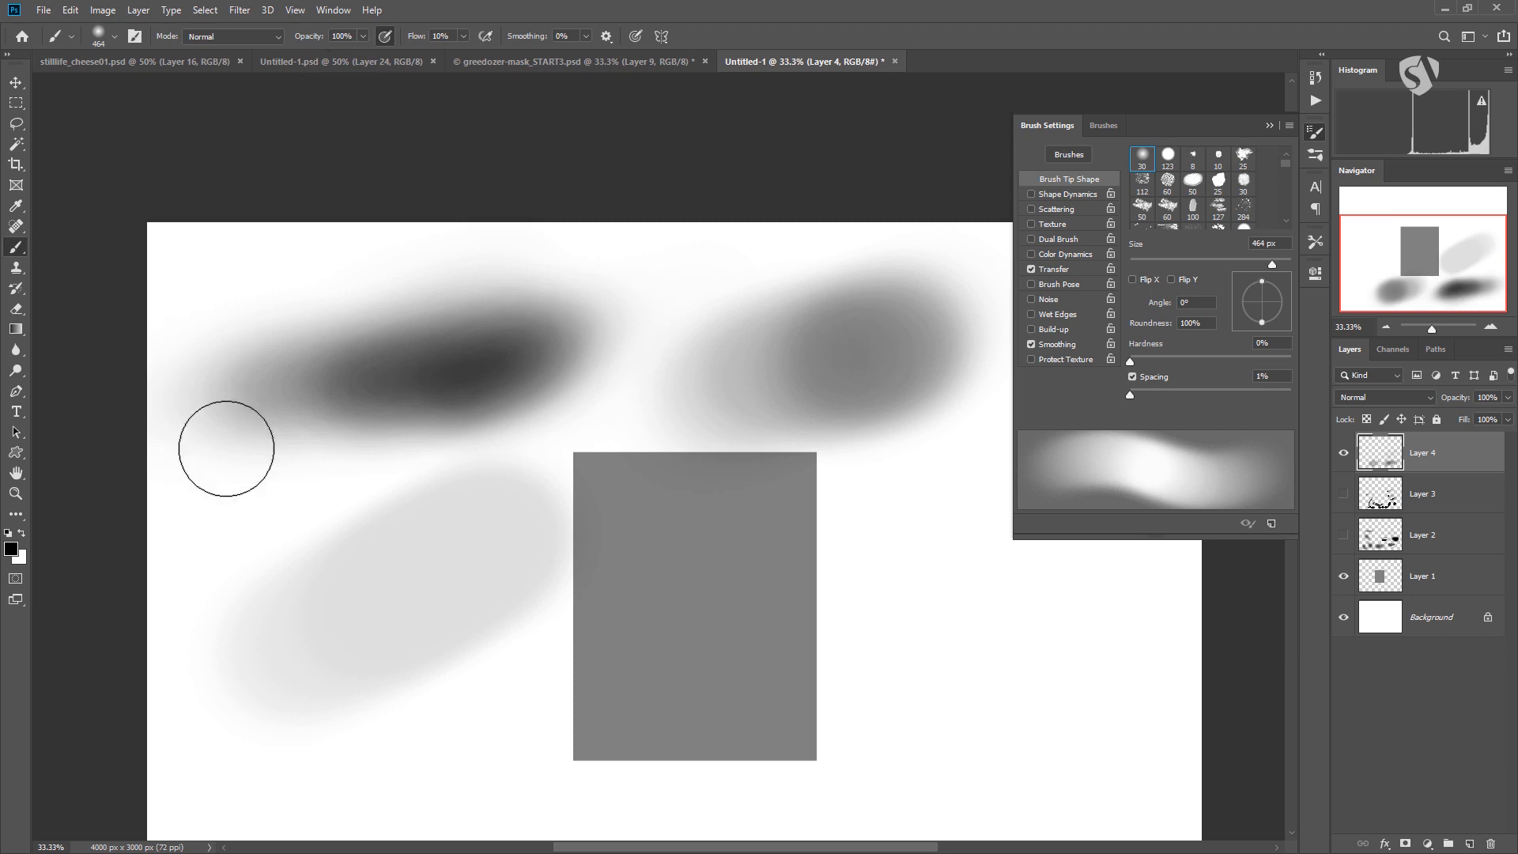
{"action": "mouse_move", "coordinate": [381, 370]}
{"action": "left_mouse_down"}
{"action": "mouse_move", "coordinate": [508, 339]}
{"action": "mouse_move", "coordinate": [390, 359]}
{"action": "mouse_move", "coordinate": [491, 359]}
{"action": "mouse_move", "coordinate": [442, 409]}
{"action": "left_mouse_up"}
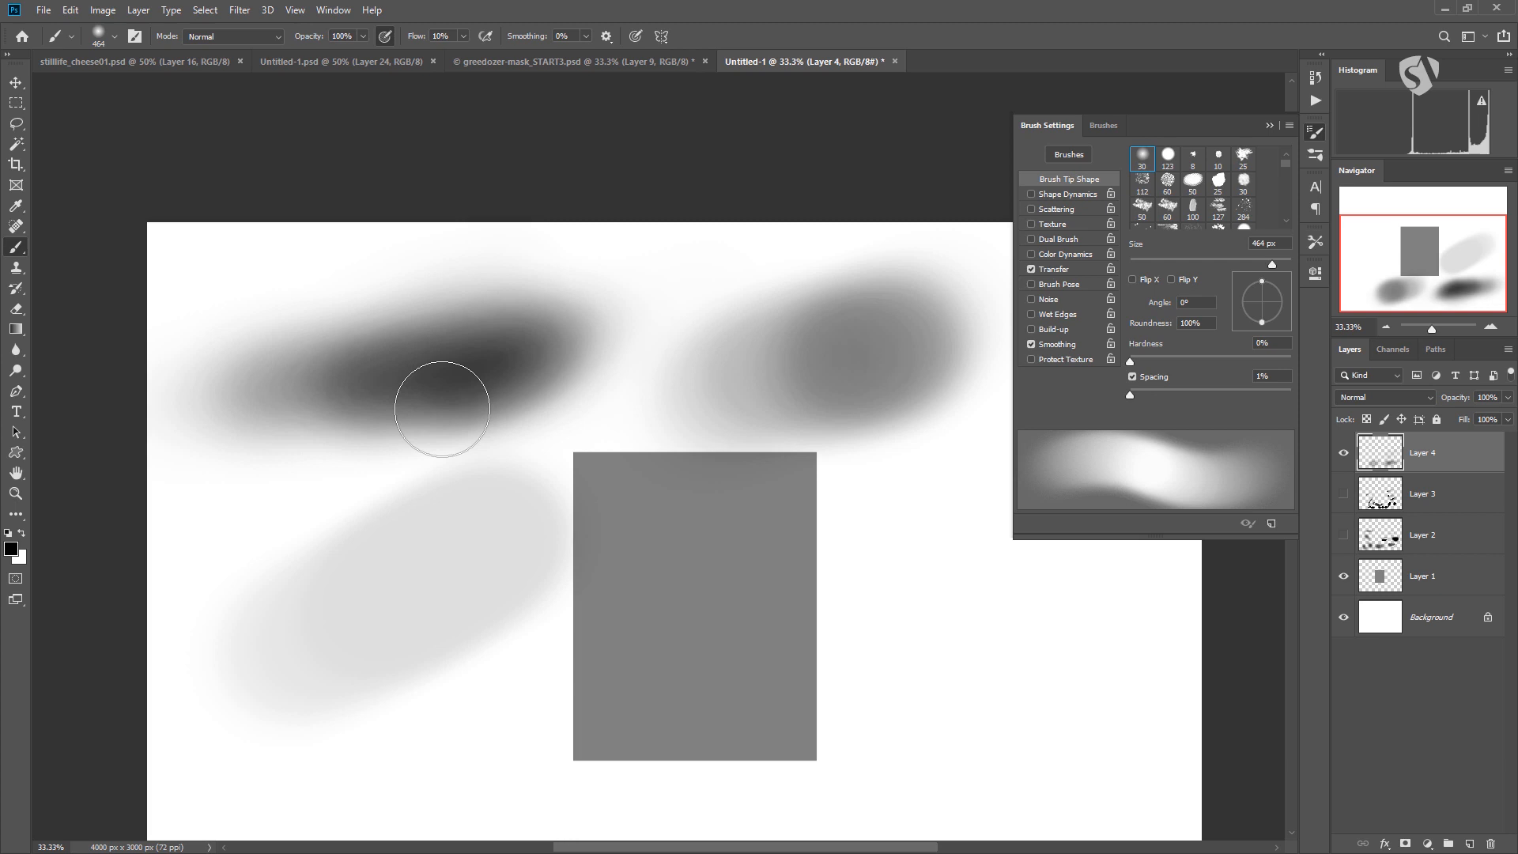